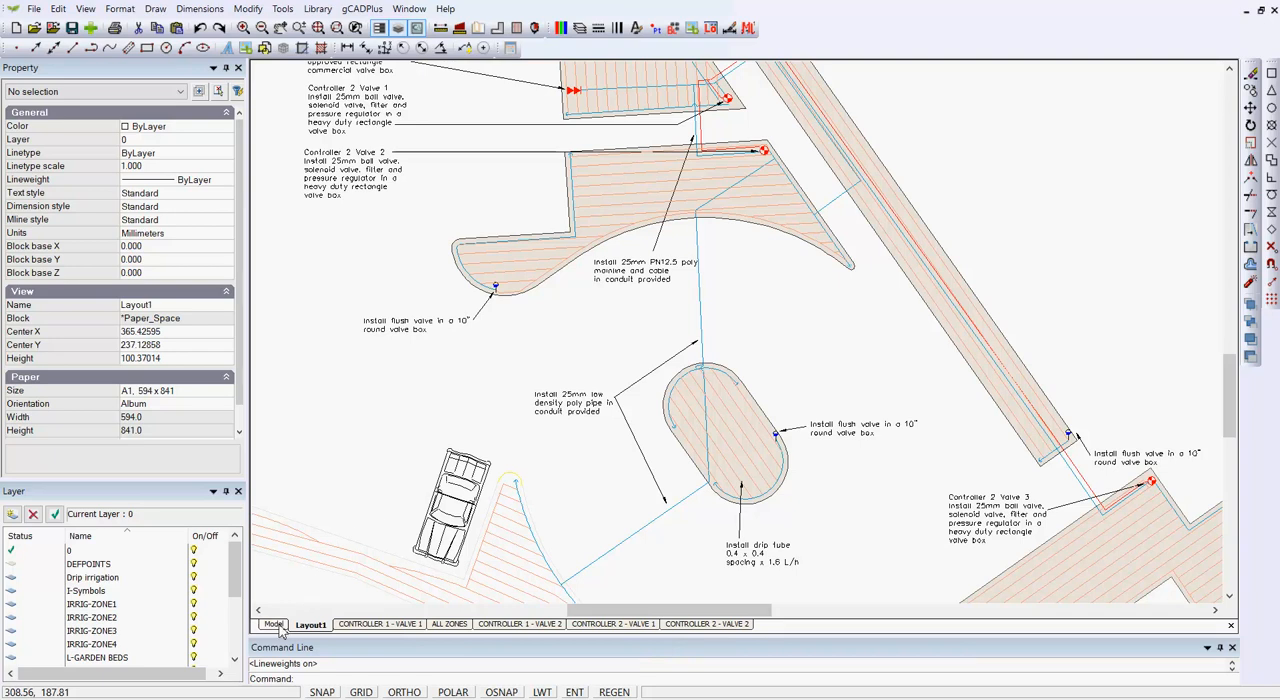
Step: Switch the drawing to model space, clear the selected drip polylines and turn on lineweight display
{"action": "left_click", "coordinate": [275, 624]}
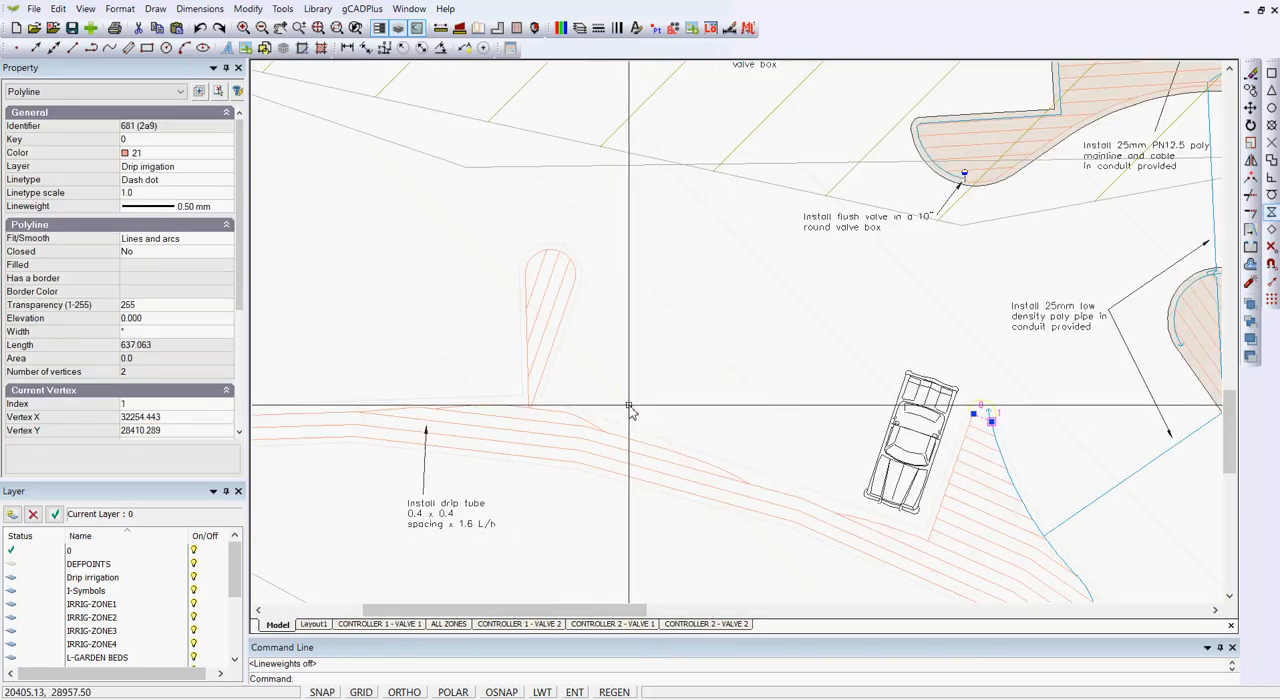
{"action": "scroll", "coordinate": [630, 410], "scroll_direction": "down", "scroll_amount": 2}
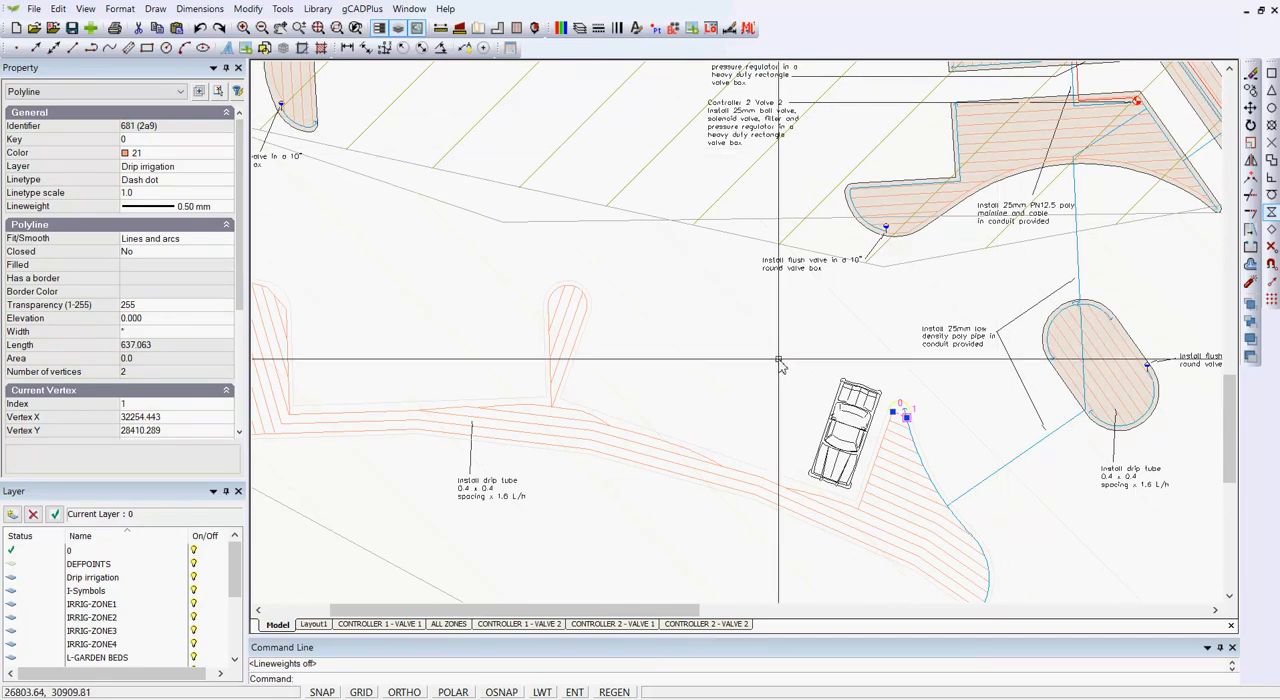
{"action": "left_click", "coordinate": [642, 445]}
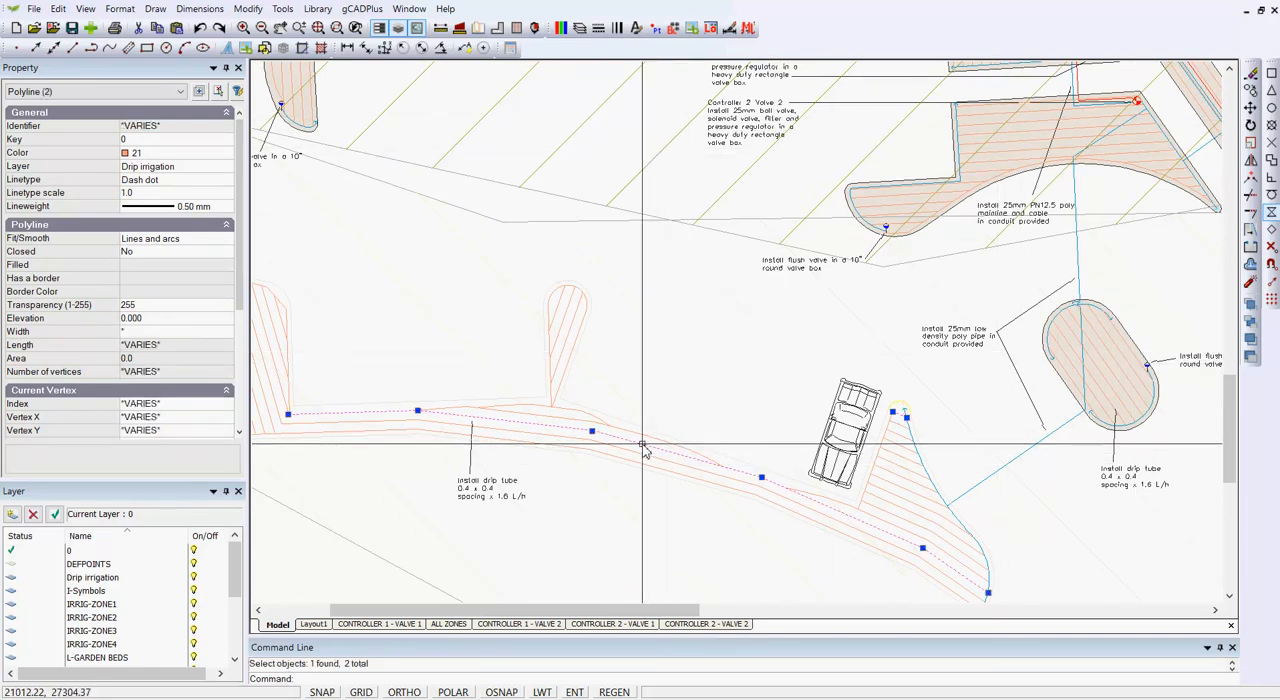
{"action": "key", "text": "Escape"}
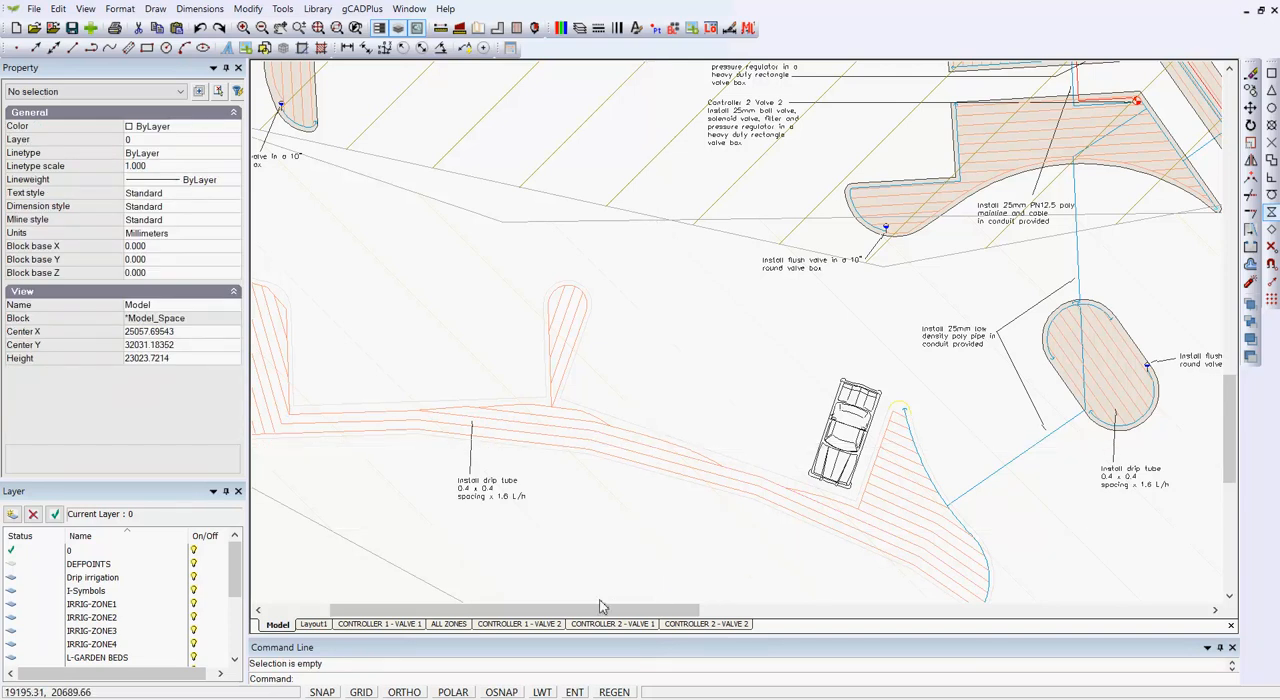
{"action": "left_click", "coordinate": [541, 692]}
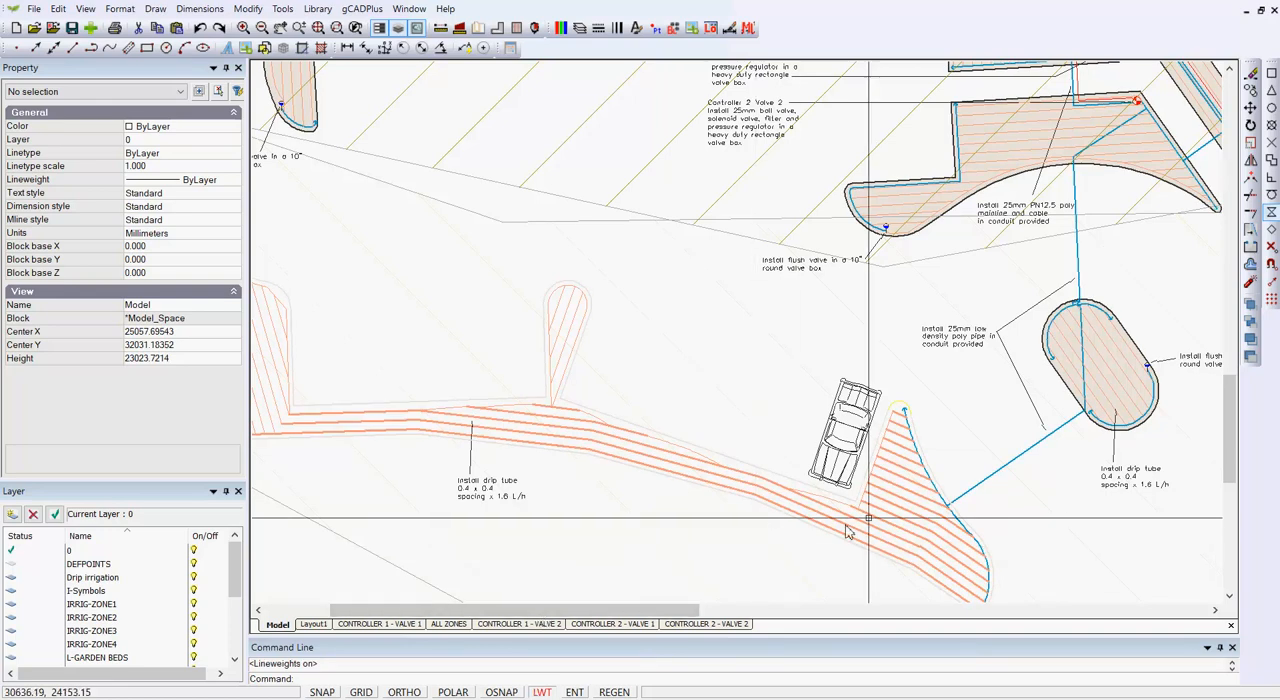
Step: Compare the properties of a drip line in the oval bed with those in the triangular bed beside the car
{"action": "scroll", "coordinate": [1118, 370], "scroll_direction": "up", "scroll_amount": 3}
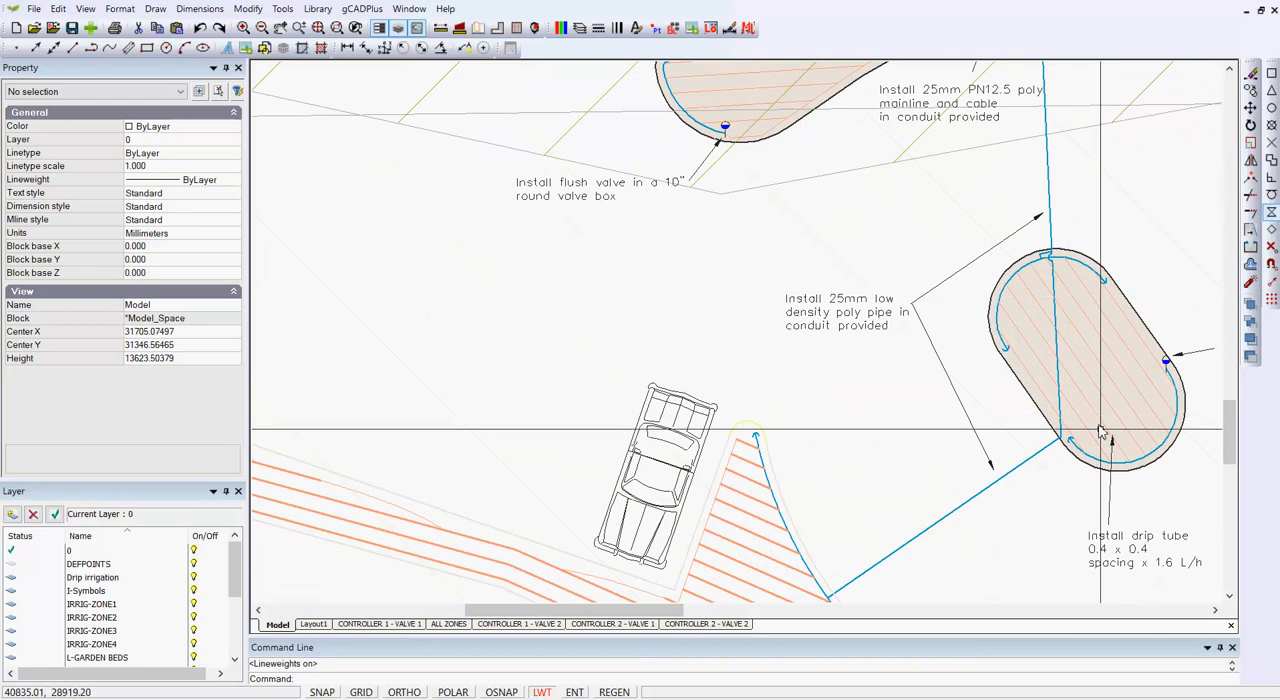
{"action": "left_click", "coordinate": [1107, 373]}
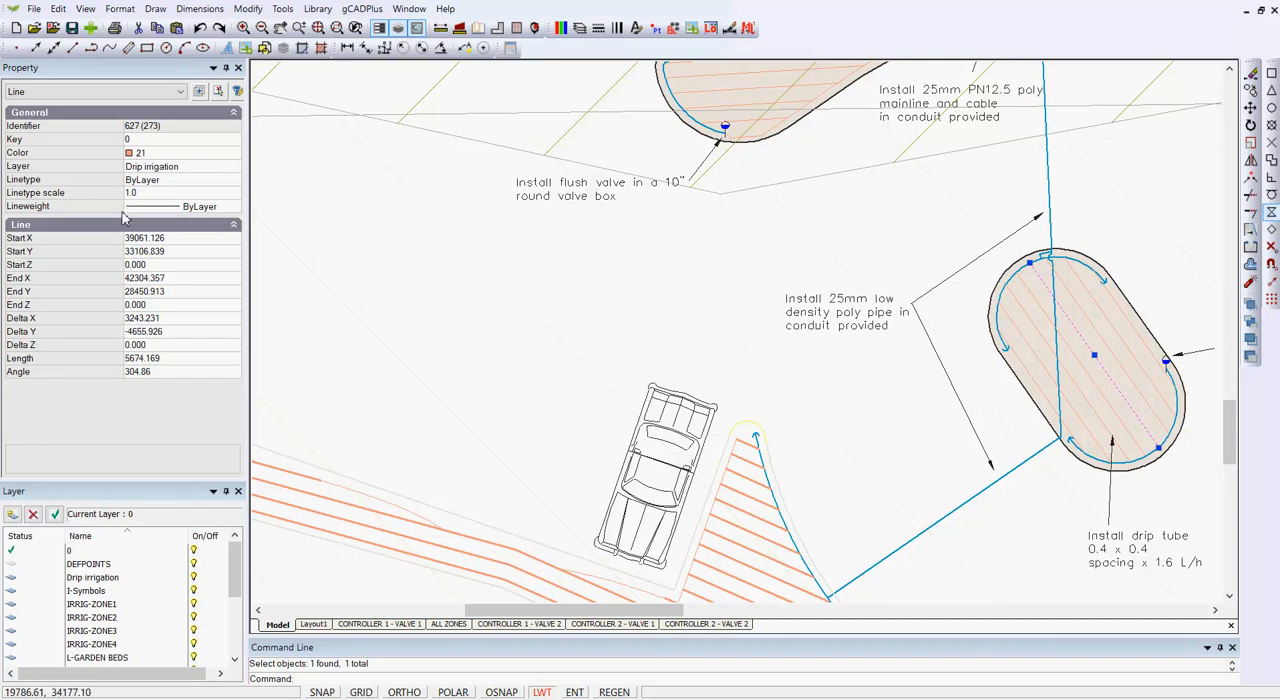
{"action": "key", "text": "Escape"}
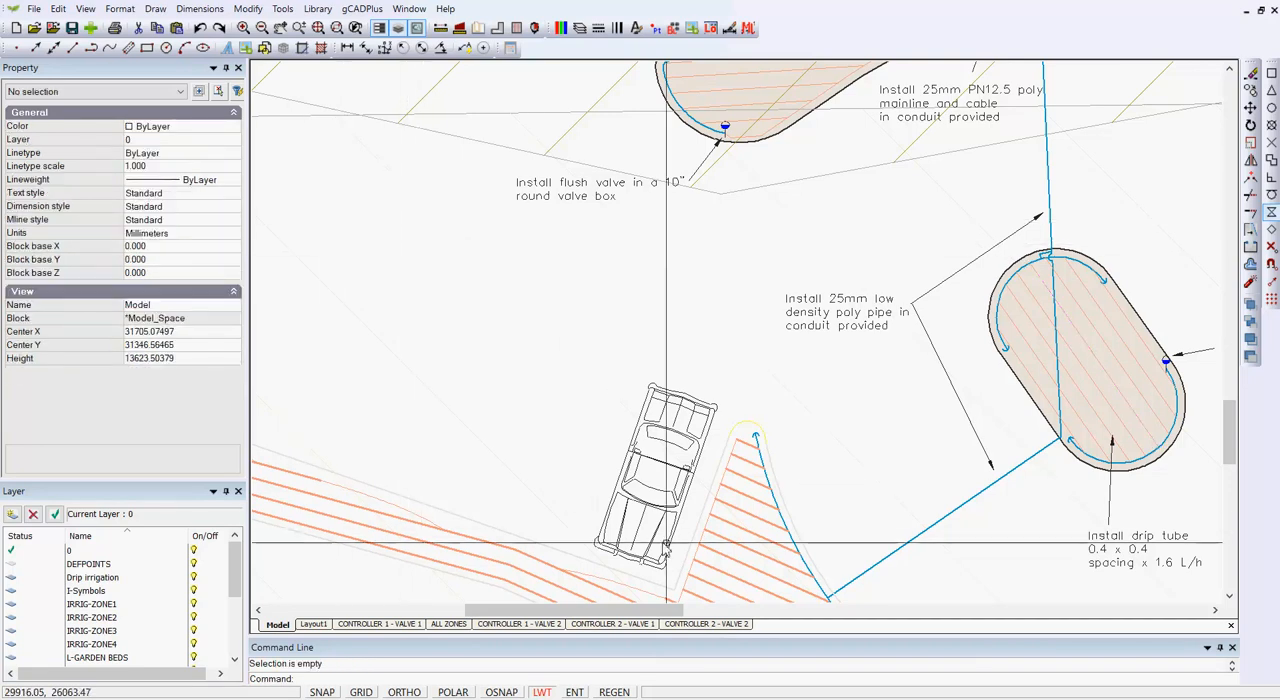
{"action": "left_click", "coordinate": [744, 482]}
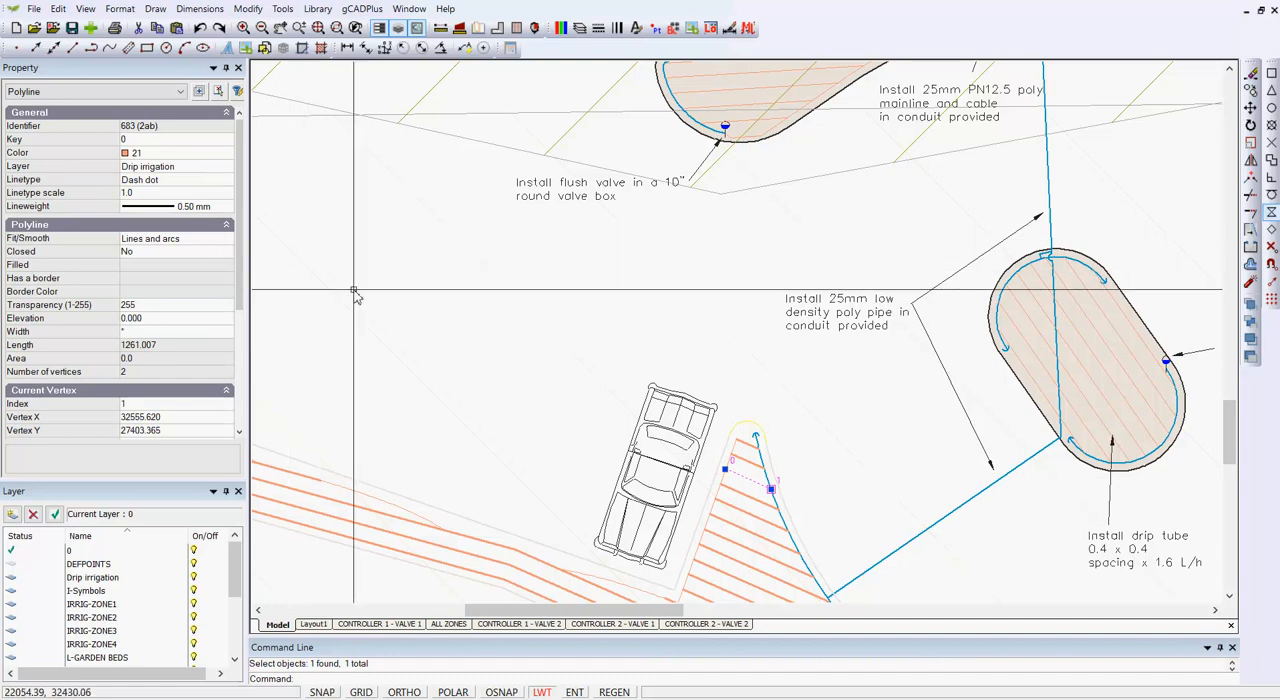
{"action": "key", "text": "Escape"}
{"action": "scroll", "coordinate": [443, 316], "scroll_direction": "down", "scroll_amount": 4}
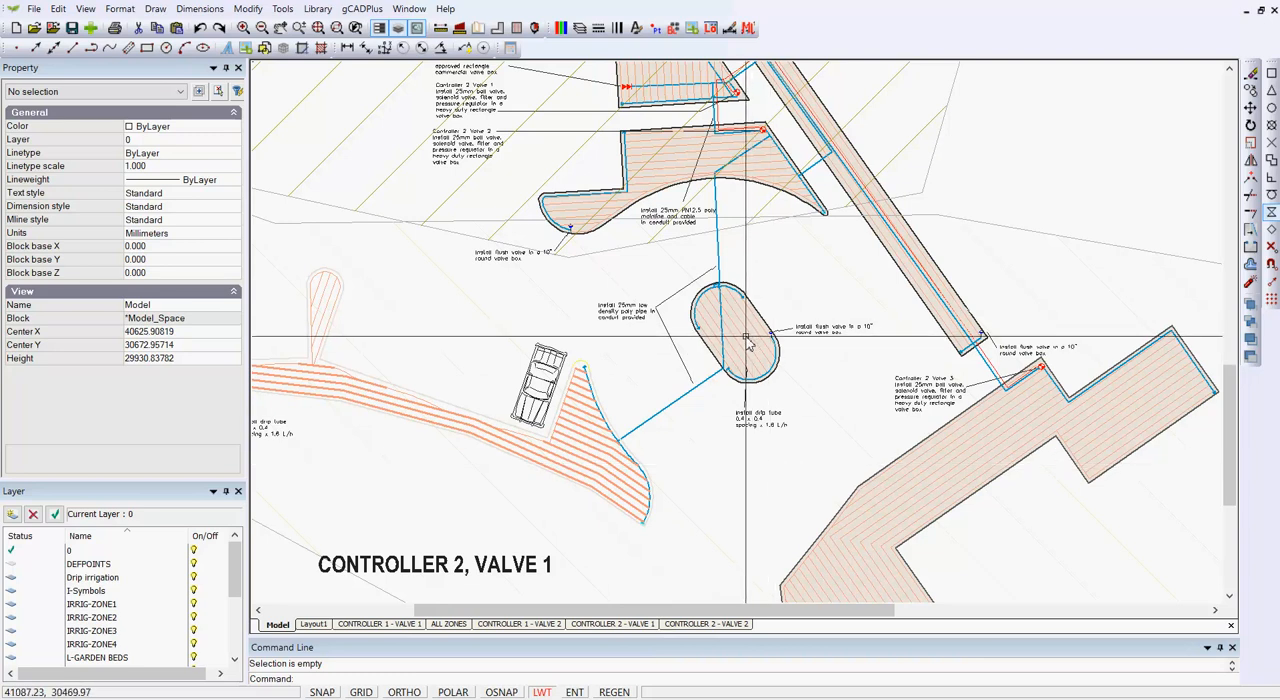
{"action": "left_click", "coordinate": [578, 441]}
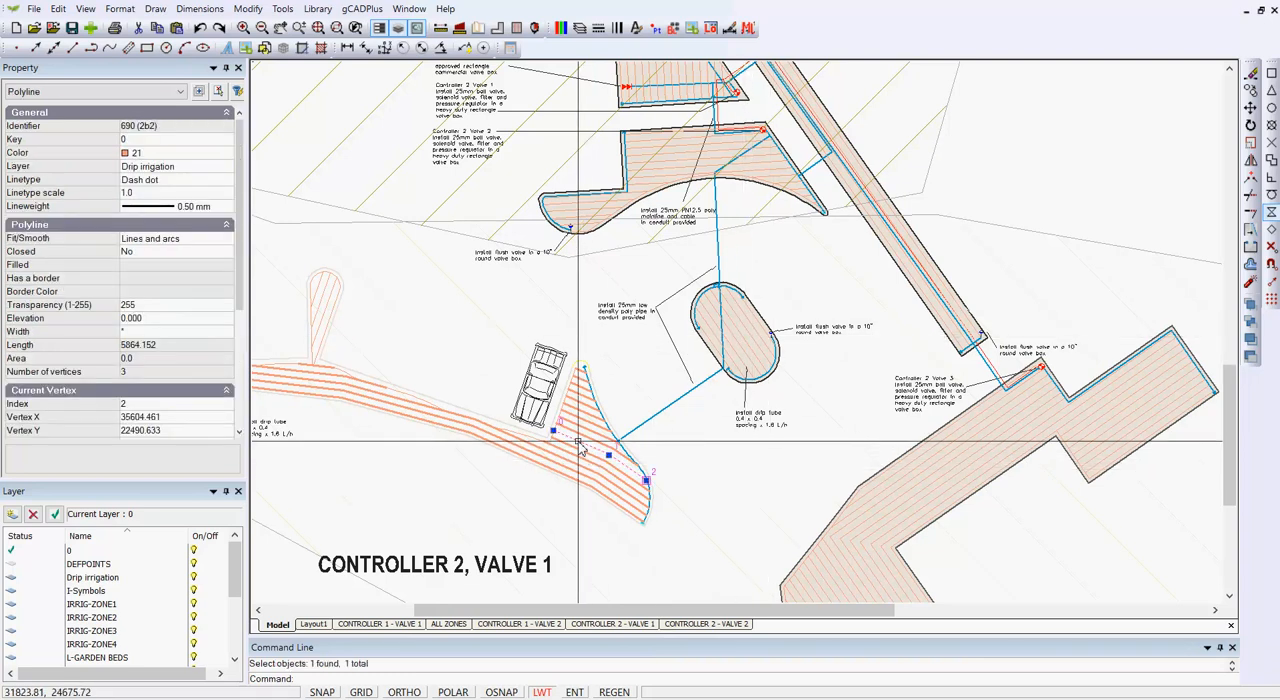
{"action": "key", "text": "Escape"}
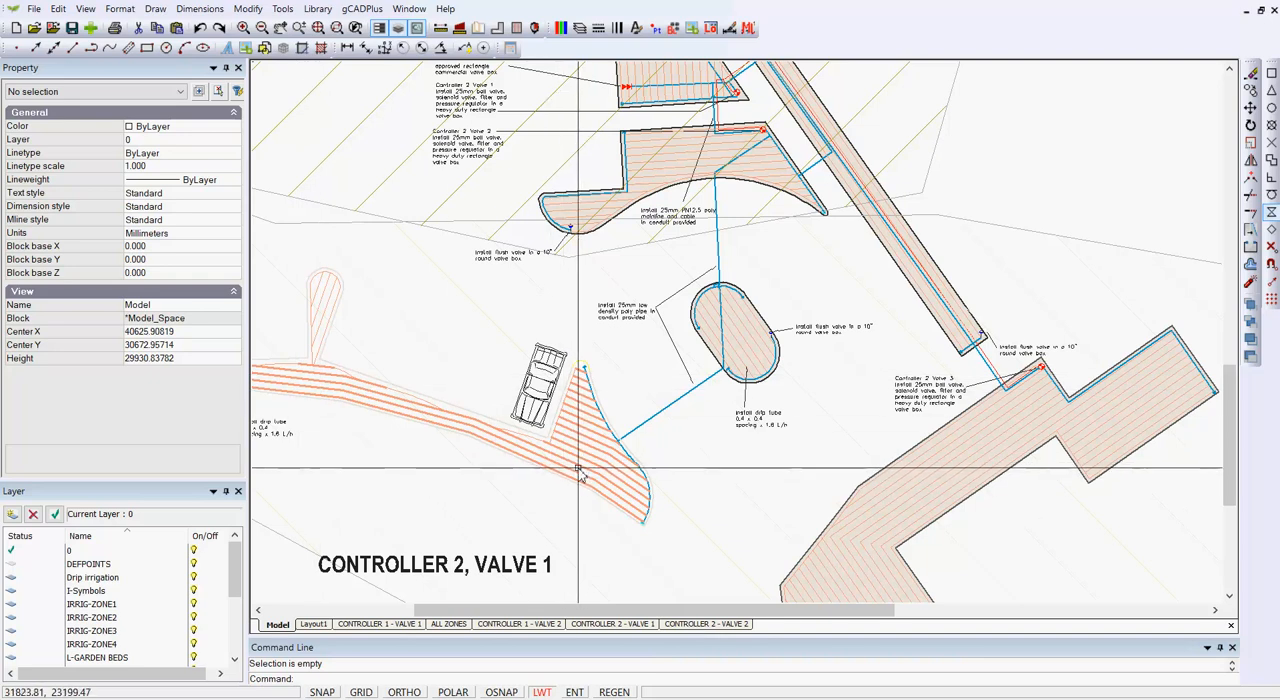
Step: Pick up the properties of a drip line in the oval bed with Match Properties
{"action": "left_click", "coordinate": [243, 12]}
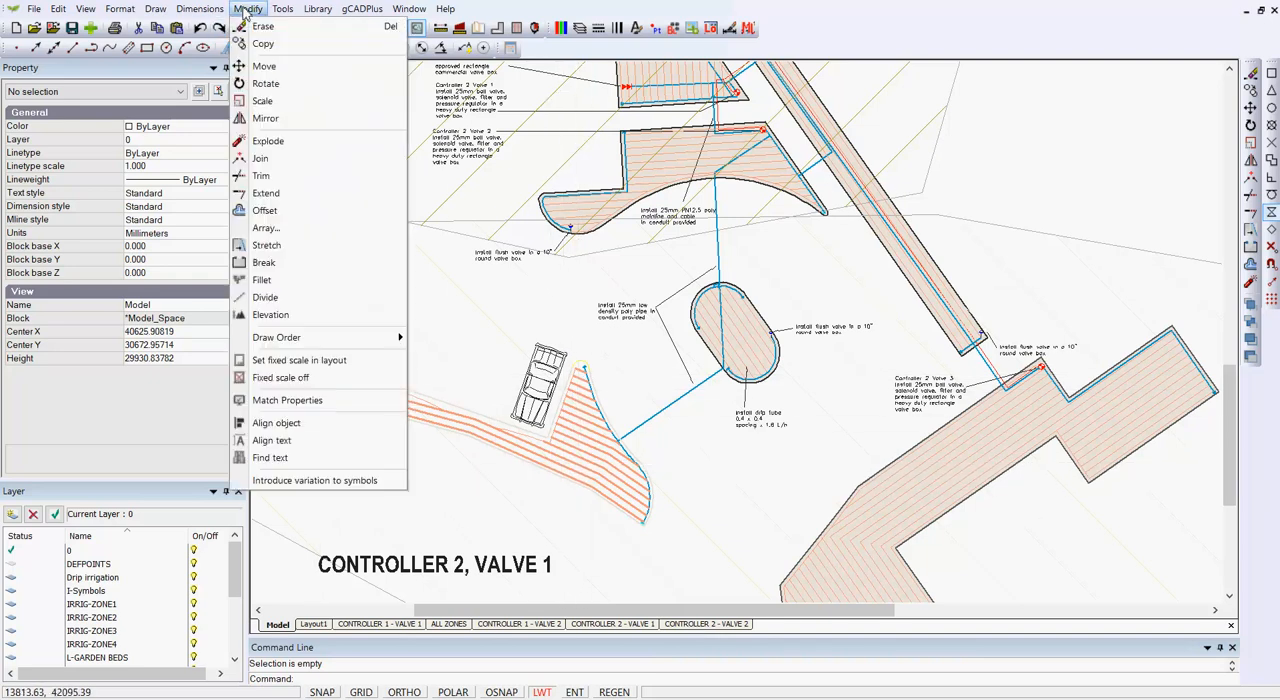
{"action": "left_click", "coordinate": [279, 402]}
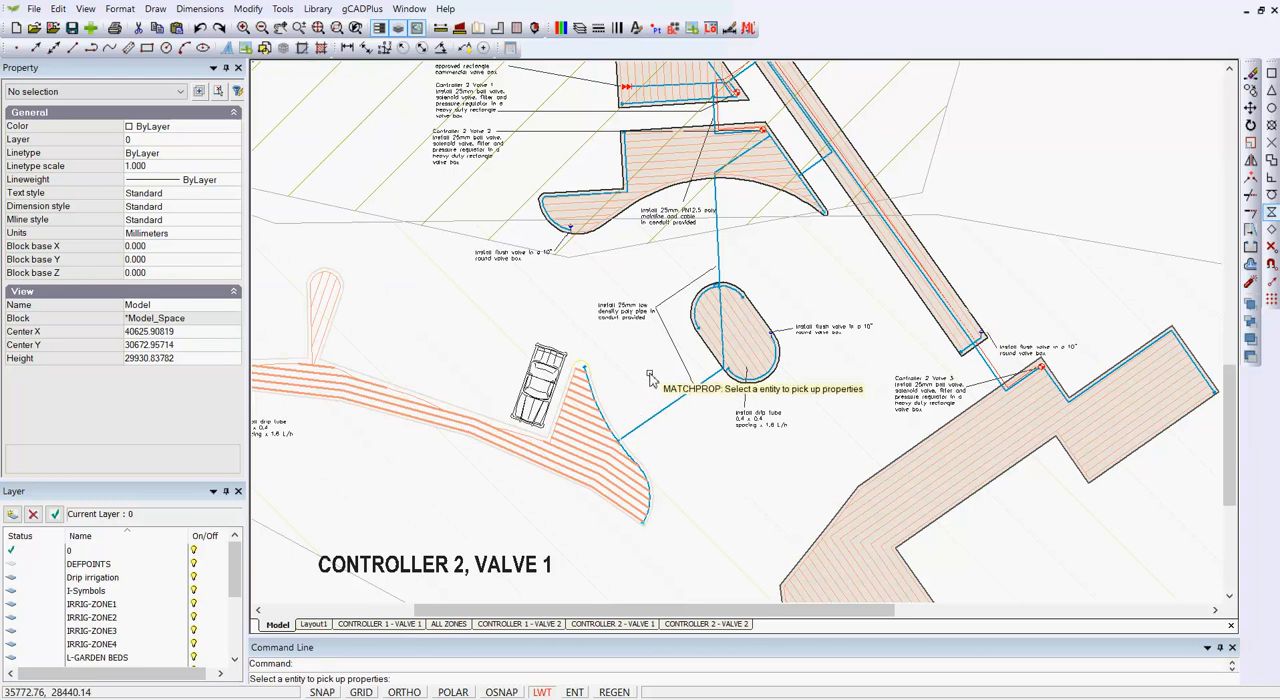
{"action": "scroll", "coordinate": [650, 378], "scroll_direction": "up", "scroll_amount": 1}
{"action": "scroll", "coordinate": [650, 378], "scroll_direction": "up", "scroll_amount": 1}
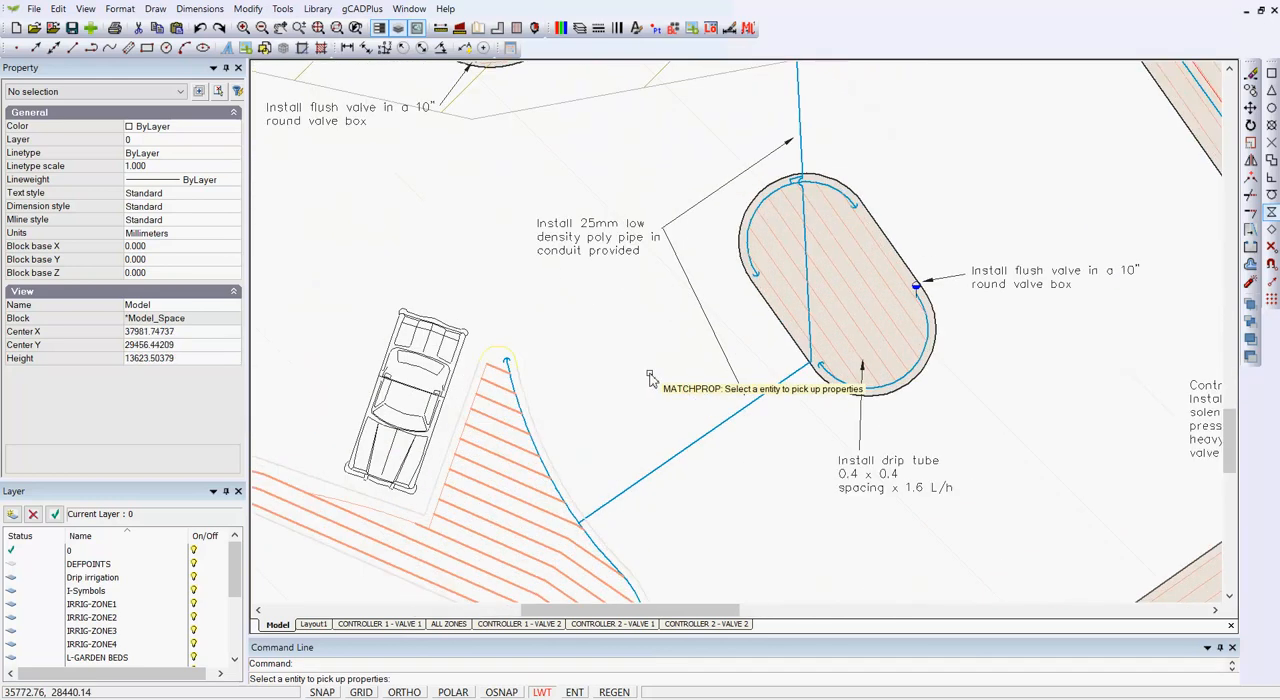
{"action": "left_click", "coordinate": [833, 322]}
{"action": "scroll", "coordinate": [852, 427], "scroll_direction": "down", "scroll_amount": 2}
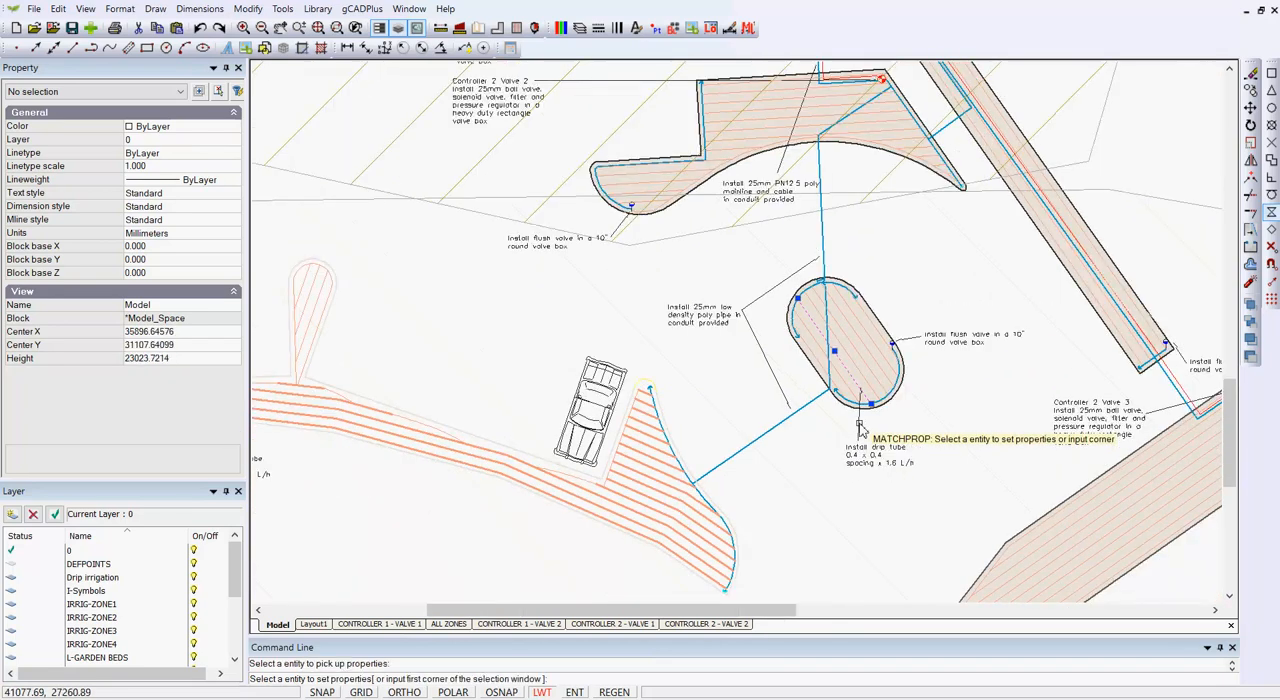
Step: Apply the picked-up properties to the drip lines crossing the triangular bed beside the car, using crossing selection windows
{"action": "scroll", "coordinate": [790, 514], "scroll_direction": "down", "scroll_amount": 1}
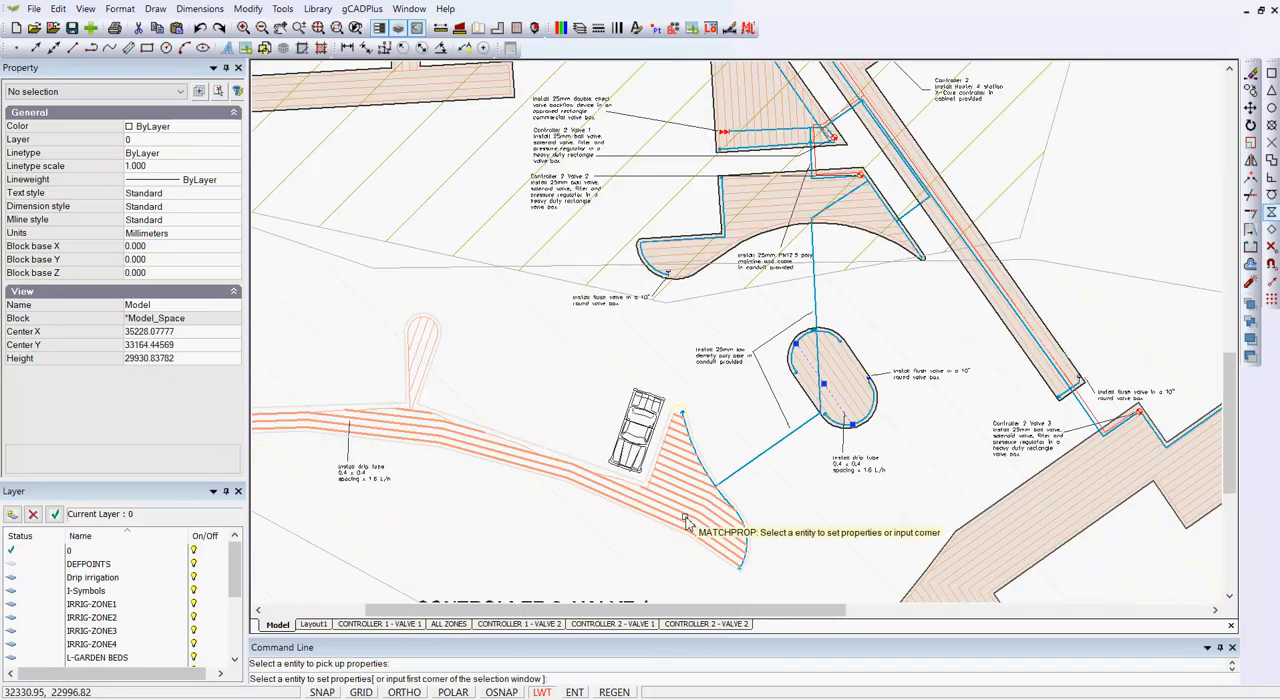
{"action": "middle_click_drag", "start_coordinate": [755, 407], "coordinate": [875, 357]}
{"action": "scroll", "coordinate": [814, 423], "scroll_direction": "up", "scroll_amount": 1}
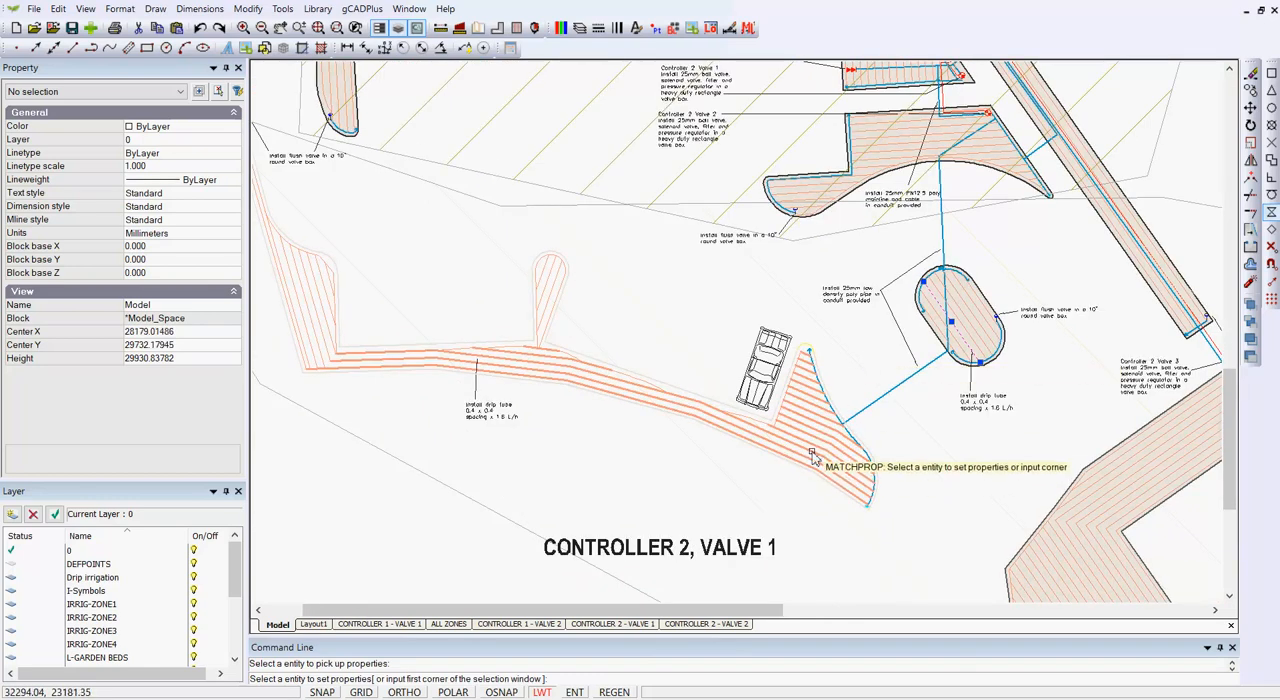
{"action": "scroll", "coordinate": [812, 455], "scroll_direction": "up", "scroll_amount": 1}
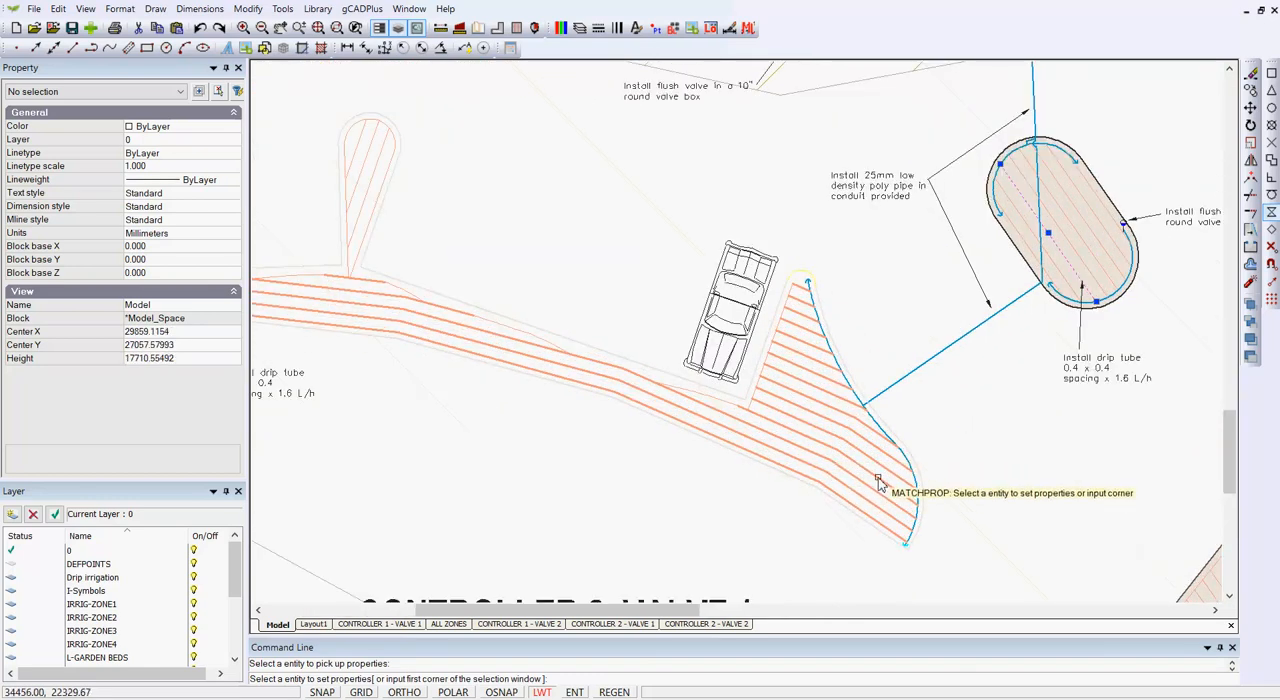
{"action": "left_click", "coordinate": [829, 468]}
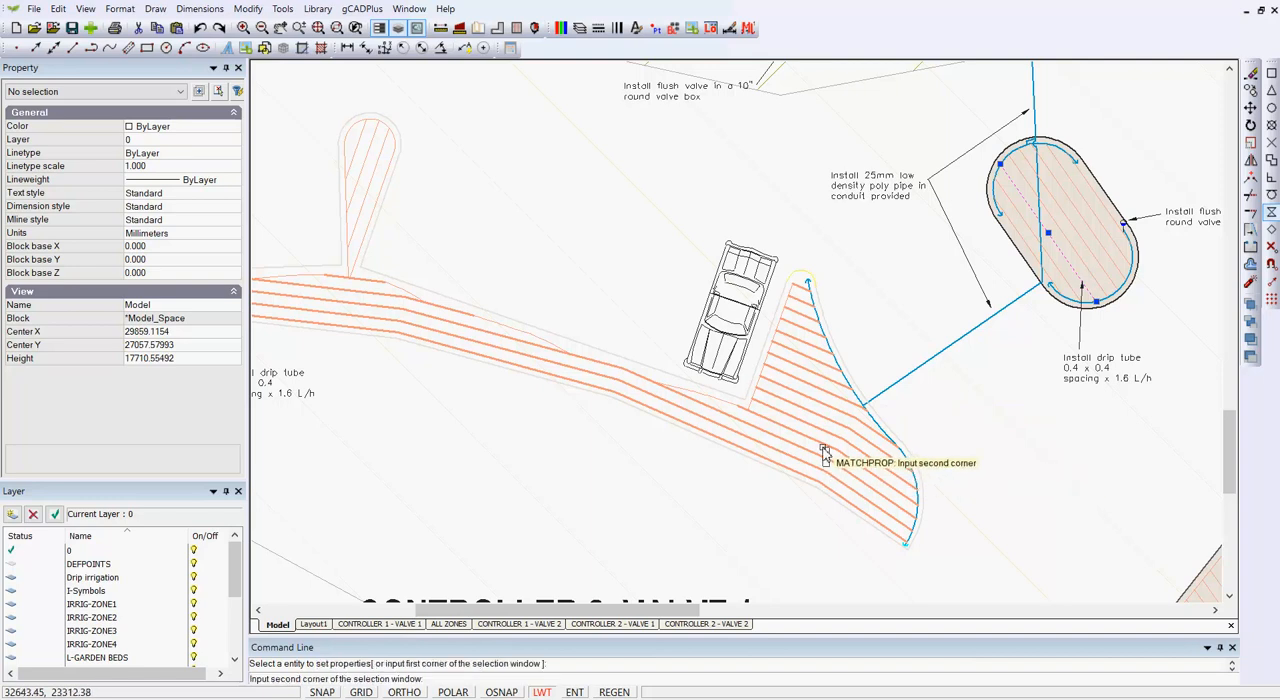
{"action": "left_click", "coordinate": [800, 388]}
{"action": "left_click", "coordinate": [797, 372]}
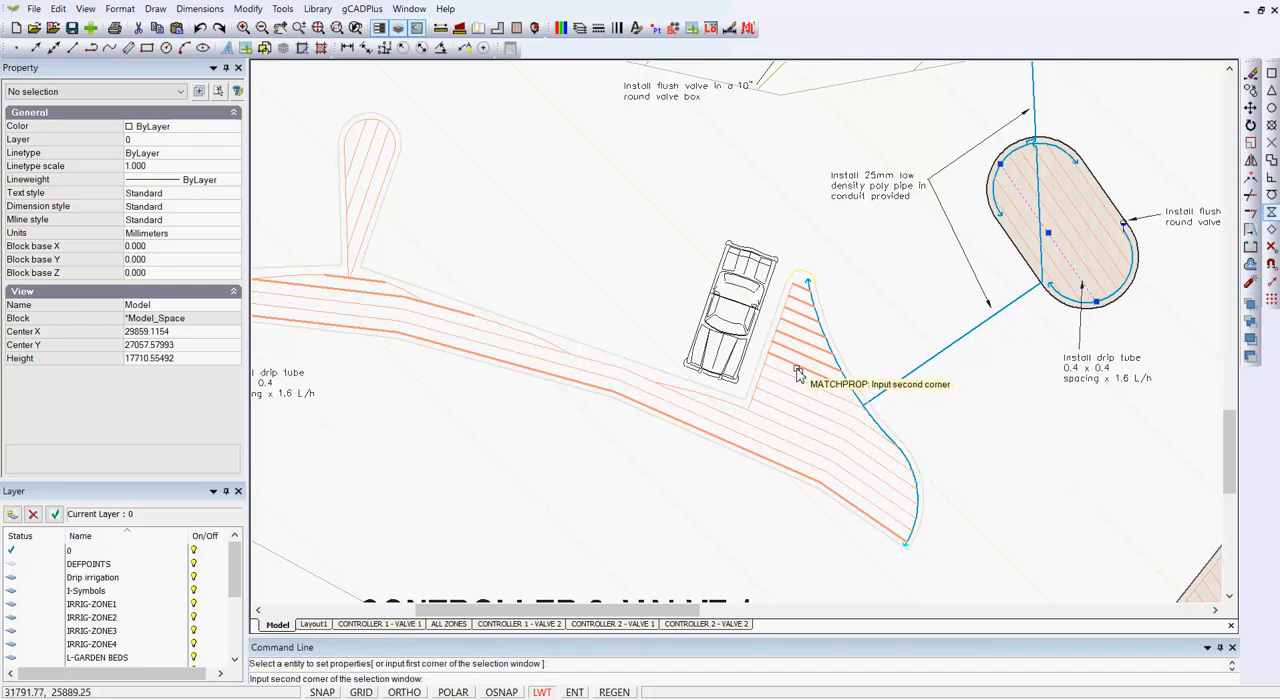
{"action": "left_click", "coordinate": [797, 320]}
{"action": "left_click", "coordinate": [801, 318]}
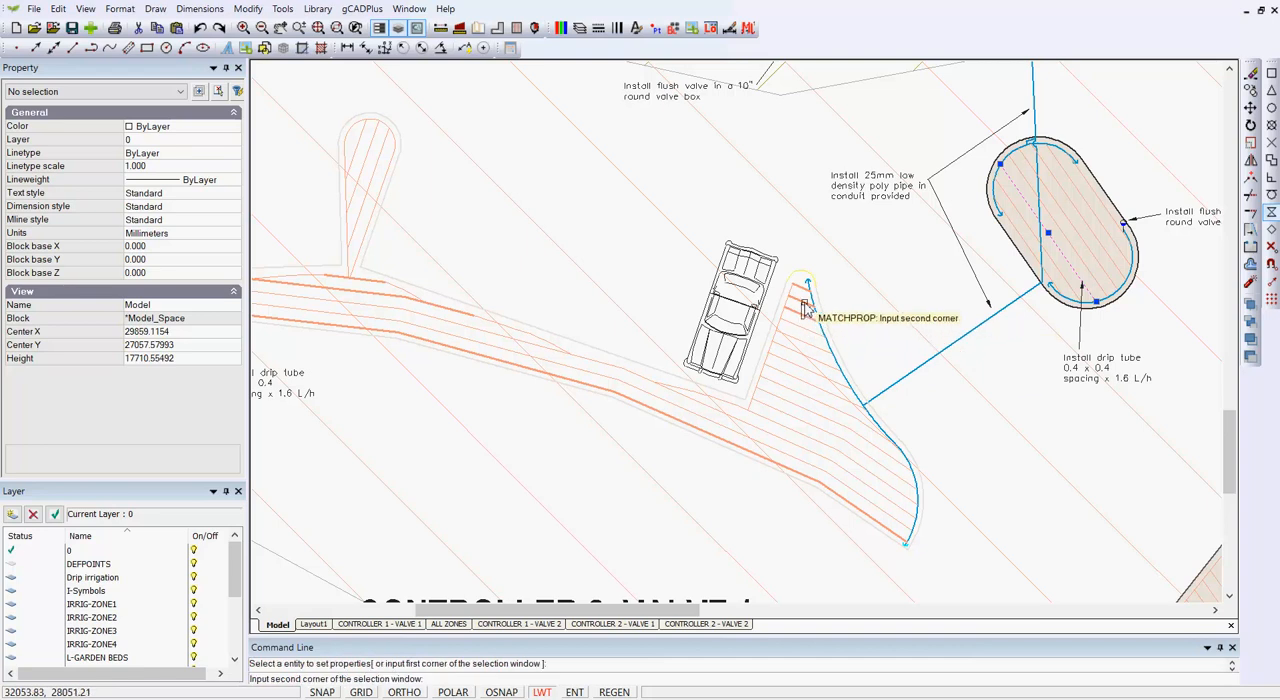
{"action": "left_click", "coordinate": [803, 292]}
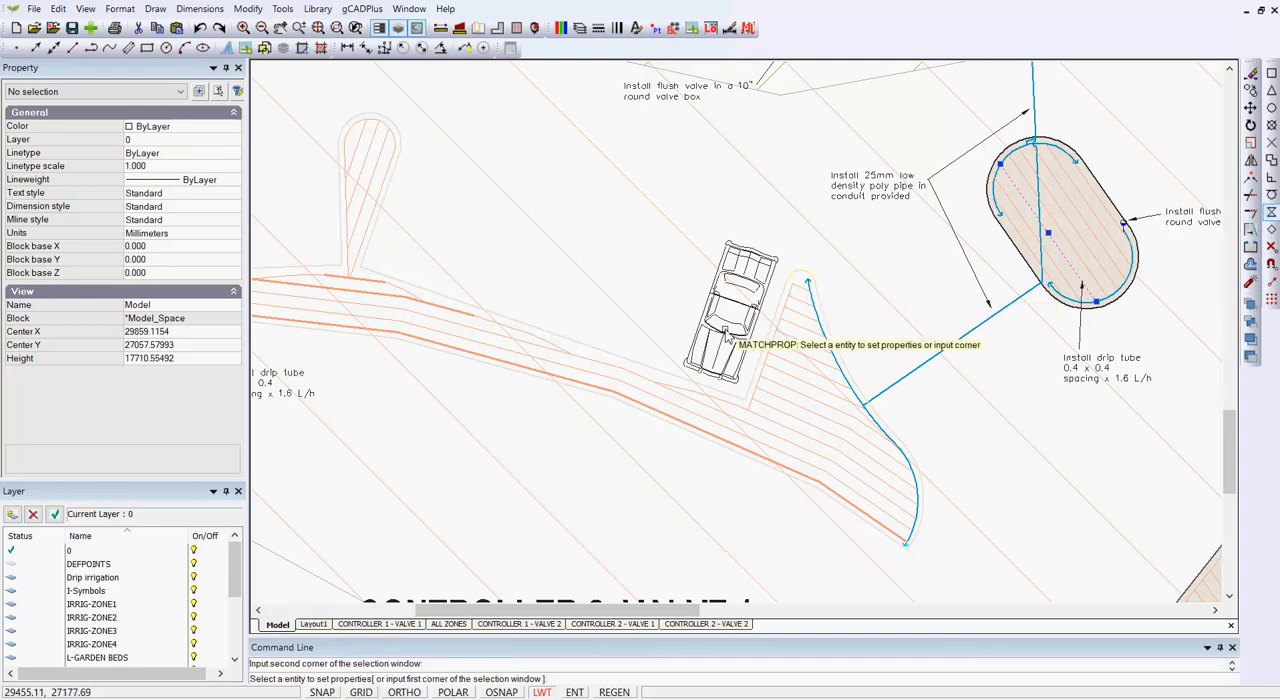
Step: Apply the same properties to the remaining heavy drip lines along the long narrow bed and end Match Properties
{"action": "scroll", "coordinate": [803, 370], "scroll_direction": "down", "scroll_amount": 1}
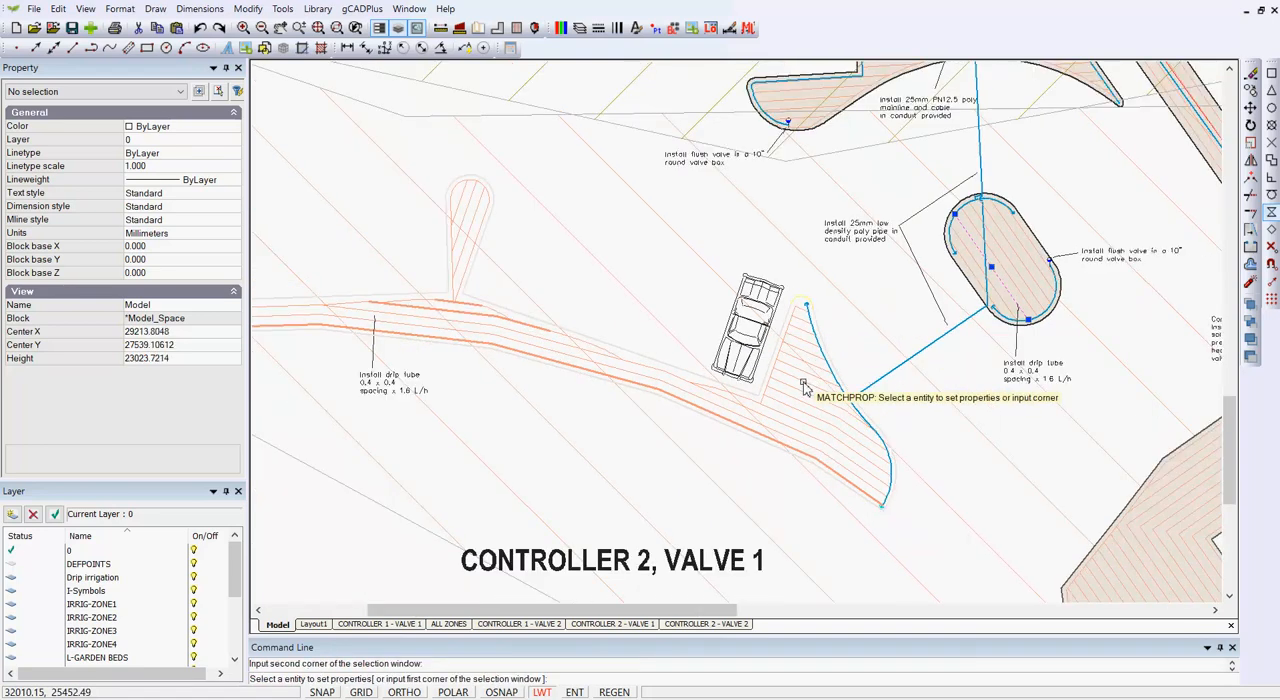
{"action": "scroll", "coordinate": [461, 327], "scroll_direction": "up", "scroll_amount": 1}
{"action": "left_click", "coordinate": [460, 318]}
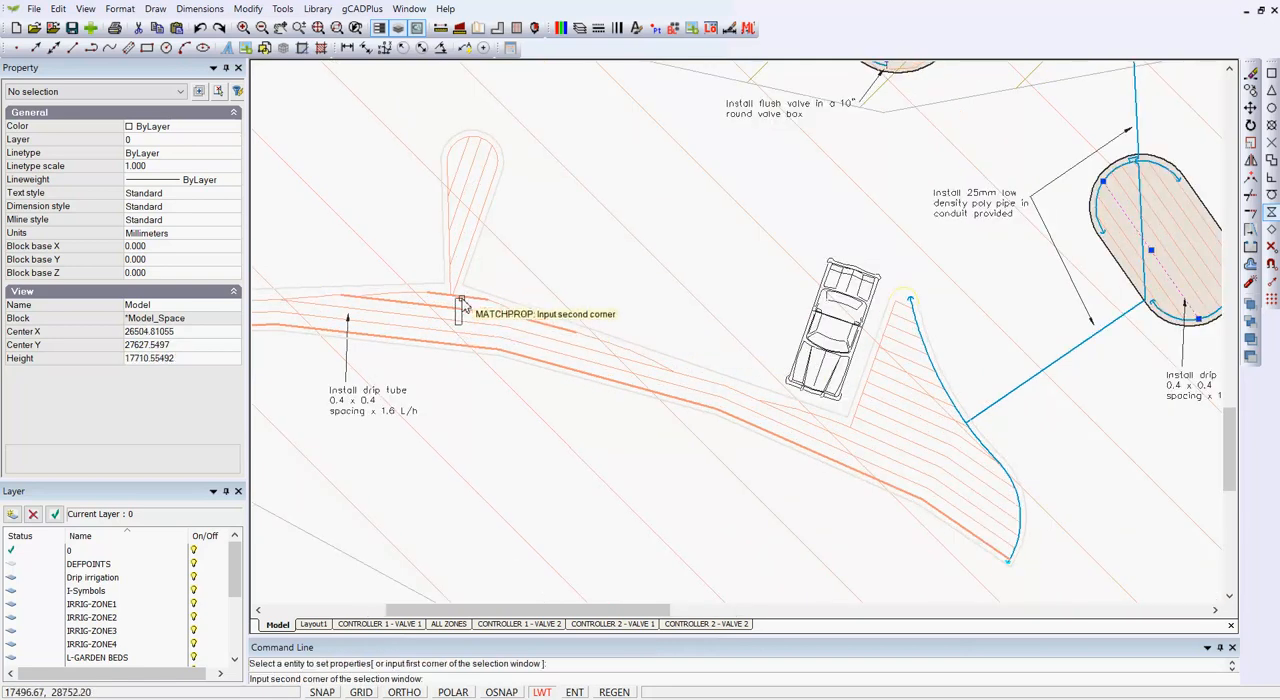
{"action": "left_click", "coordinate": [463, 301]}
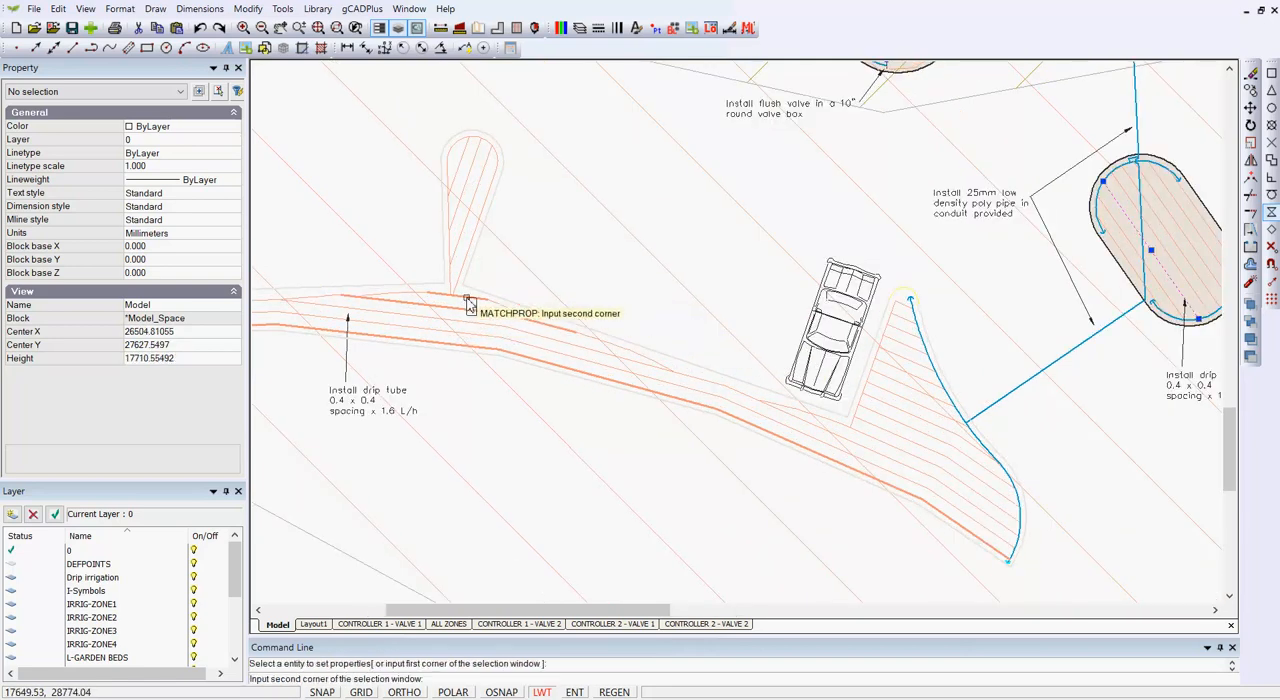
{"action": "scroll", "coordinate": [460, 303], "scroll_direction": "down", "scroll_amount": 2}
{"action": "scroll", "coordinate": [390, 325], "scroll_direction": "down", "scroll_amount": 2}
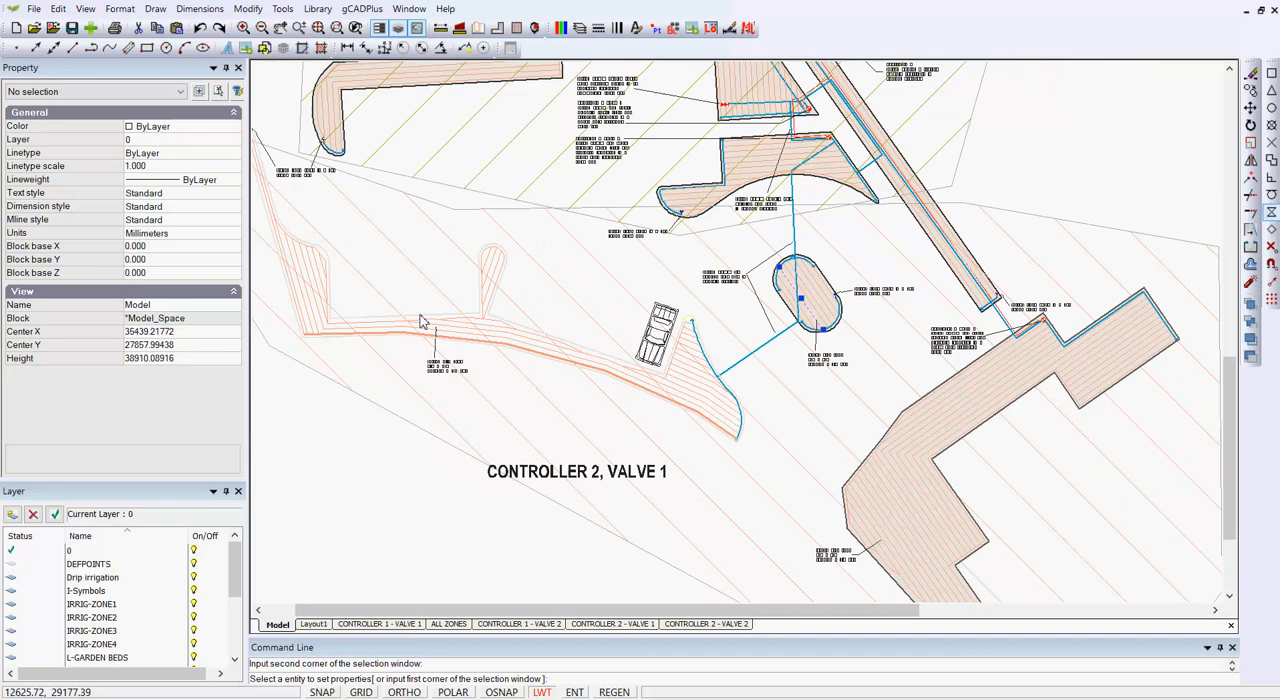
{"action": "scroll", "coordinate": [600, 368], "scroll_direction": "up", "scroll_amount": 4}
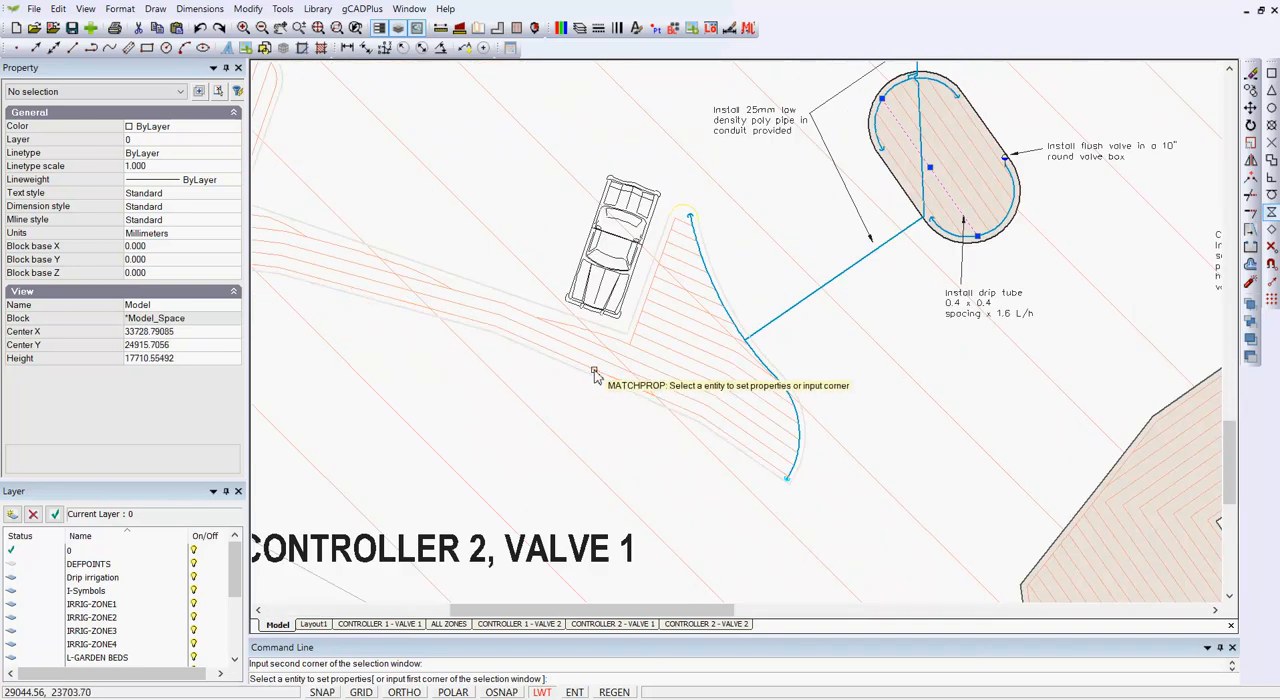
{"action": "scroll", "coordinate": [640, 389], "scroll_direction": "down", "scroll_amount": 2}
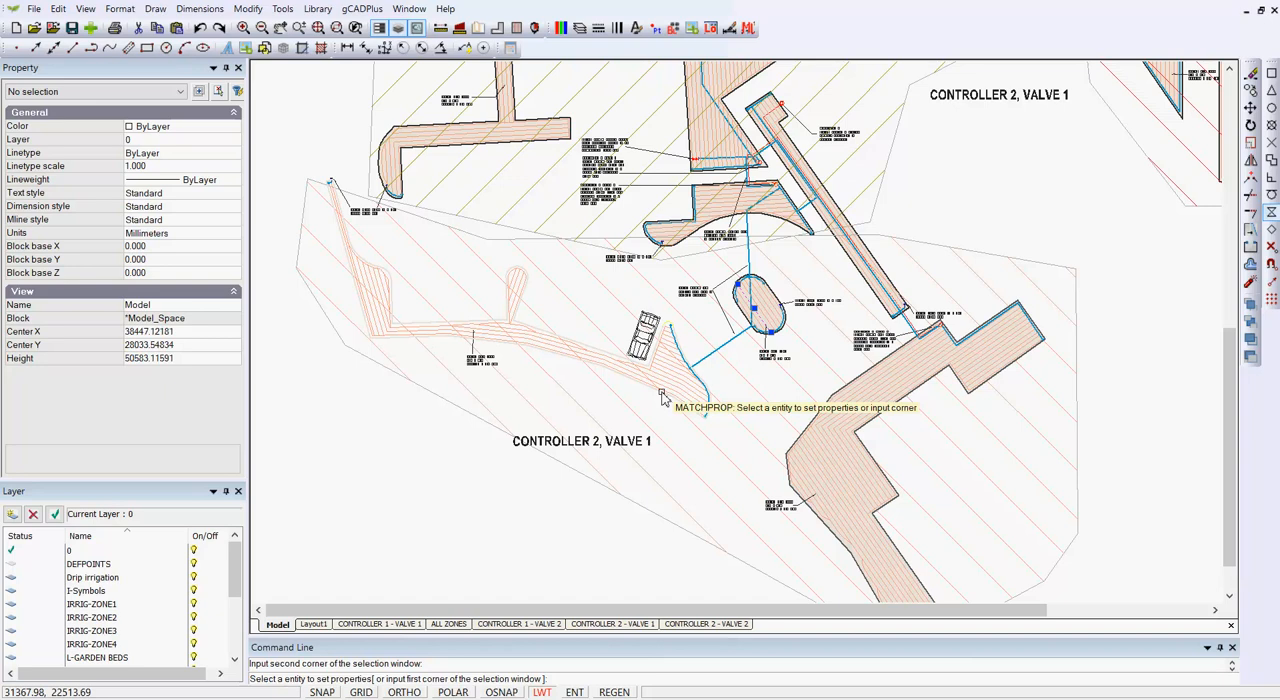
{"action": "key", "text": "Escape"}
Step: Check the layer, fill and border properties of the oval bed's outline polyline
{"action": "scroll", "coordinate": [662, 390], "scroll_direction": "up", "scroll_amount": 1}
{"action": "scroll", "coordinate": [750, 365], "scroll_direction": "up", "scroll_amount": 1}
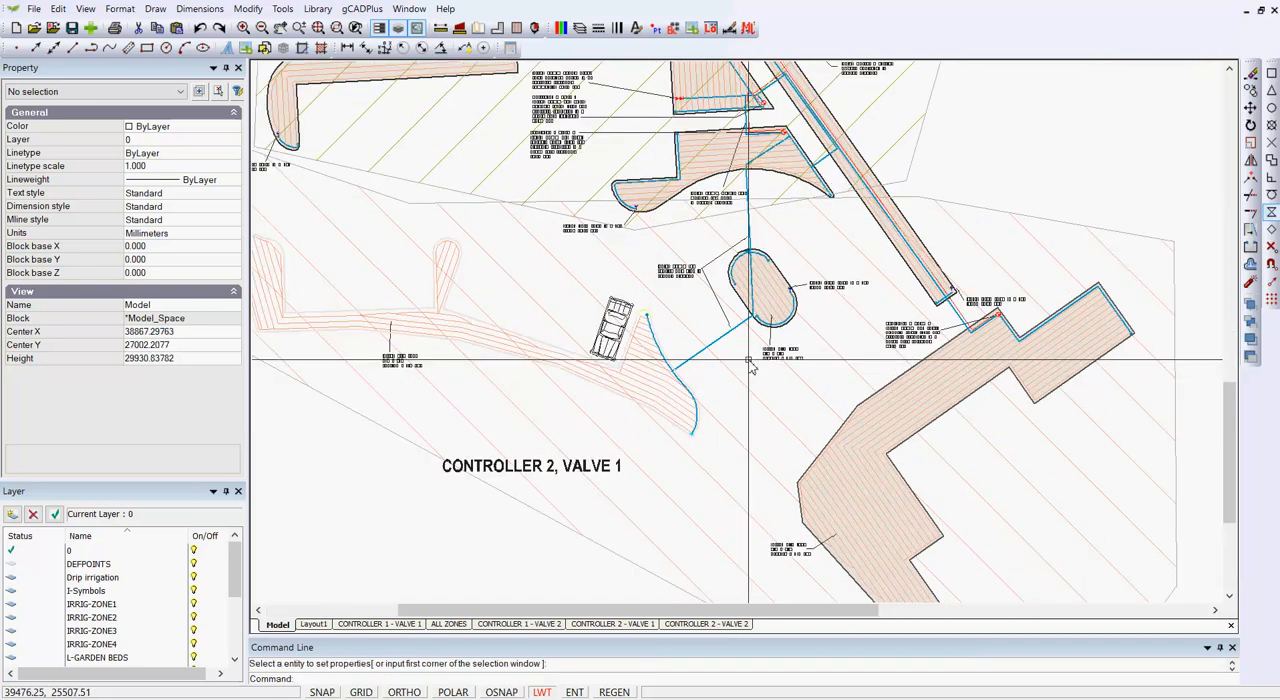
{"action": "scroll", "coordinate": [750, 365], "scroll_direction": "up", "scroll_amount": 1}
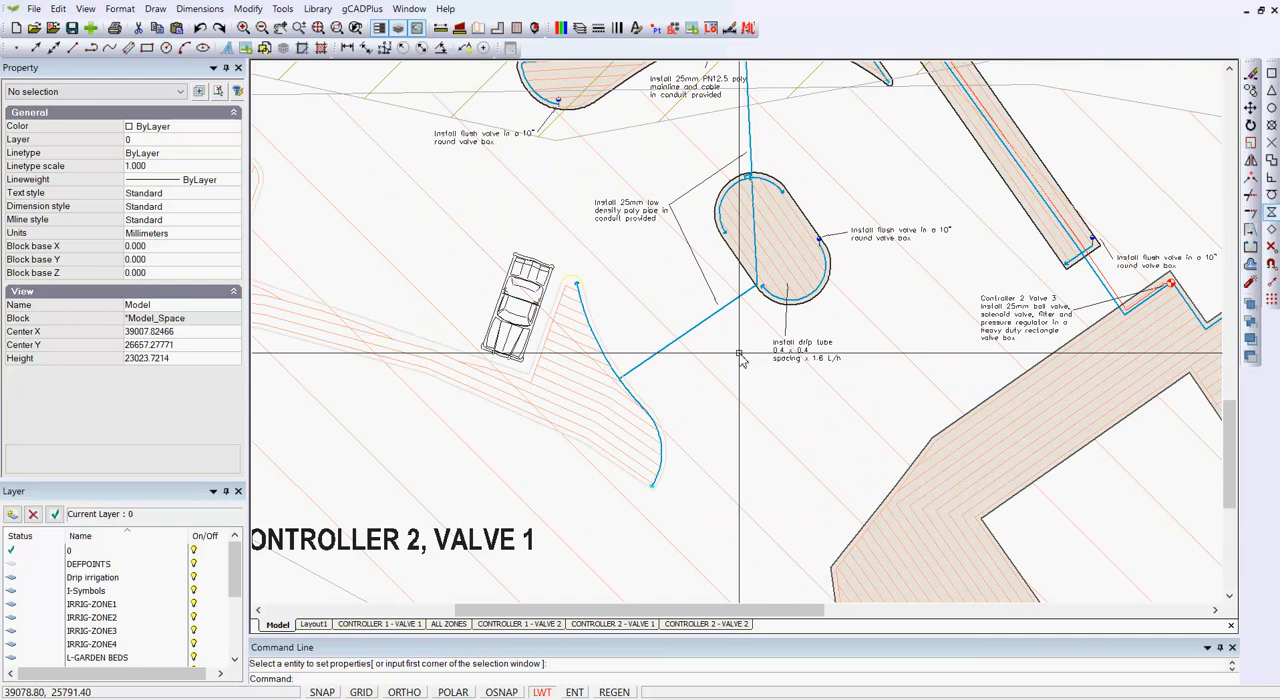
{"action": "scroll", "coordinate": [725, 310], "scroll_direction": "up", "scroll_amount": 1}
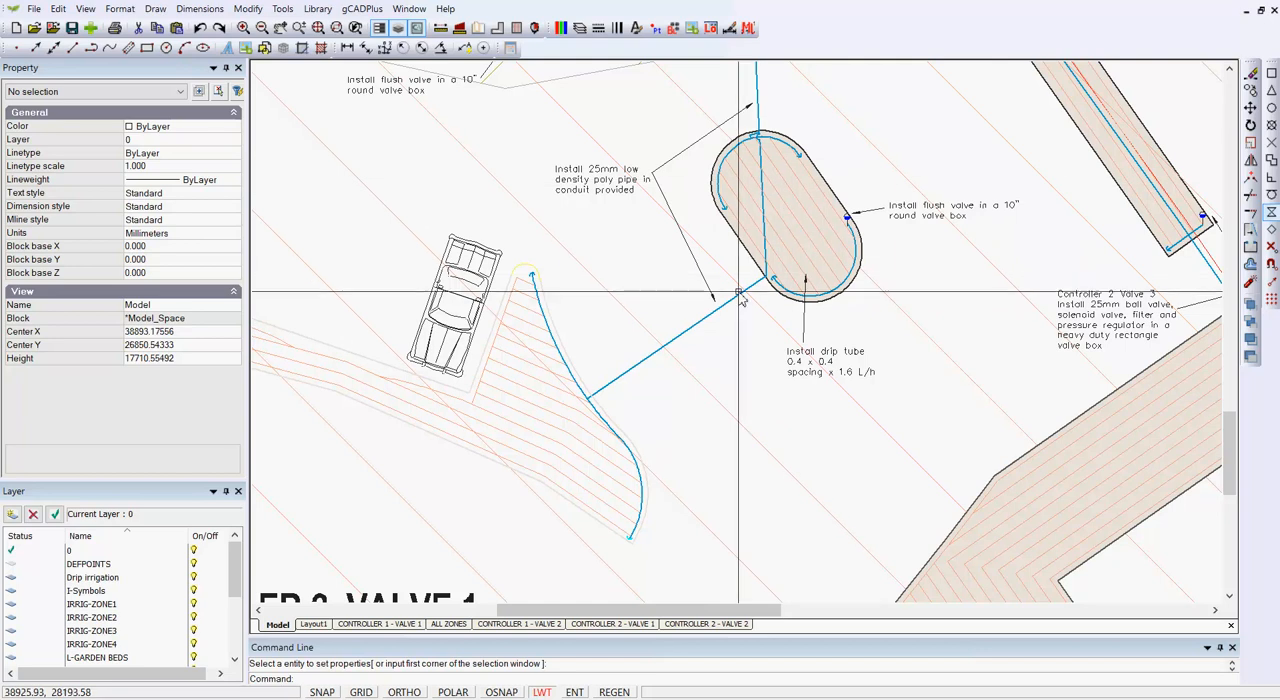
{"action": "left_click", "coordinate": [739, 240]}
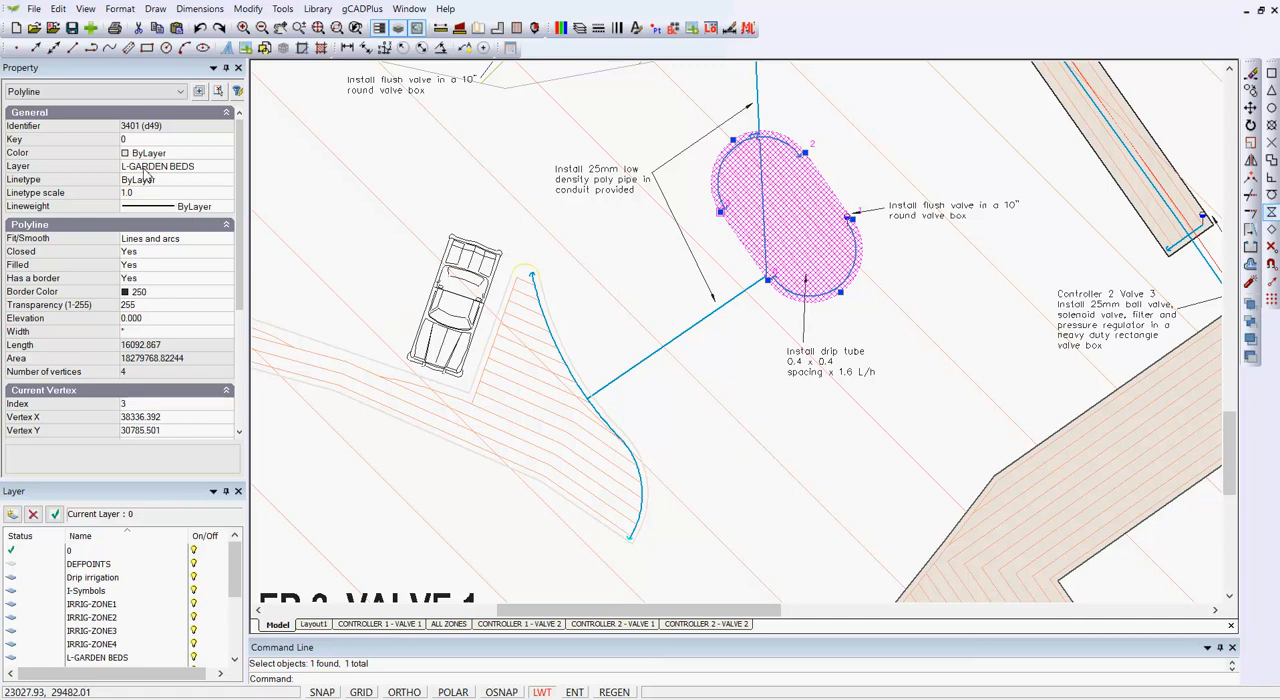
{"action": "key", "text": "Escape"}
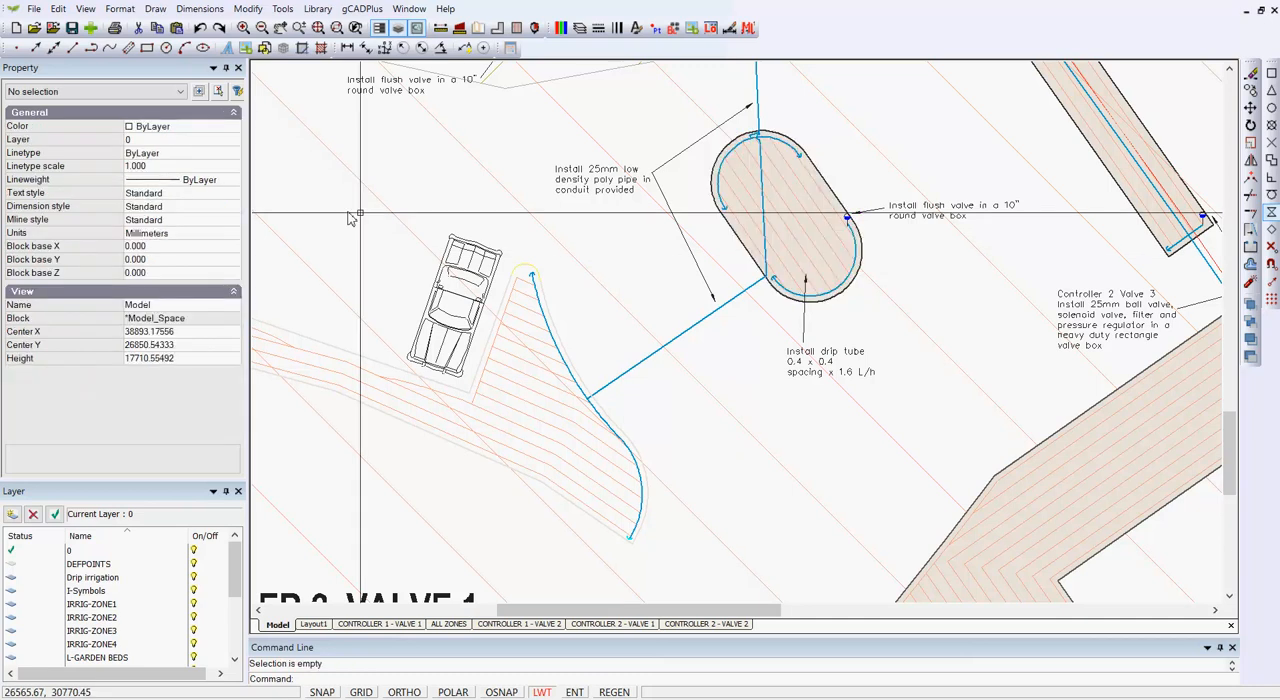
Step: Copy the oval bed's properties to the garden bed beside the car with Match Properties, and end the command
{"action": "right_click", "coordinate": [596, 246]}
{"action": "left_click", "coordinate": [624, 256]}
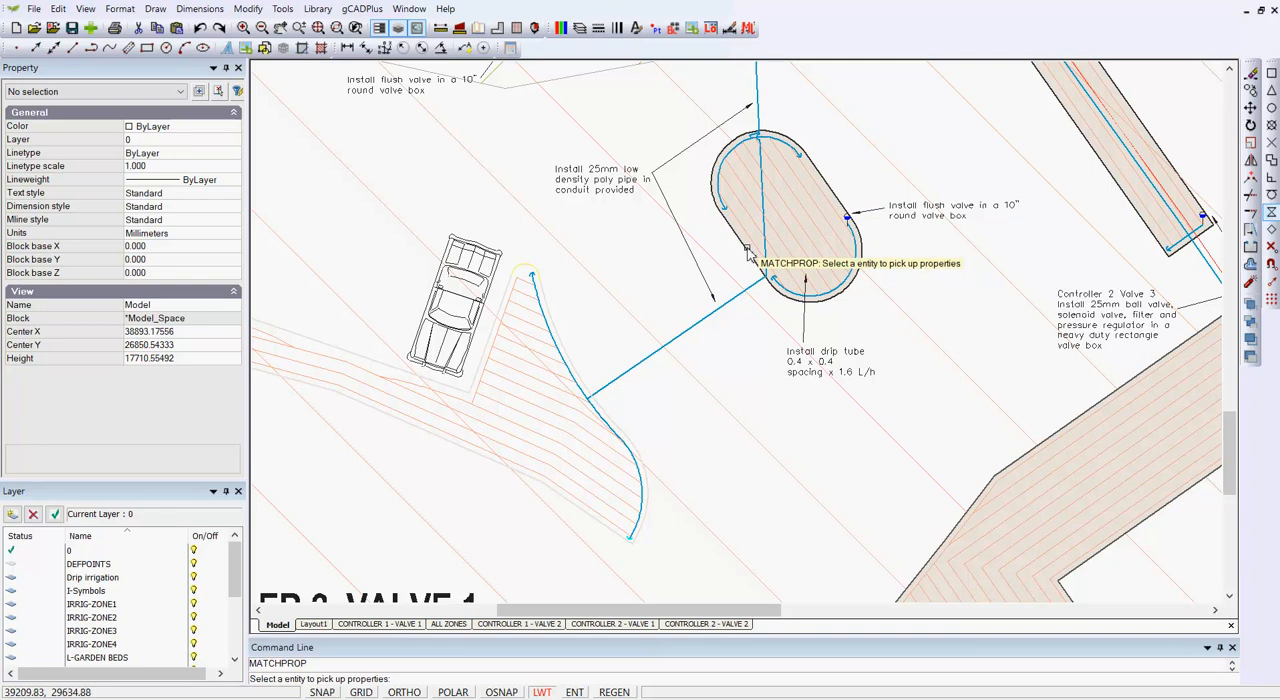
{"action": "left_click", "coordinate": [745, 255]}
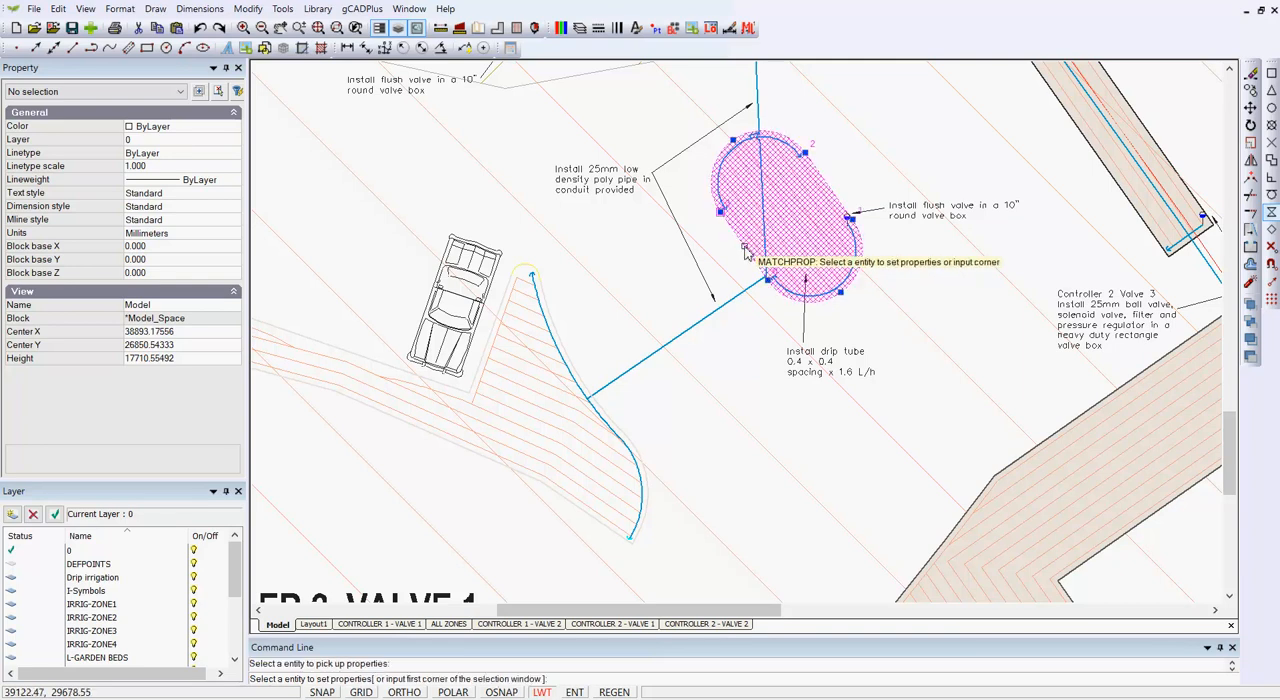
{"action": "left_click", "coordinate": [574, 367]}
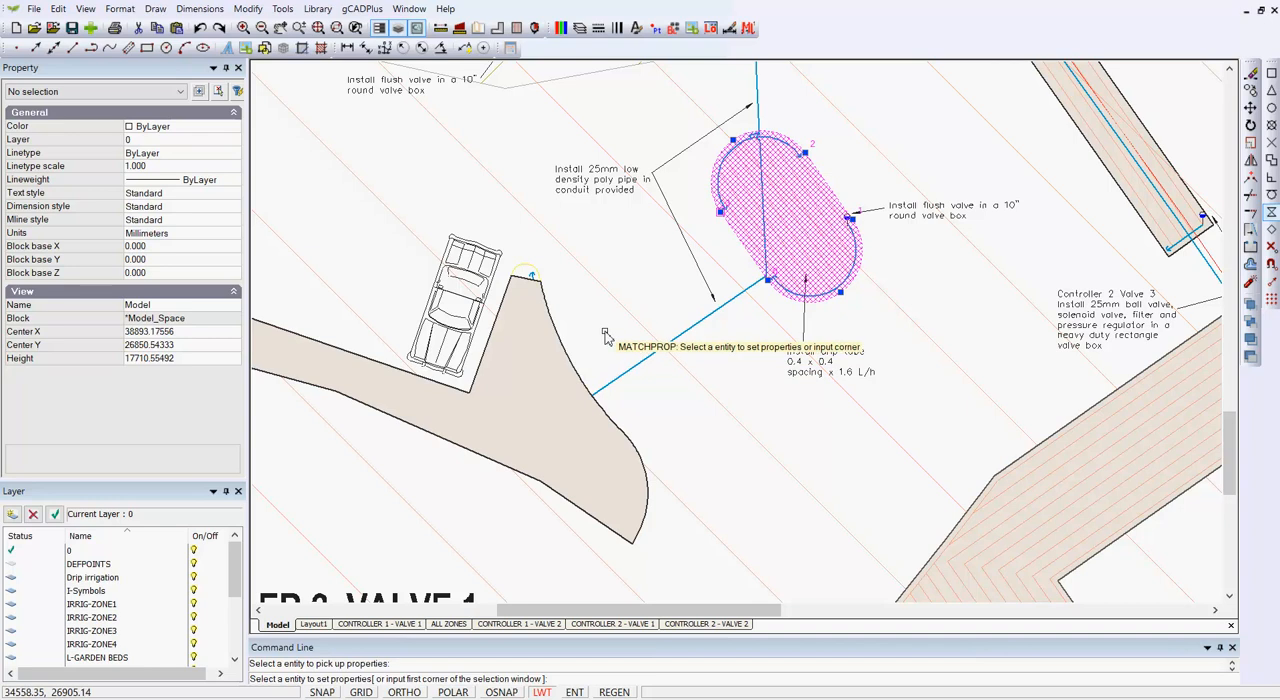
{"action": "key", "text": "Return"}
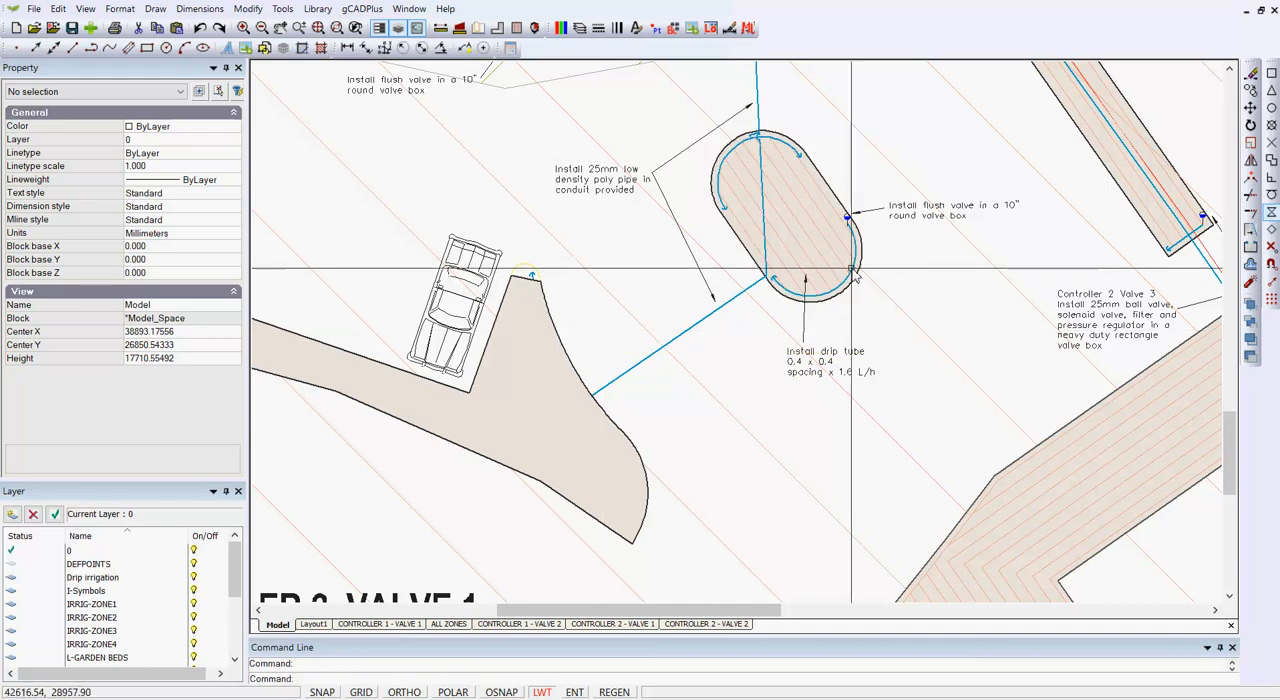
Step: Send the filled garden bed beside the car to the back of the draw order
{"action": "left_click", "coordinate": [568, 357]}
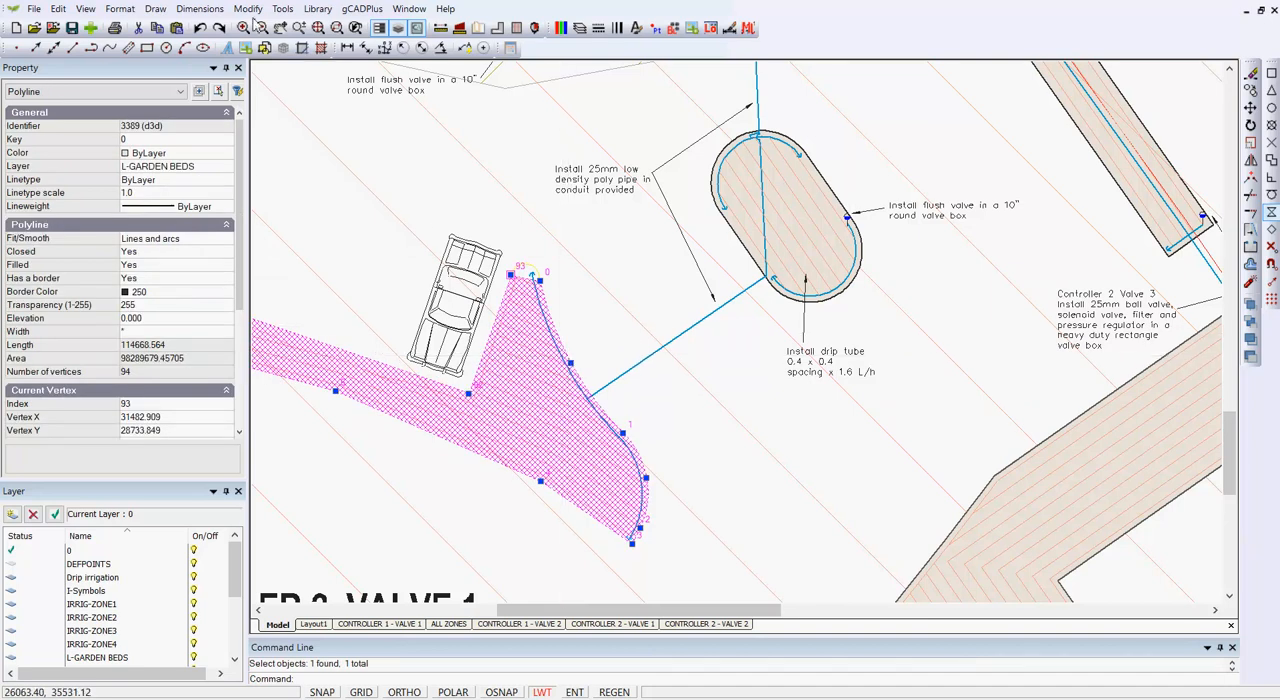
{"action": "left_click", "coordinate": [281, 10]}
{"action": "mouse_move", "coordinate": [465, 216]}
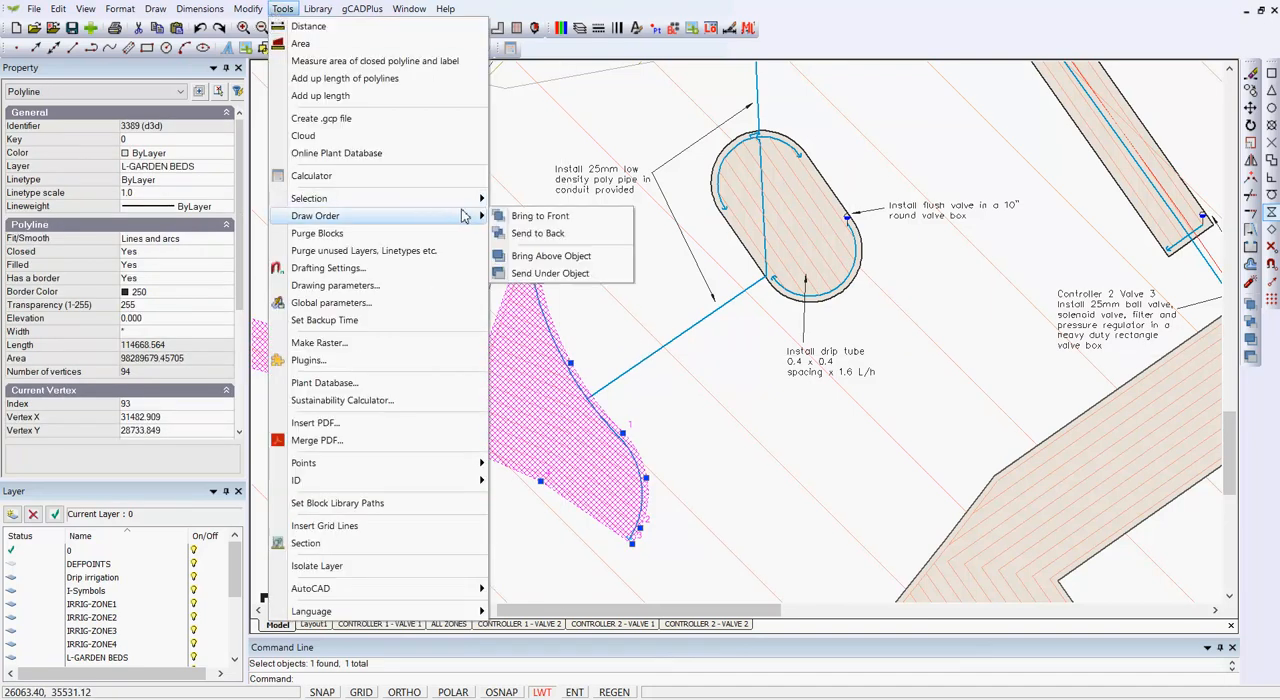
{"action": "left_click", "coordinate": [537, 233]}
Step: Compare the properties of the short end line and the two heavy drip lines in the narrow connecting bed near the flush valve
{"action": "scroll", "coordinate": [648, 252], "scroll_direction": "down", "scroll_amount": 2}
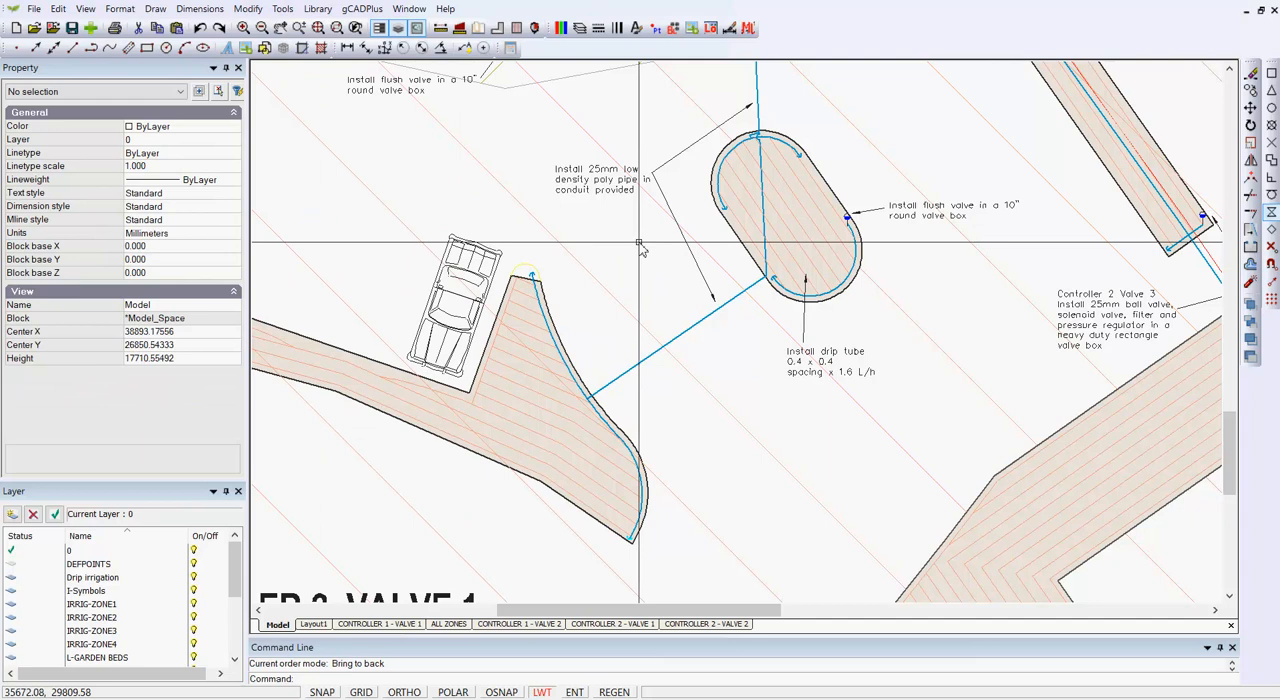
{"action": "scroll", "coordinate": [640, 247], "scroll_direction": "down", "scroll_amount": 3}
{"action": "scroll", "coordinate": [640, 247], "scroll_direction": "down", "scroll_amount": 1}
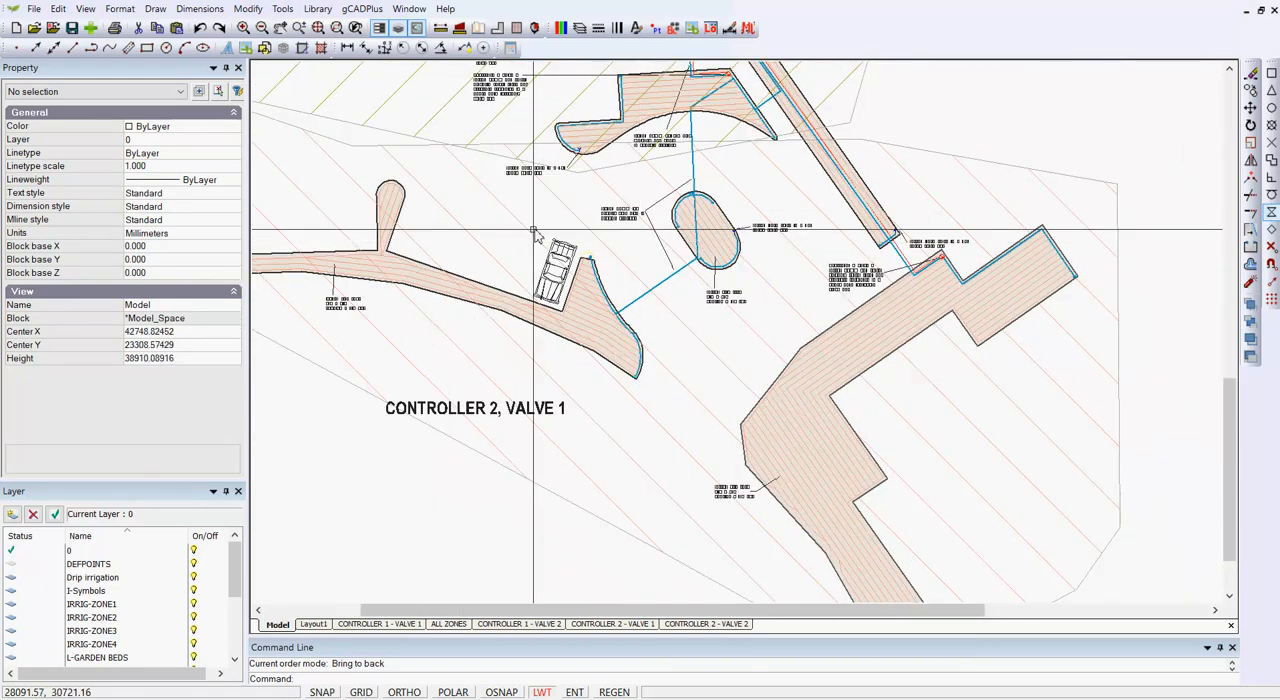
{"action": "mouse_move", "coordinate": [495, 220]}
{"action": "middle_mouse_down"}
{"action": "mouse_move", "coordinate": [534, 213]}
{"action": "mouse_move", "coordinate": [725, 386]}
{"action": "middle_mouse_up"}
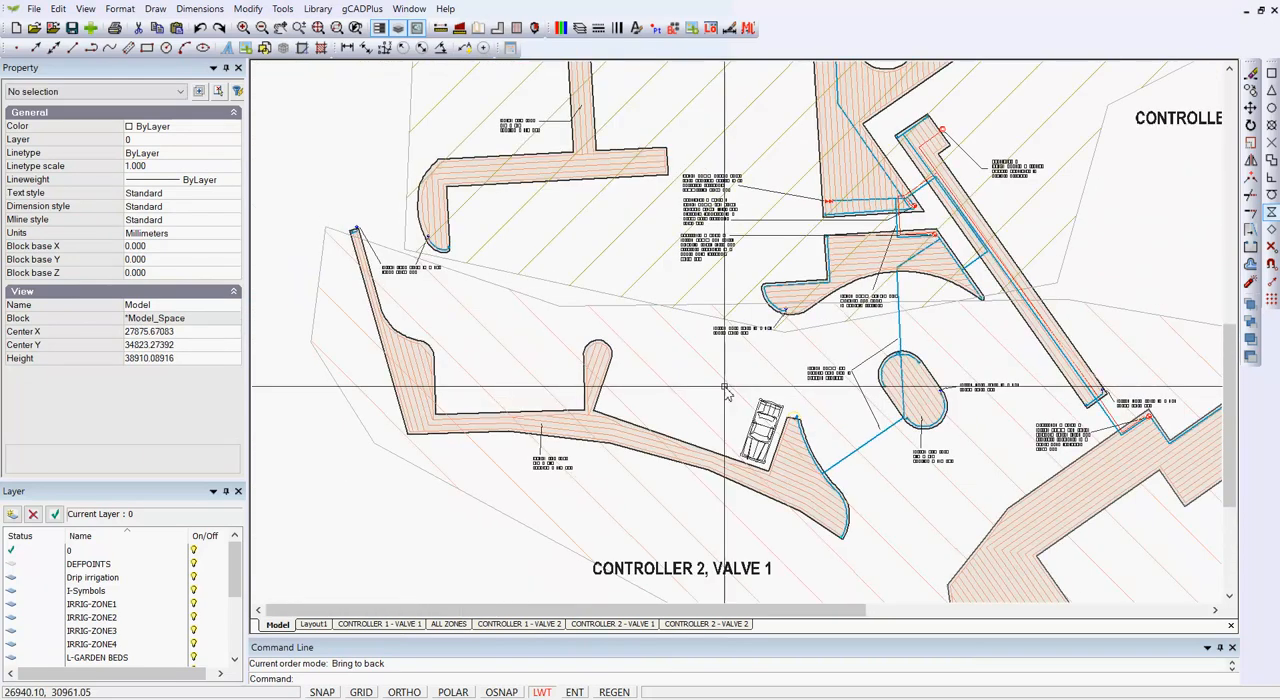
{"action": "scroll", "coordinate": [692, 347], "scroll_direction": "down", "scroll_amount": 3}
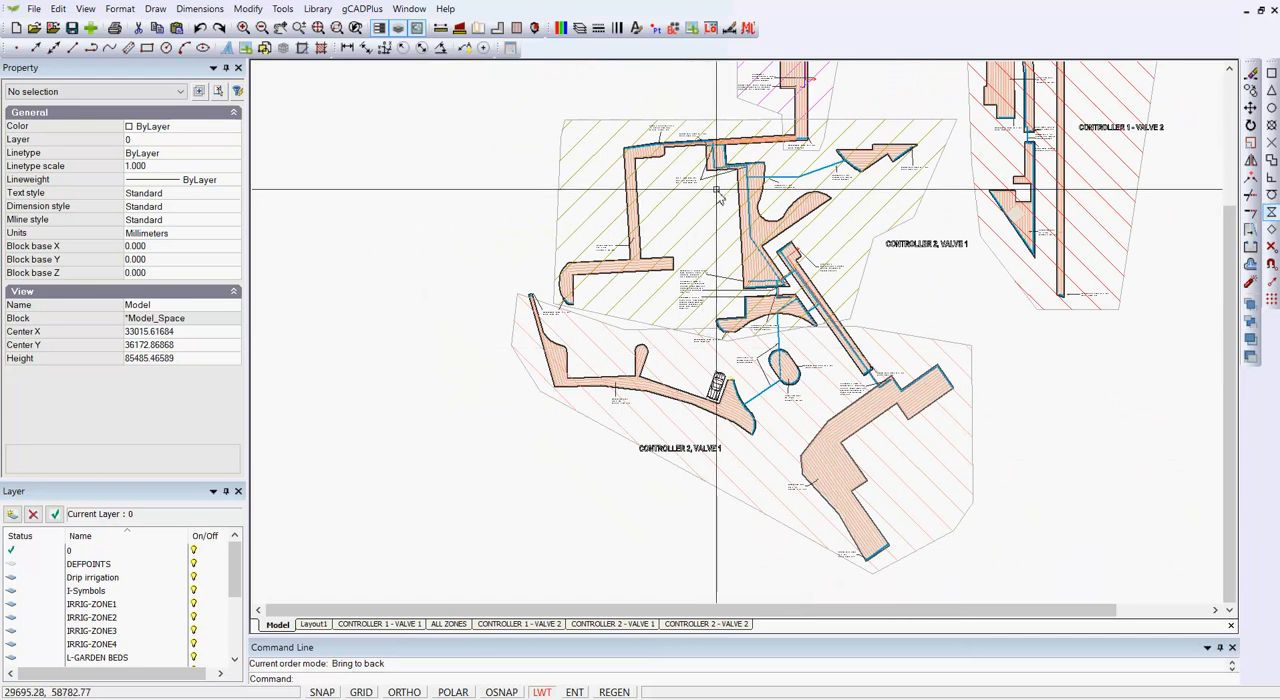
{"action": "scroll", "coordinate": [741, 172], "scroll_direction": "up", "scroll_amount": 5}
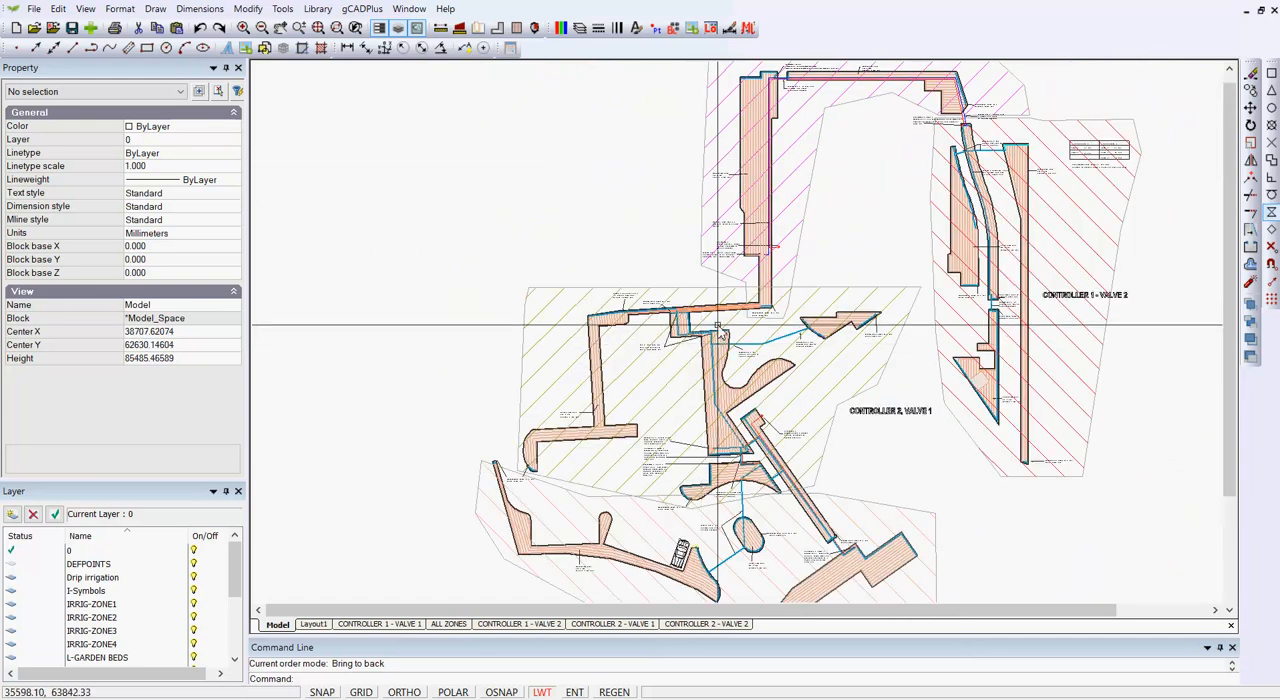
{"action": "scroll", "coordinate": [722, 313], "scroll_direction": "up", "scroll_amount": 1}
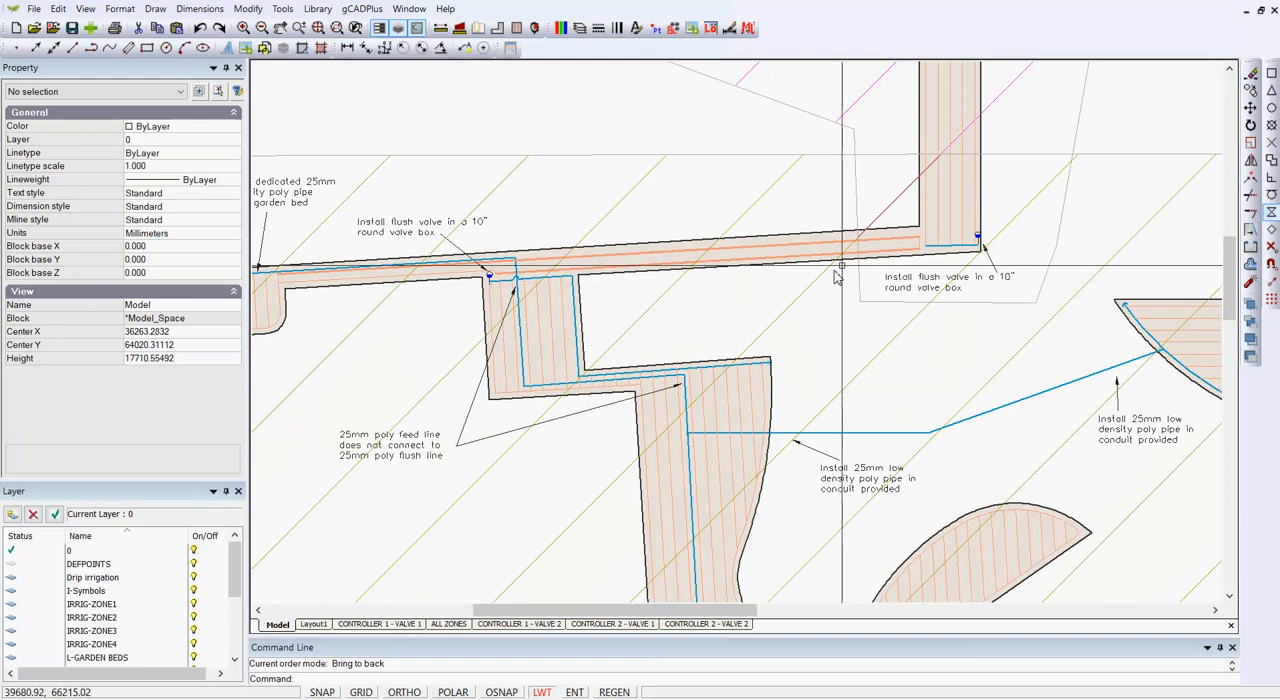
{"action": "scroll", "coordinate": [938, 246], "scroll_direction": "up", "scroll_amount": 3}
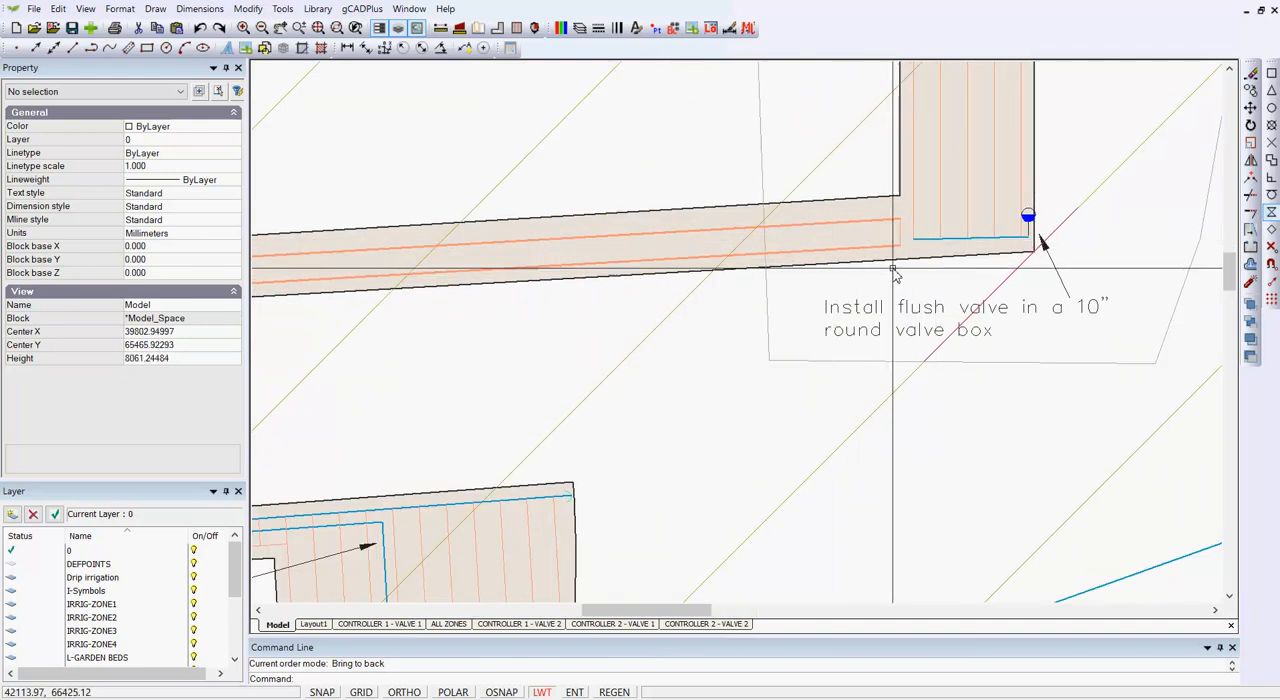
{"action": "left_click", "coordinate": [901, 237]}
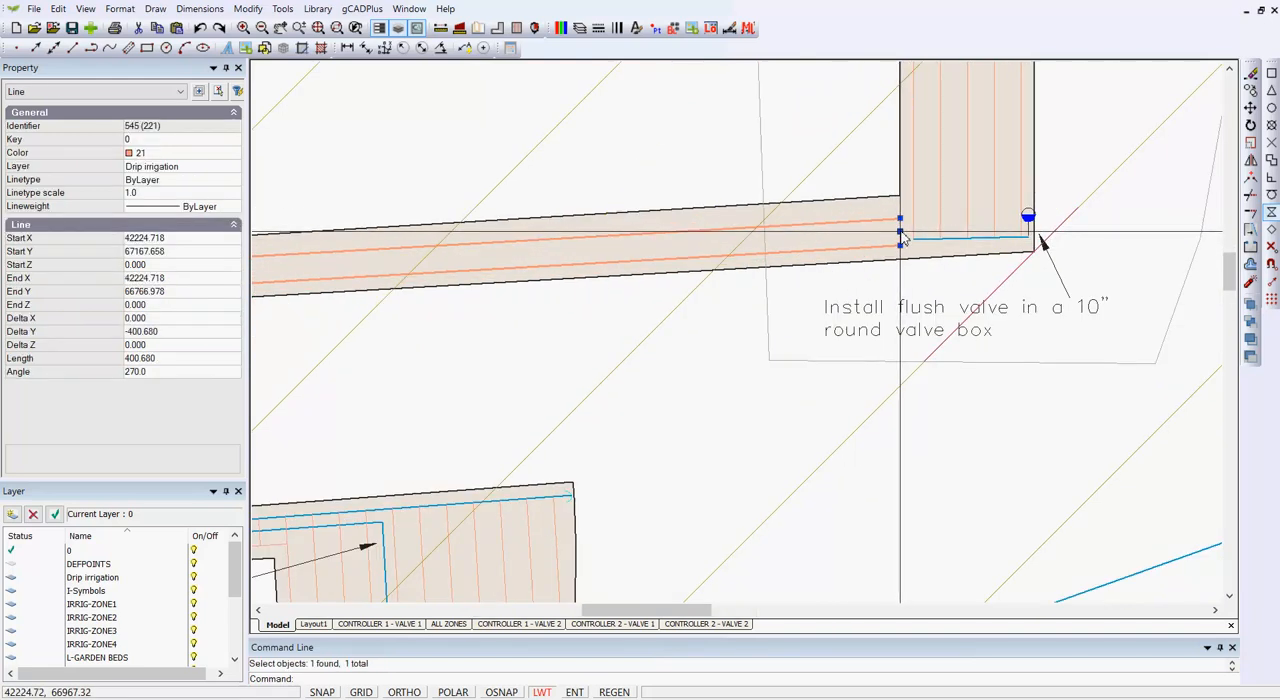
{"action": "key", "text": "Delete"}
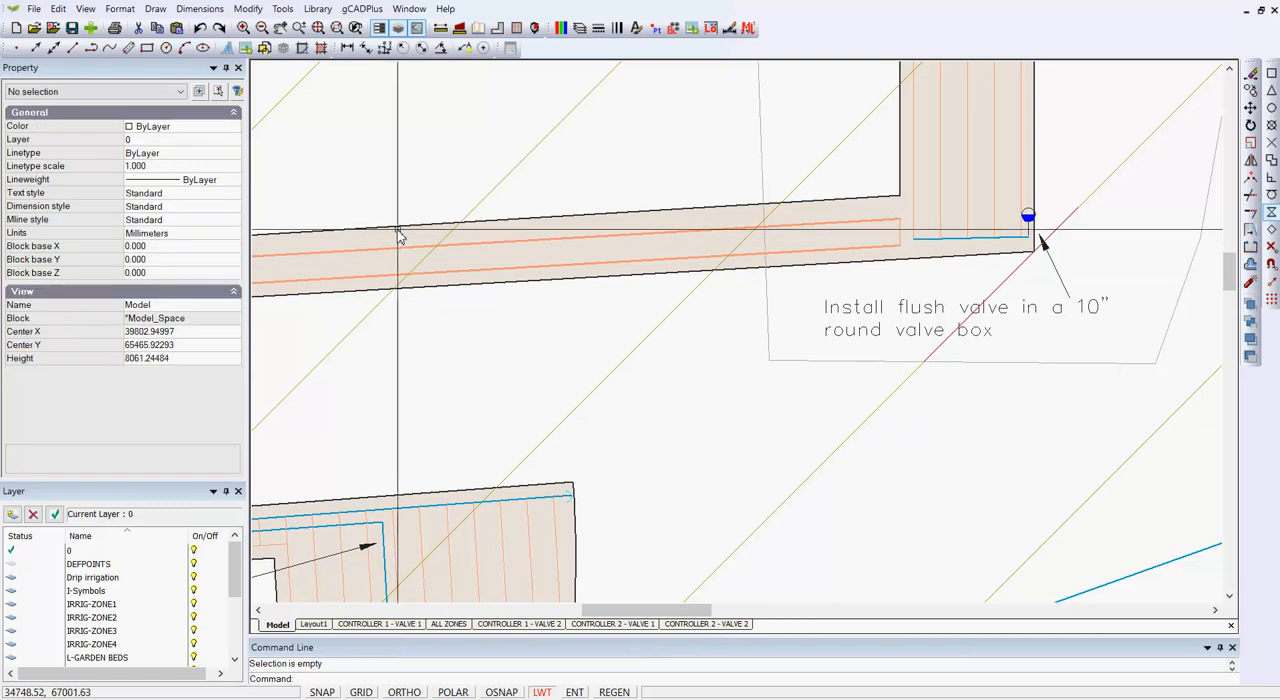
{"action": "left_click", "coordinate": [880, 227]}
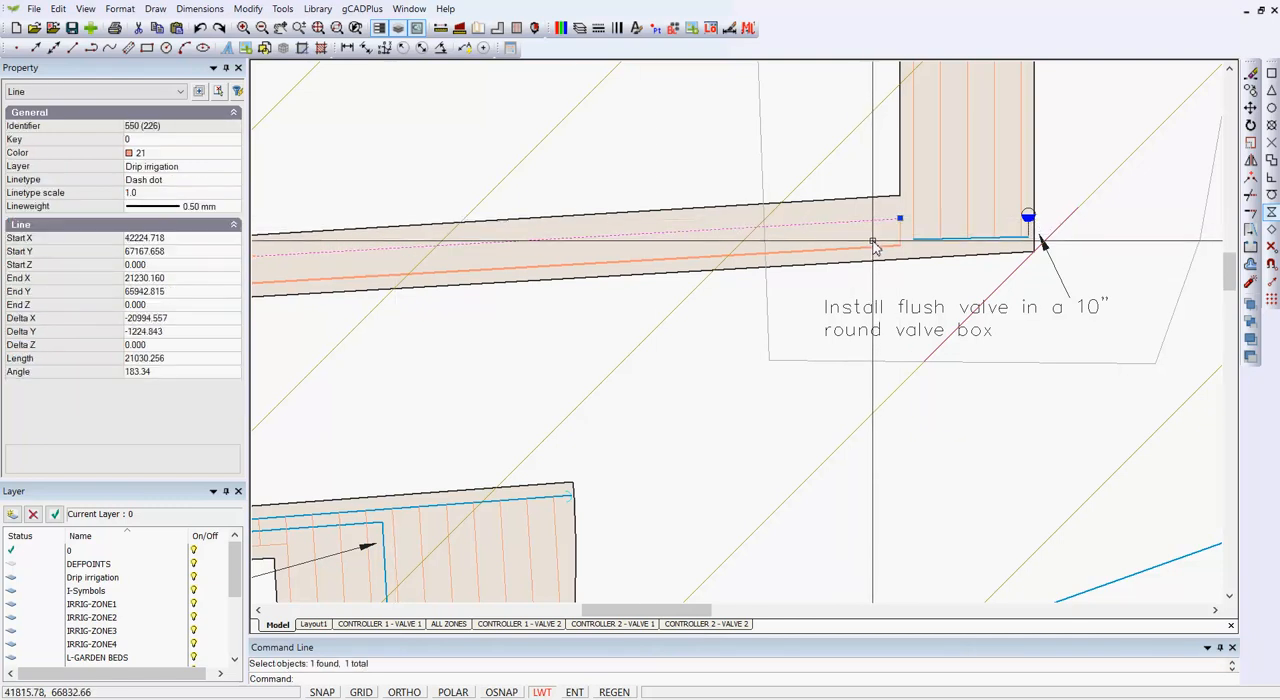
{"action": "key", "text": "Escape"}
{"action": "left_click", "coordinate": [872, 250]}
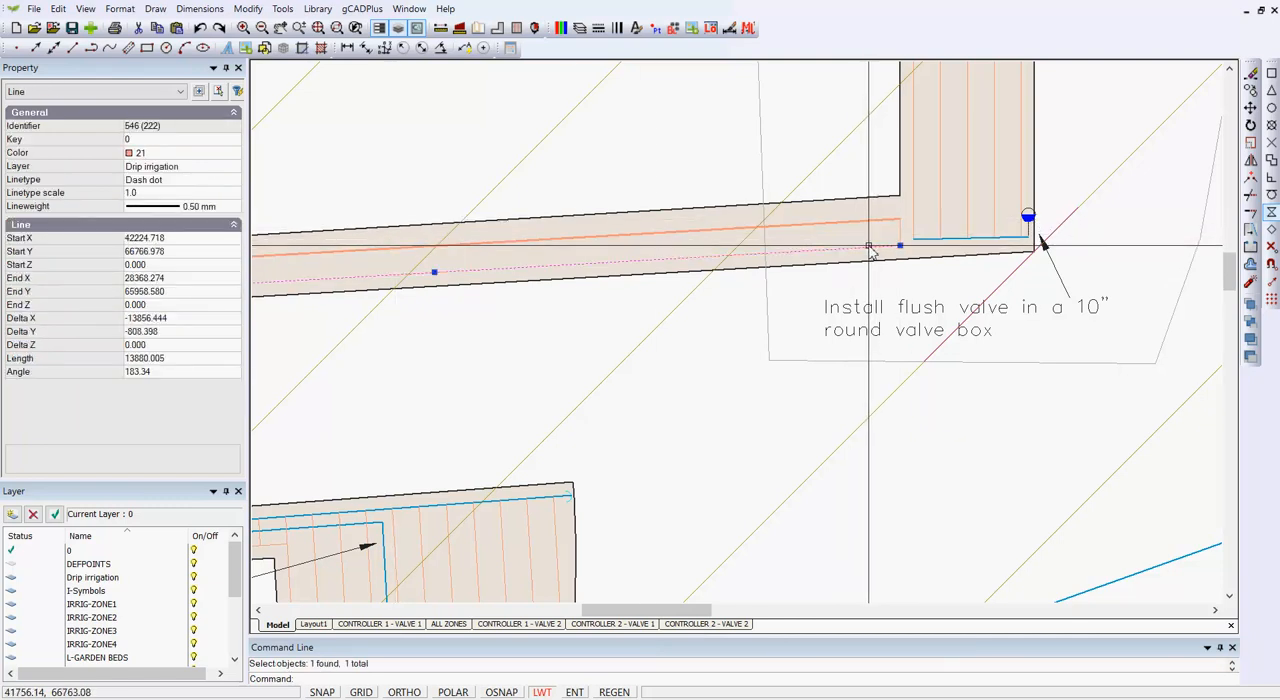
{"action": "key", "text": "Escape"}
Step: Match the heavy drip lines in the narrow connecting bed to a thin drip line in the adjoining vertical bed, and end Match Properties
{"action": "scroll", "coordinate": [845, 290], "scroll_direction": "down", "scroll_amount": 2}
{"action": "scroll", "coordinate": [845, 290], "scroll_direction": "down", "scroll_amount": 2}
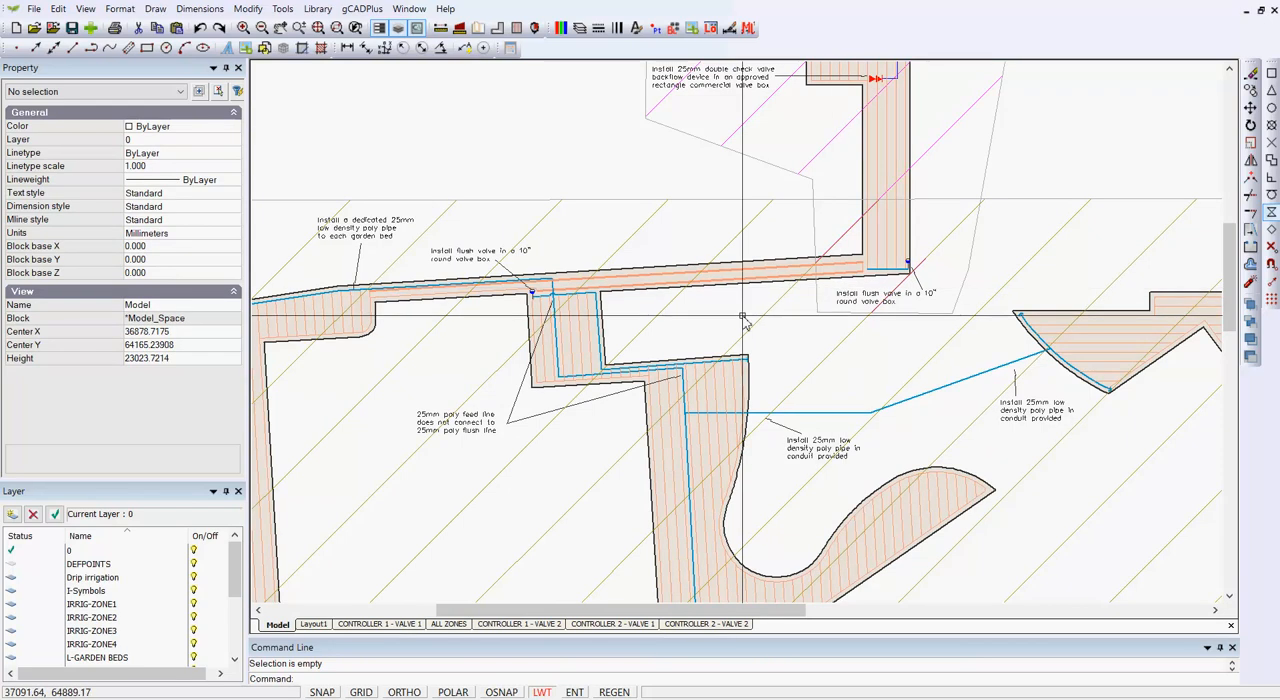
{"action": "right_click", "coordinate": [793, 319]}
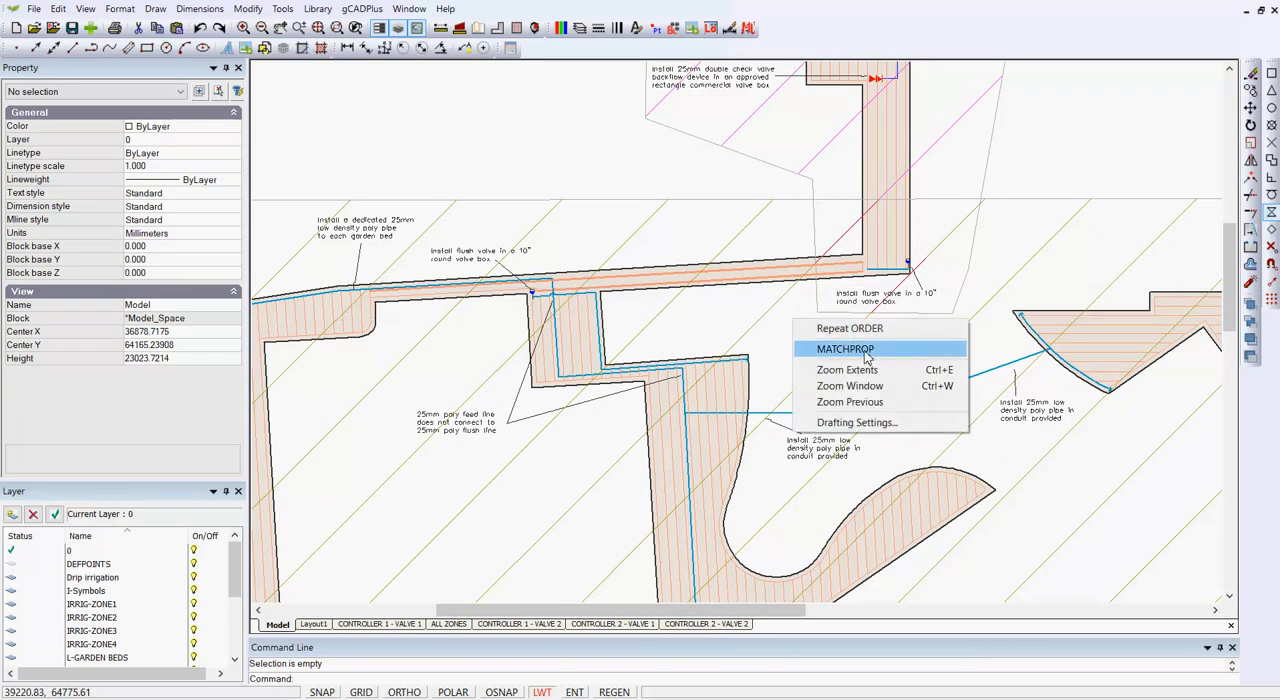
{"action": "left_click", "coordinate": [866, 349]}
{"action": "left_click", "coordinate": [855, 278]}
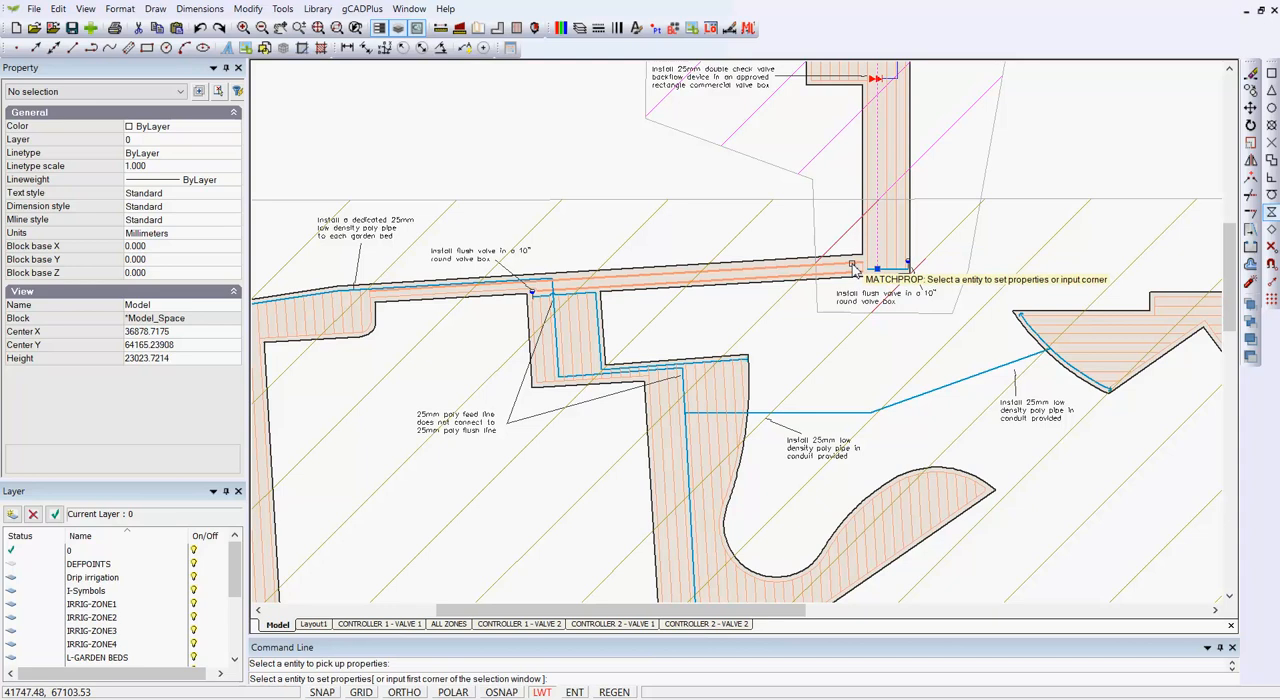
{"action": "scroll", "coordinate": [868, 308], "scroll_direction": "down", "scroll_amount": 5}
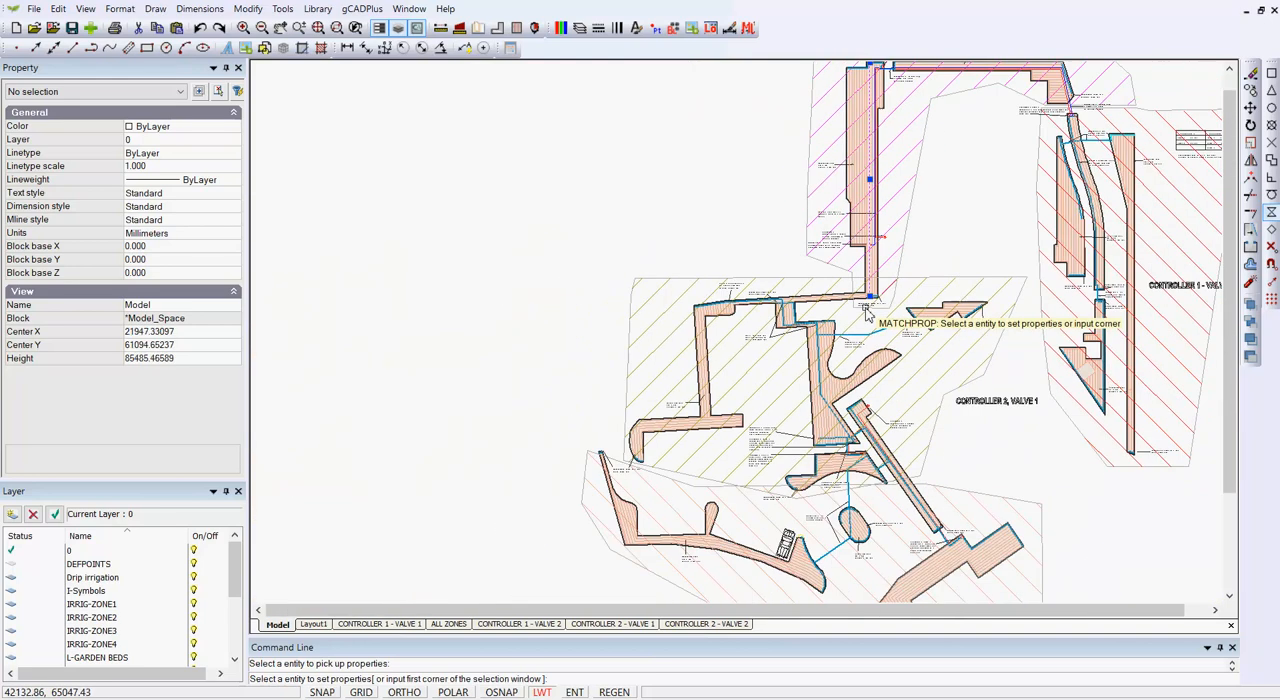
{"action": "scroll", "coordinate": [942, 227], "scroll_direction": "down", "scroll_amount": 1}
{"action": "middle_click_drag", "start_coordinate": [885, 227], "coordinate": [735, 217]}
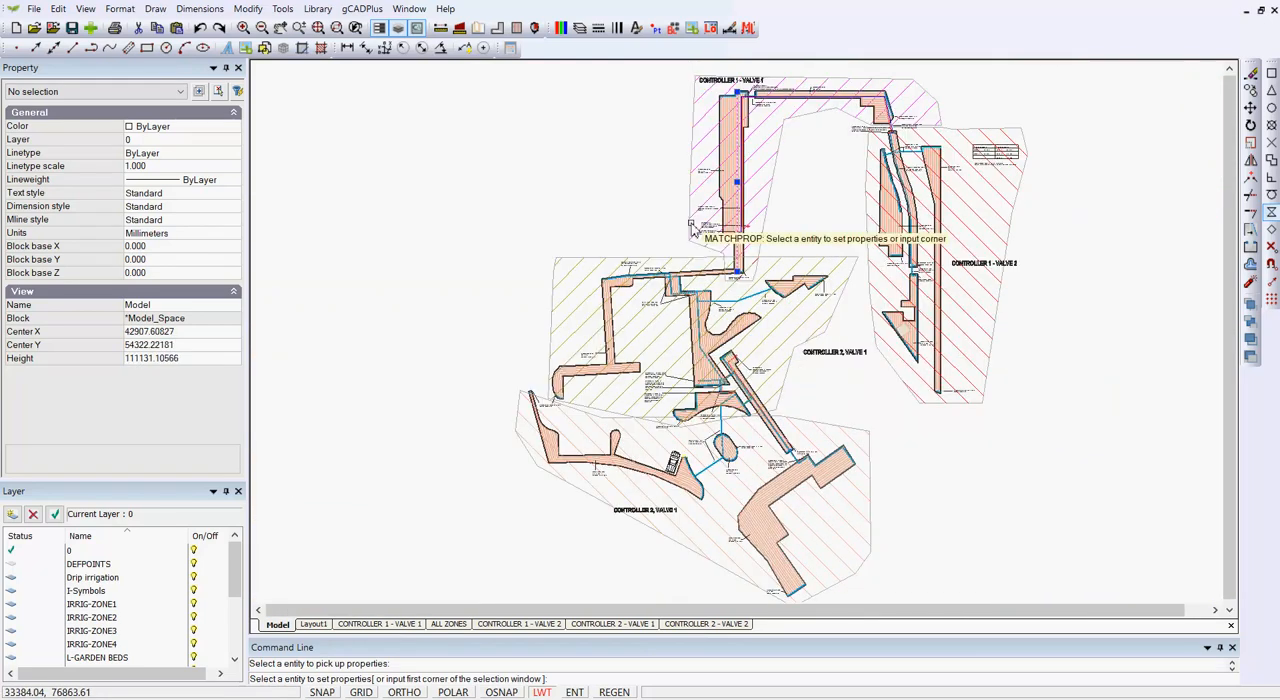
{"action": "scroll", "coordinate": [785, 181], "scroll_direction": "up", "scroll_amount": 3}
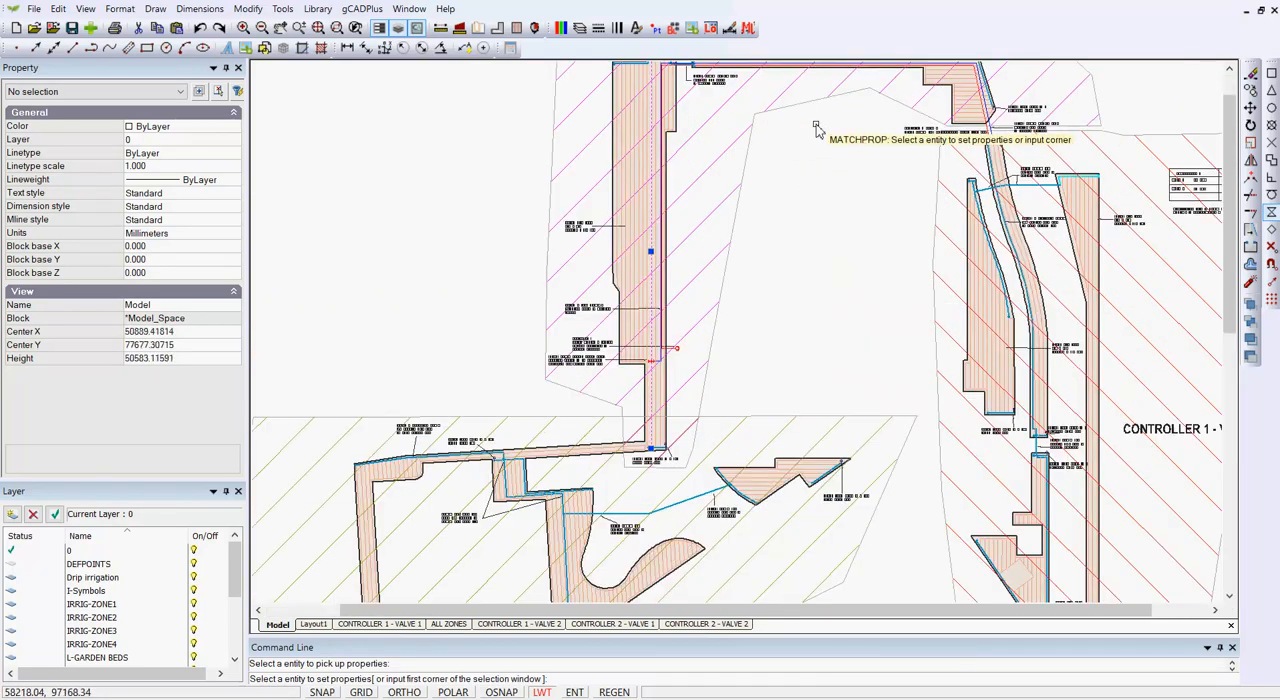
{"action": "key", "text": "Escape"}
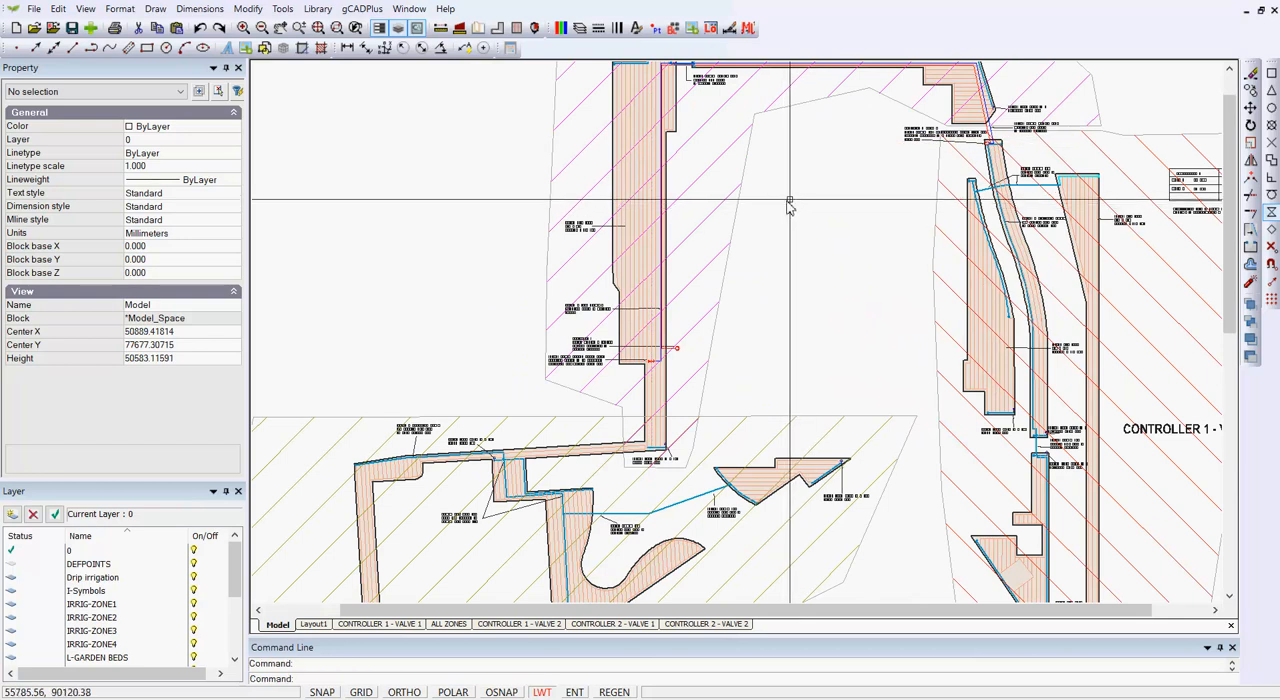
{"action": "scroll", "coordinate": [802, 197], "scroll_direction": "down", "scroll_amount": 1}
{"action": "scroll", "coordinate": [842, 343], "scroll_direction": "down", "scroll_amount": 1}
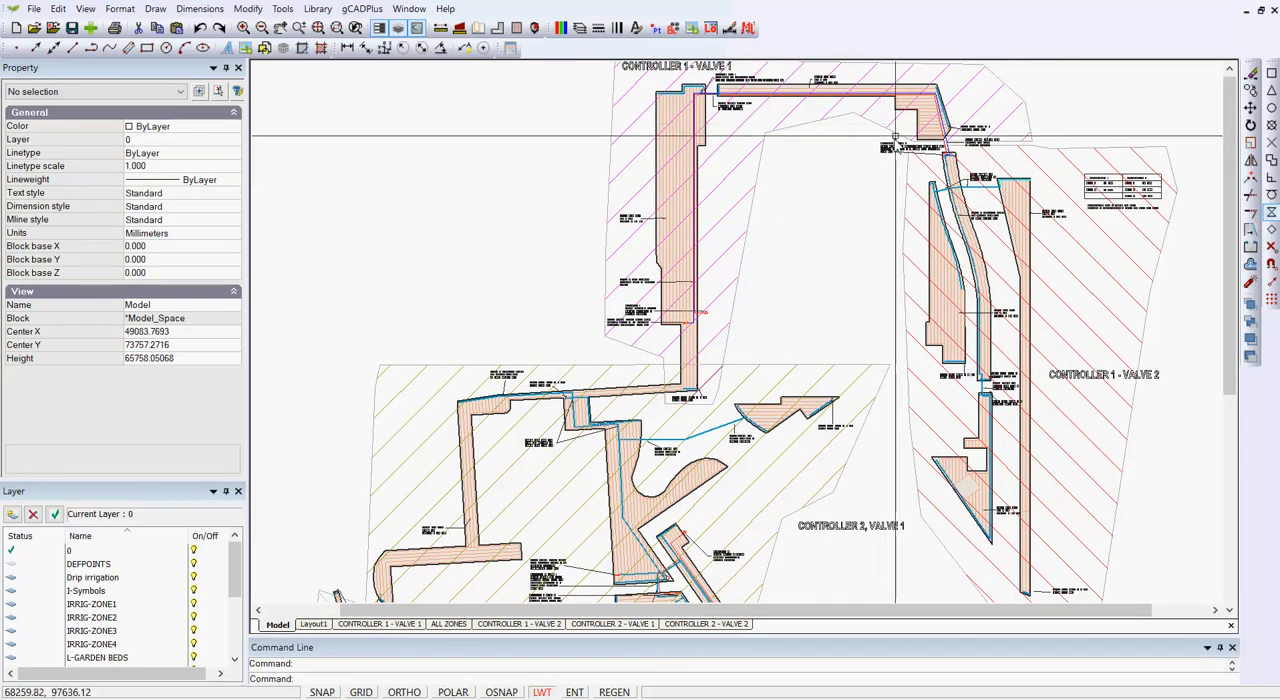
{"action": "middle_click_drag", "start_coordinate": [709, 336], "coordinate": [684, 269]}
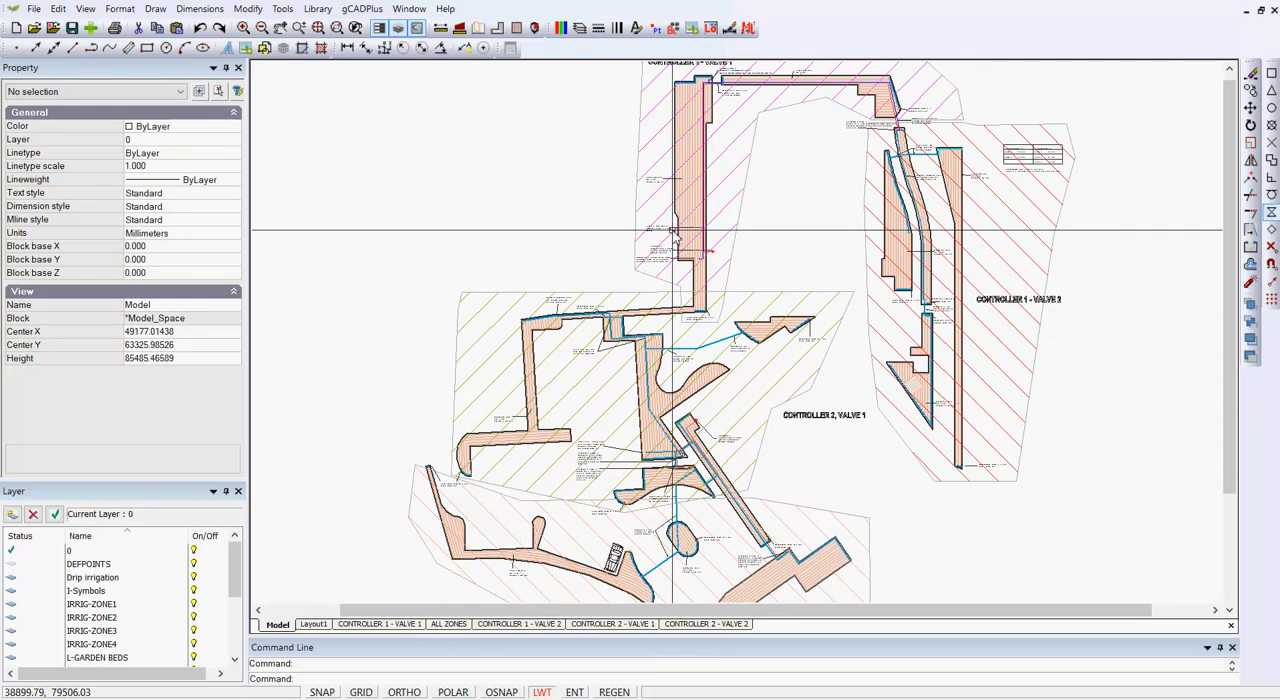
Step: Compare the properties of the outline polyline of the bed beside the car with those of the yellow curve at its tip
{"action": "scroll", "coordinate": [626, 589], "scroll_direction": "up", "scroll_amount": 8}
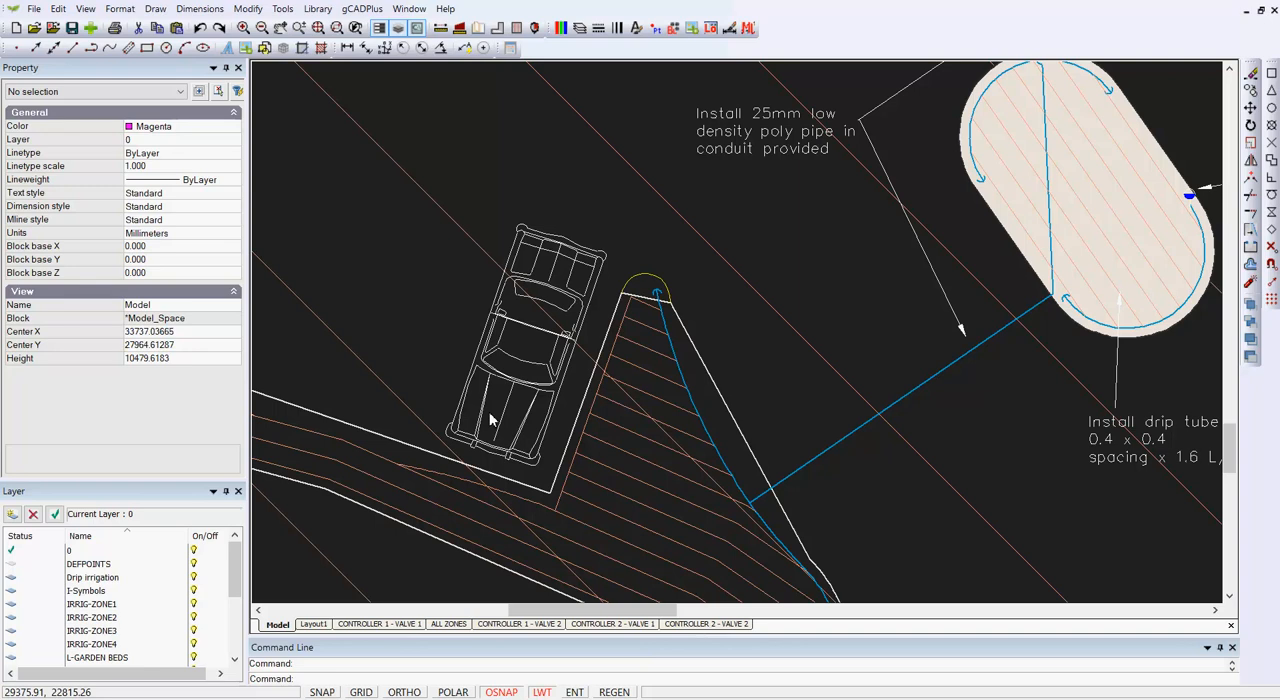
{"action": "scroll", "coordinate": [640, 322], "scroll_direction": "up", "scroll_amount": 5}
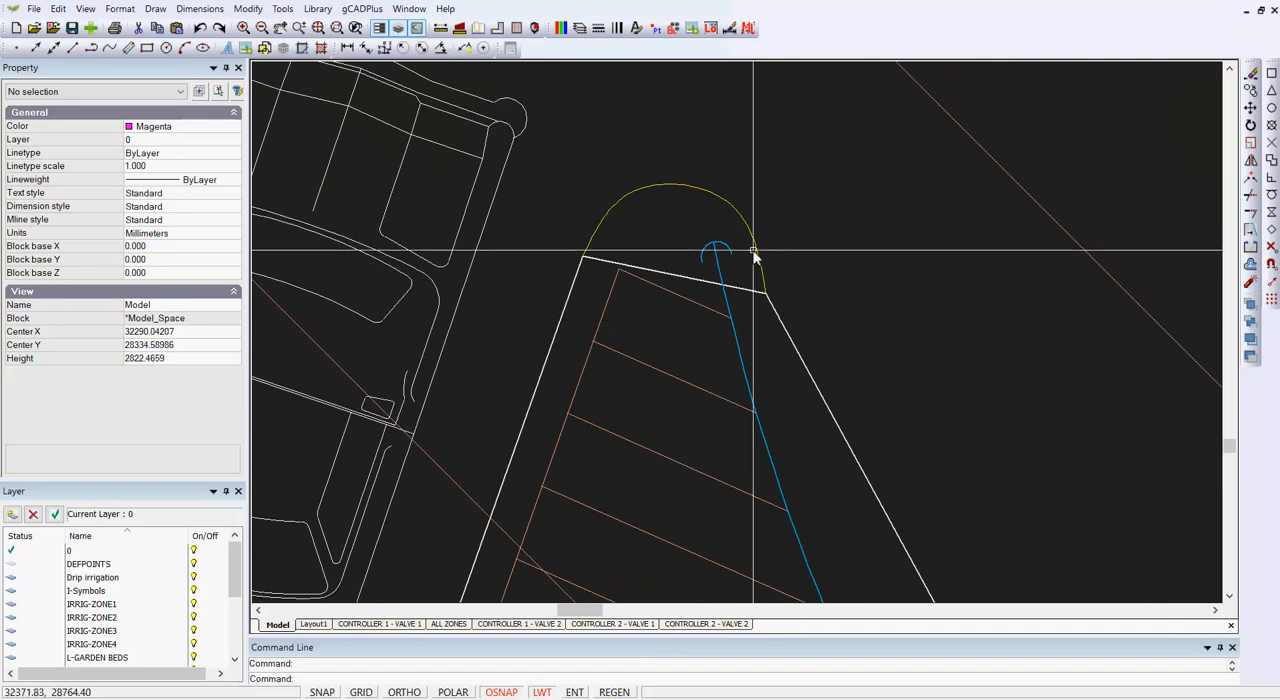
{"action": "left_click", "coordinate": [824, 396]}
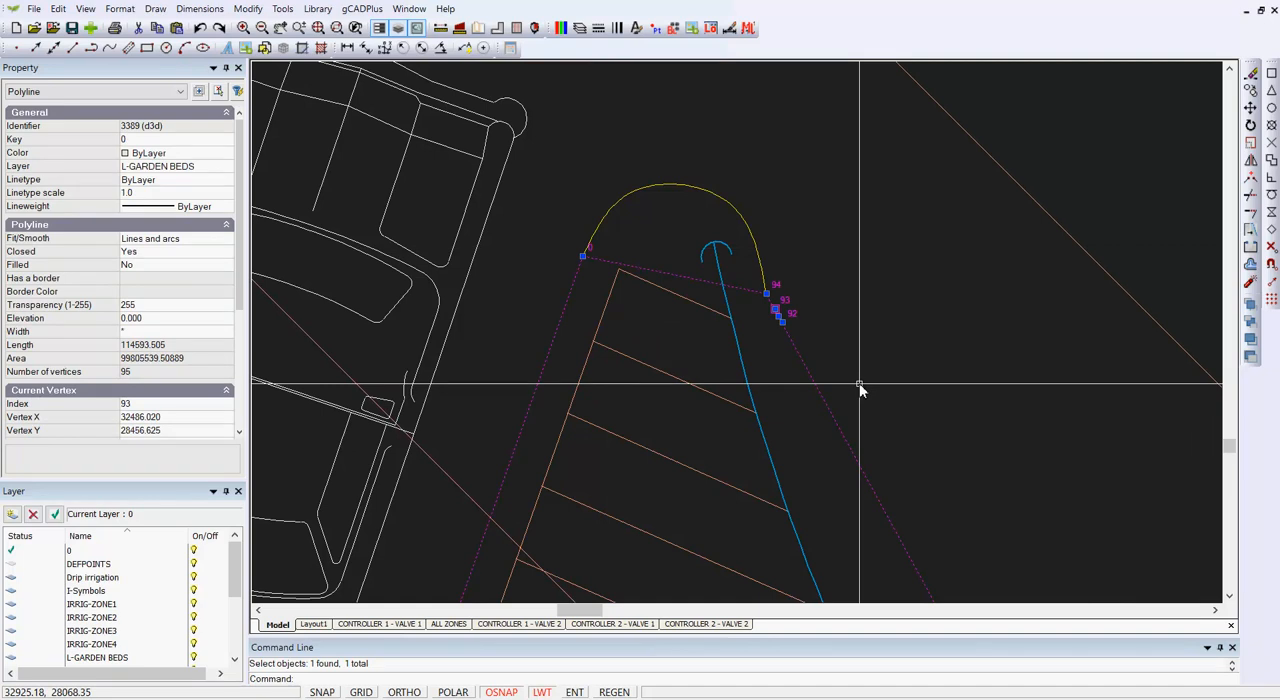
{"action": "key", "text": "Escape"}
{"action": "left_click", "coordinate": [753, 243]}
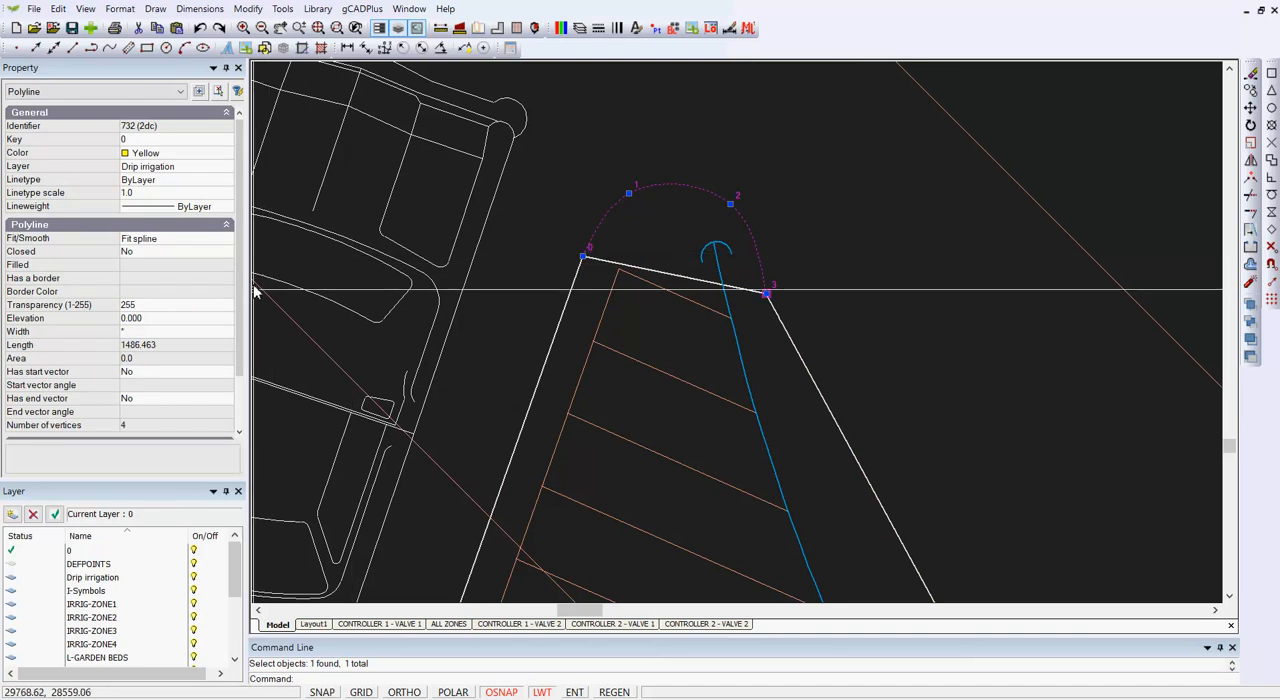
Step: Examine the Fit/Smooth setting of the yellow curve at the bed's tip, and deselect the curve
{"action": "left_click", "coordinate": [171, 242]}
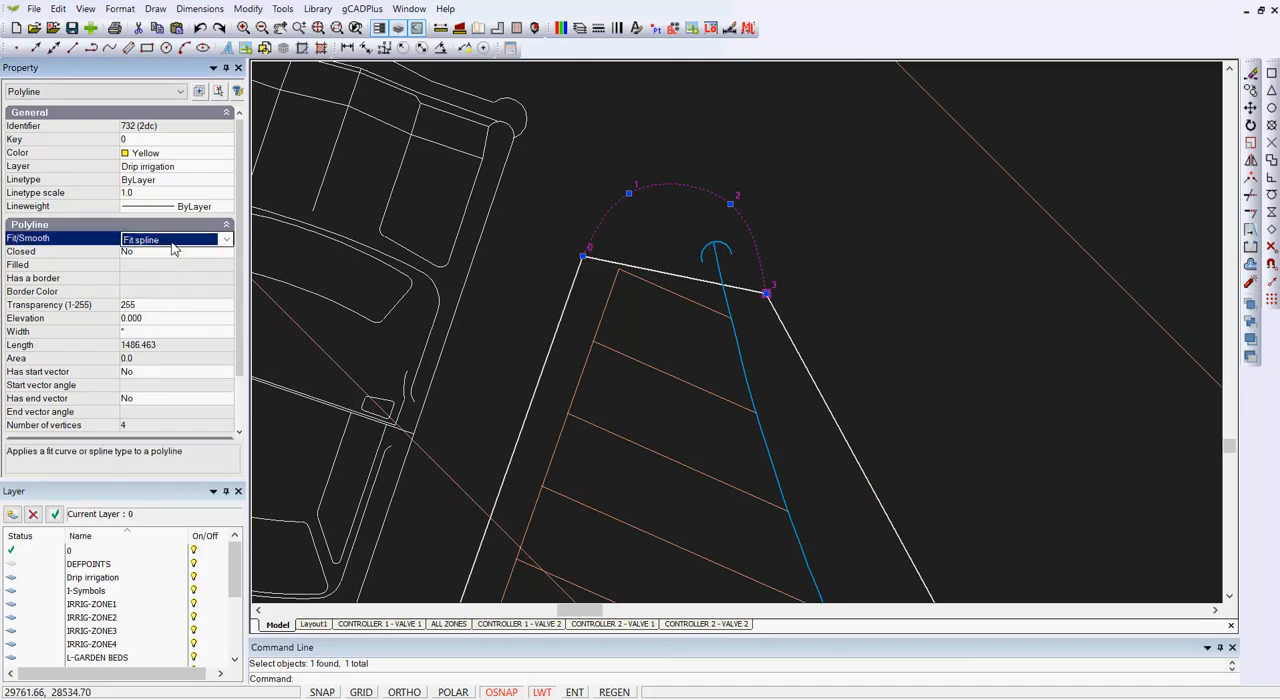
{"action": "key", "text": "Escape"}
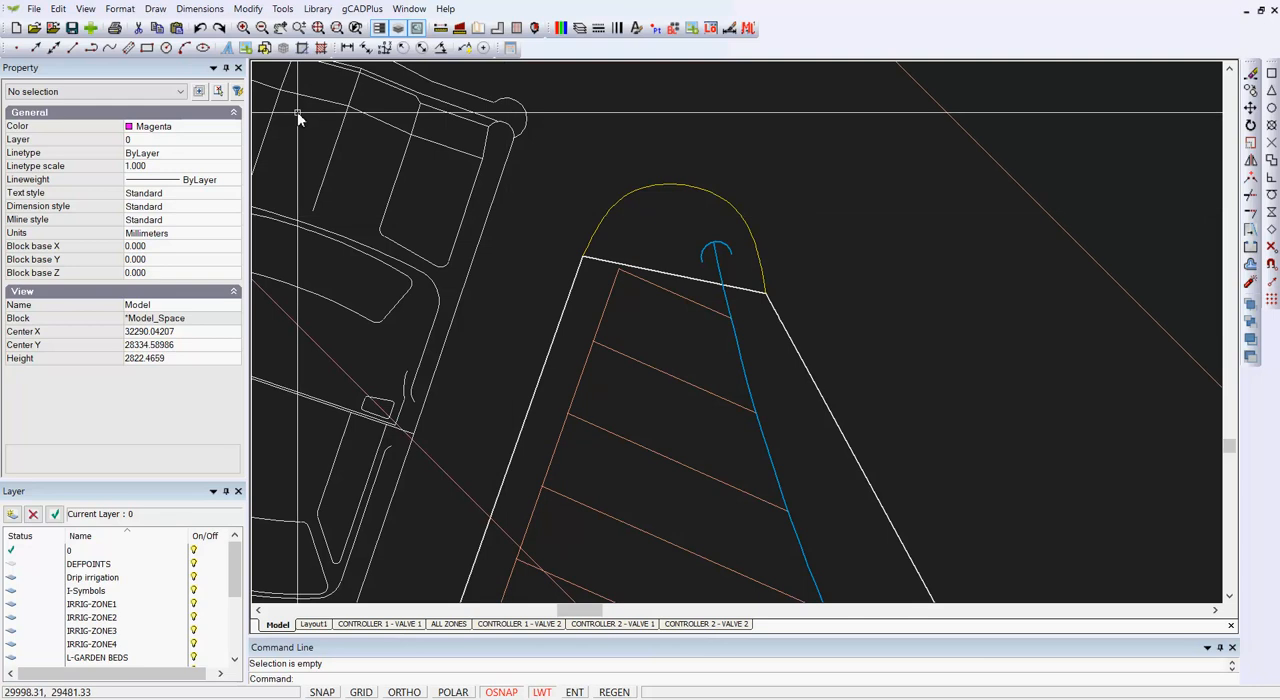
Step: Draw a polyline arc across the bed's tip, from one end of the yellow curve to the other
{"action": "left_click", "coordinate": [159, 12]}
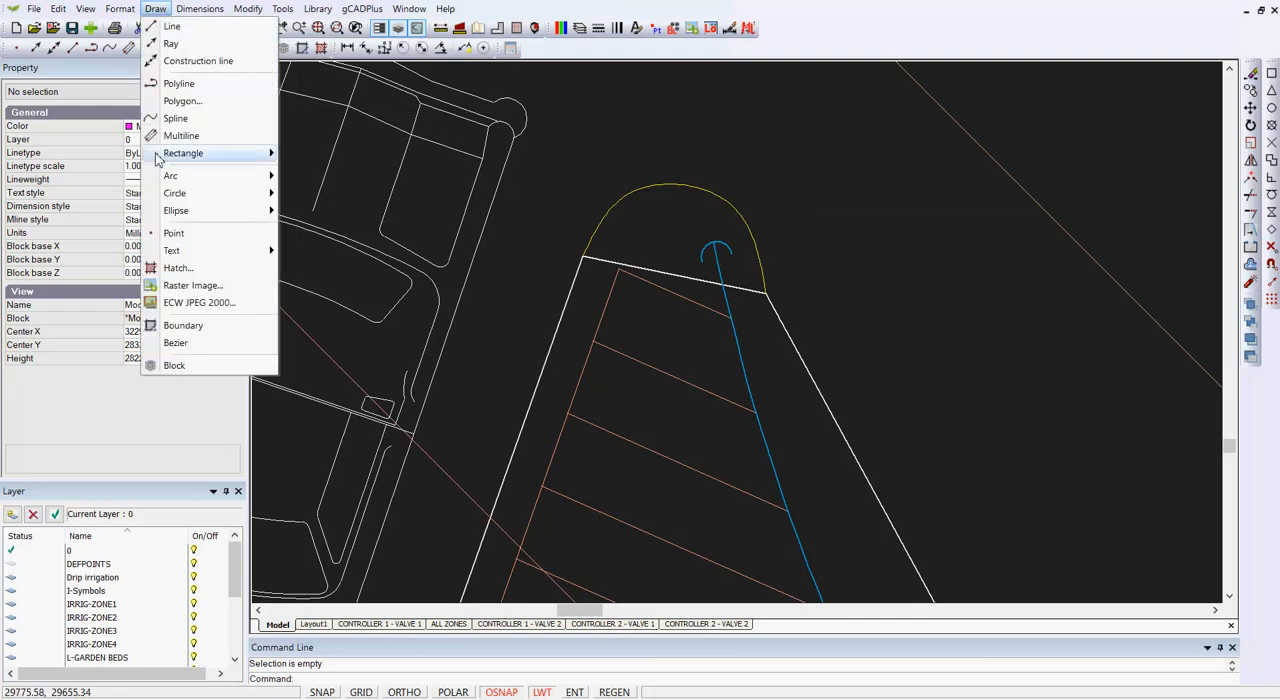
{"action": "left_click", "coordinate": [190, 84]}
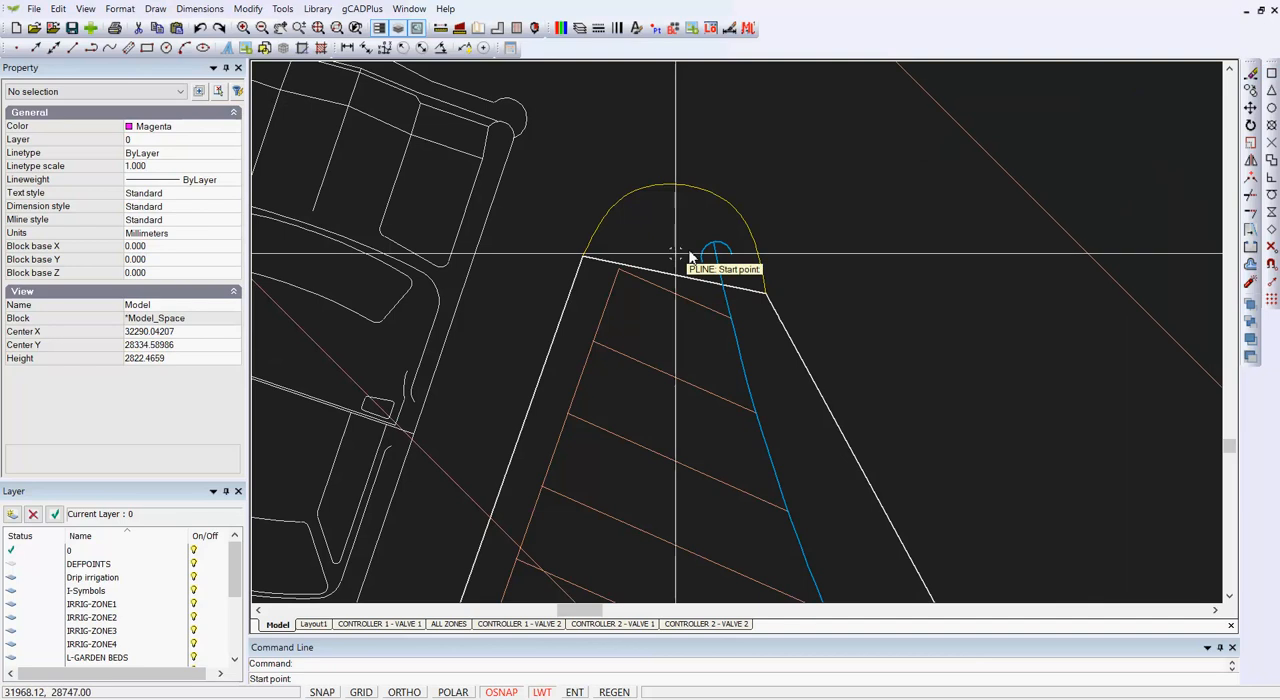
{"action": "left_click", "coordinate": [582, 258]}
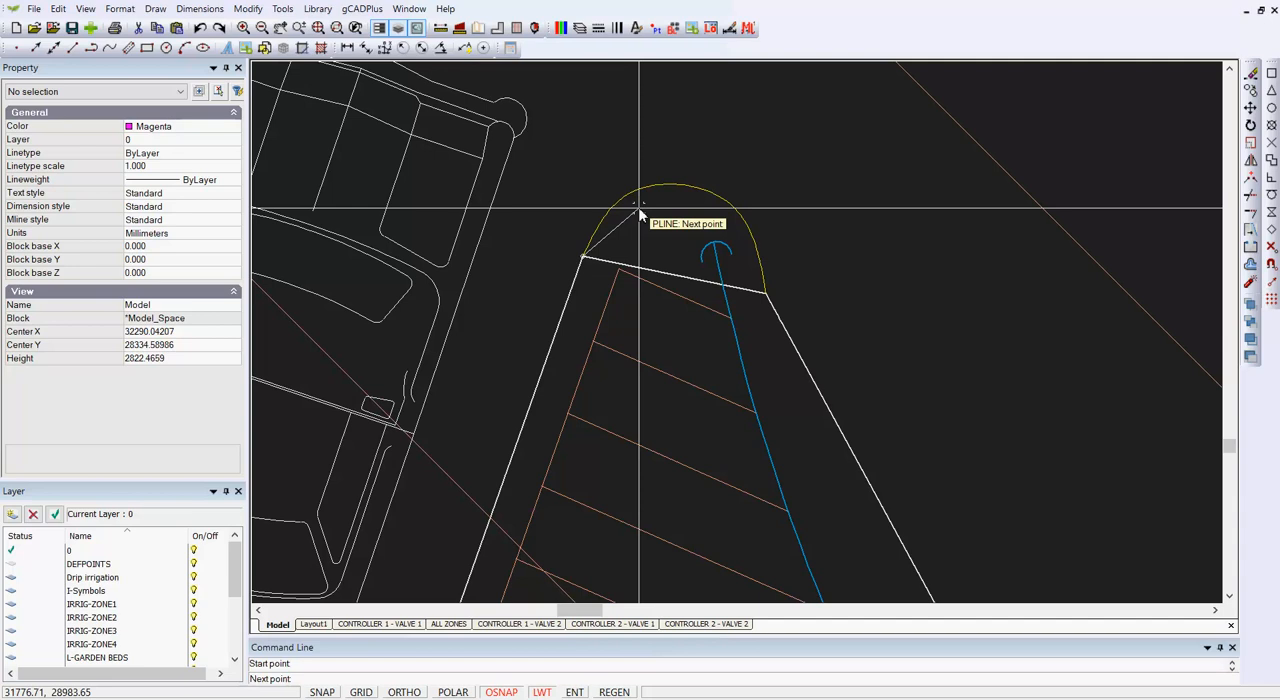
{"action": "right_click", "coordinate": [641, 212]}
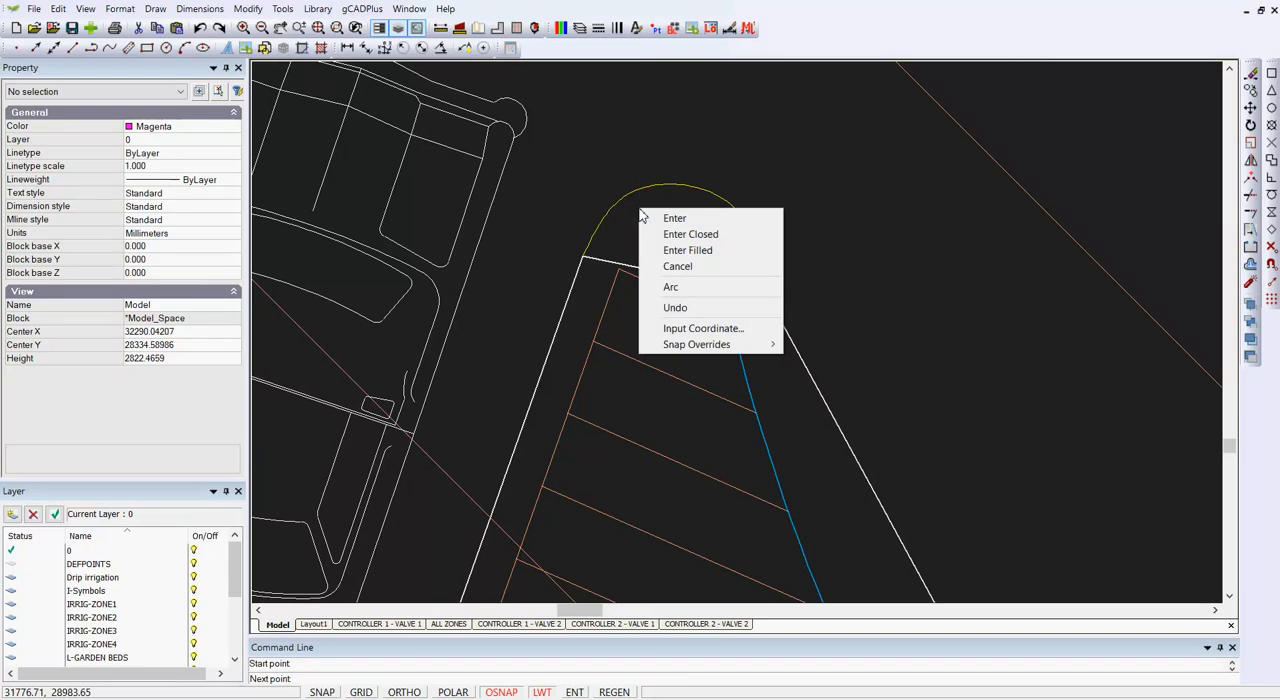
{"action": "left_click", "coordinate": [671, 288]}
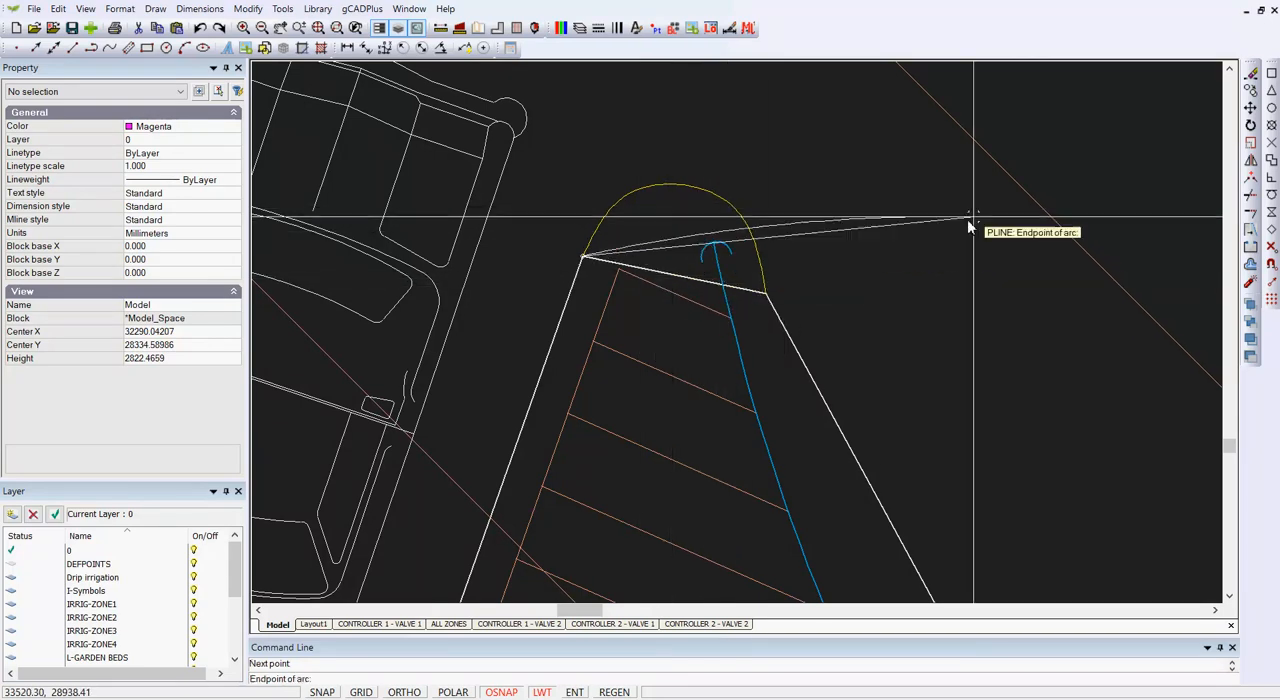
{"action": "left_click", "coordinate": [763, 290]}
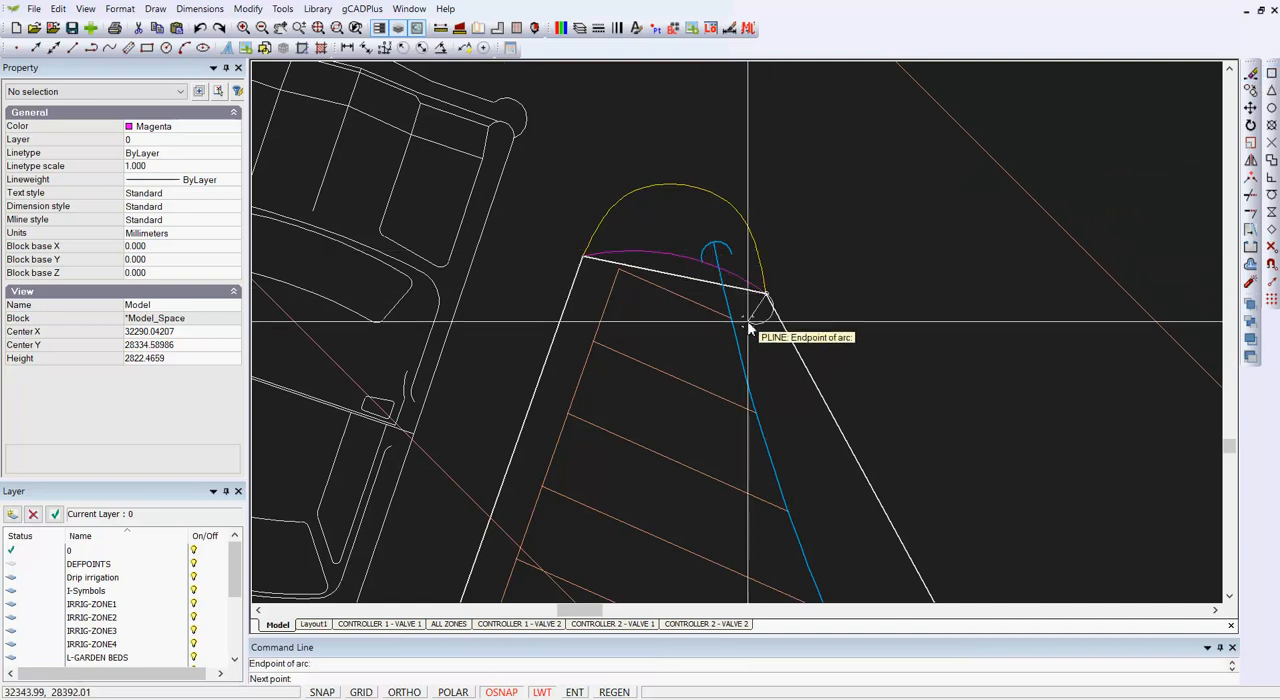
{"action": "right_click", "coordinate": [761, 325]}
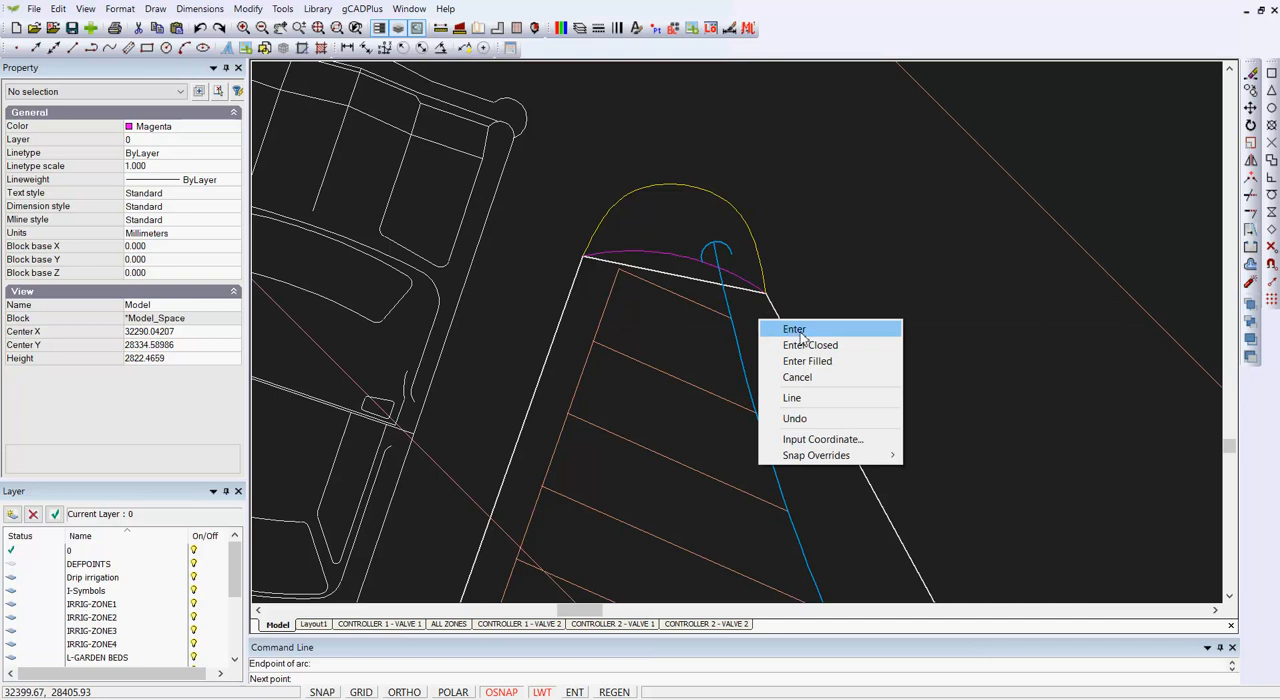
{"action": "left_click", "coordinate": [801, 337]}
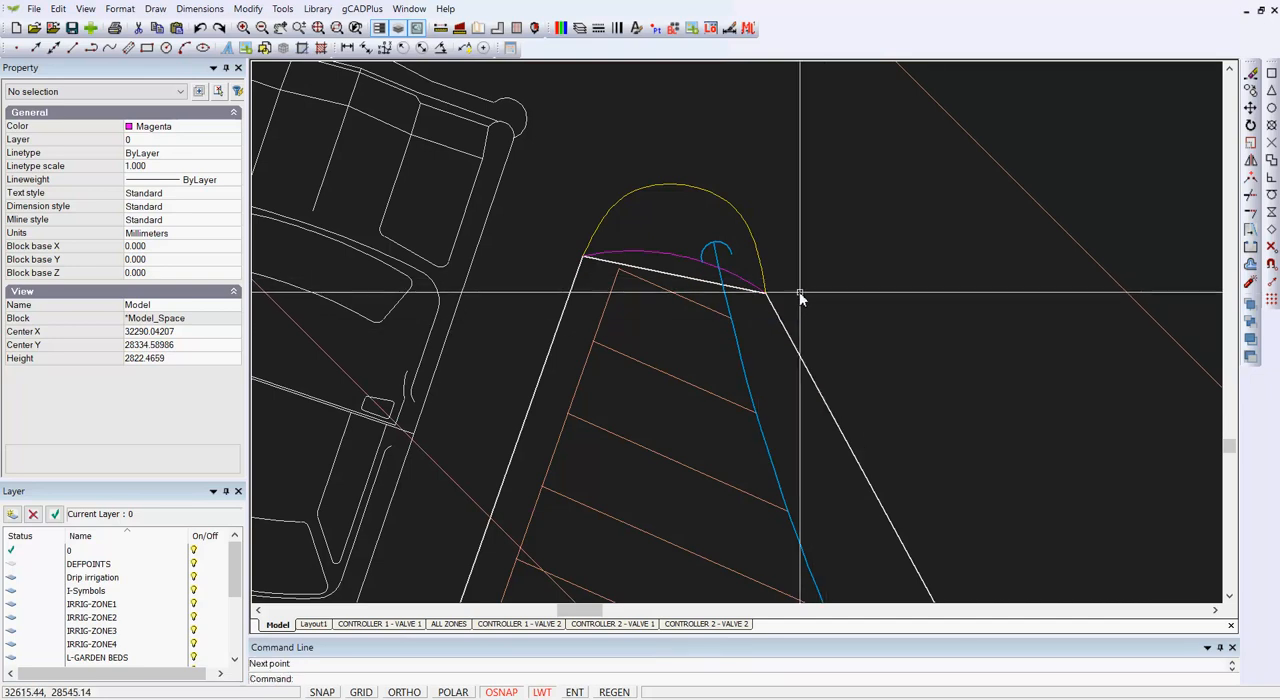
Step: Bulge the magenta arc outward by its midpoint to a length of about 1199, and delete the yellow curve
{"action": "left_click", "coordinate": [677, 257]}
{"action": "left_click", "coordinate": [678, 256]}
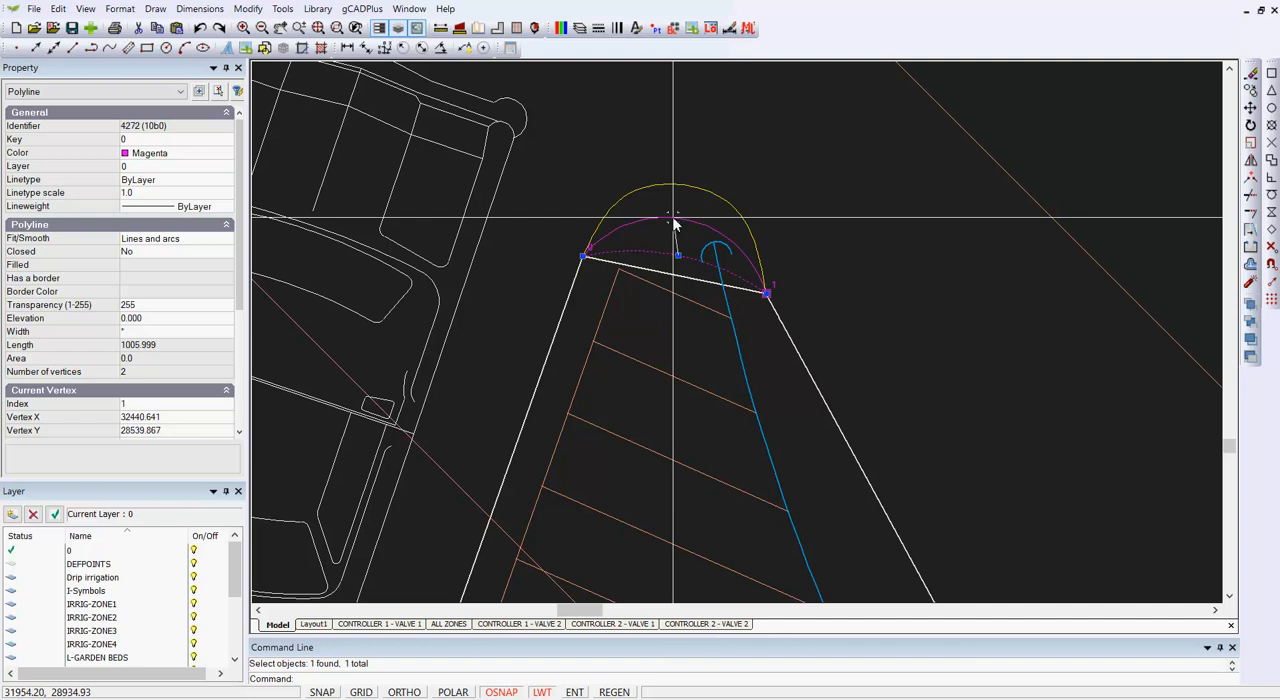
{"action": "key", "text": "Escape"}
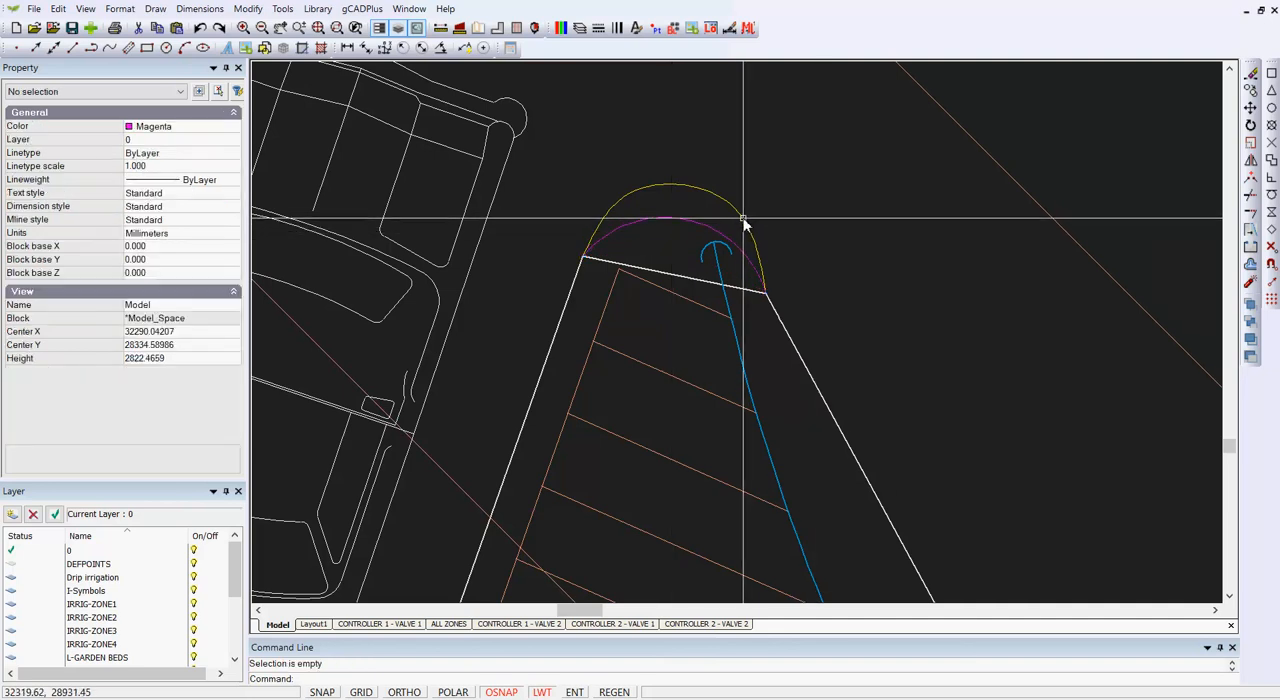
{"action": "left_click", "coordinate": [743, 218]}
{"action": "key", "text": "Escape"}
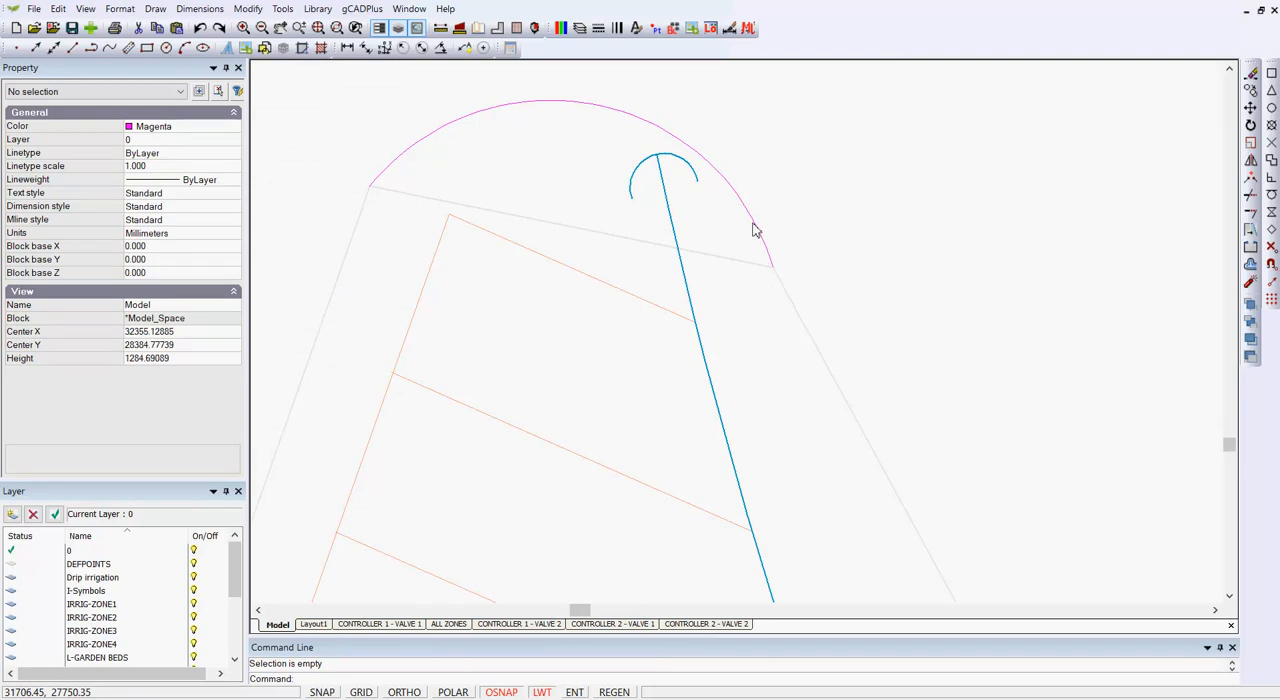
Step: Select the garden bed outline for vertex editing and enable the Nearest object snap
{"action": "left_click", "coordinate": [810, 338]}
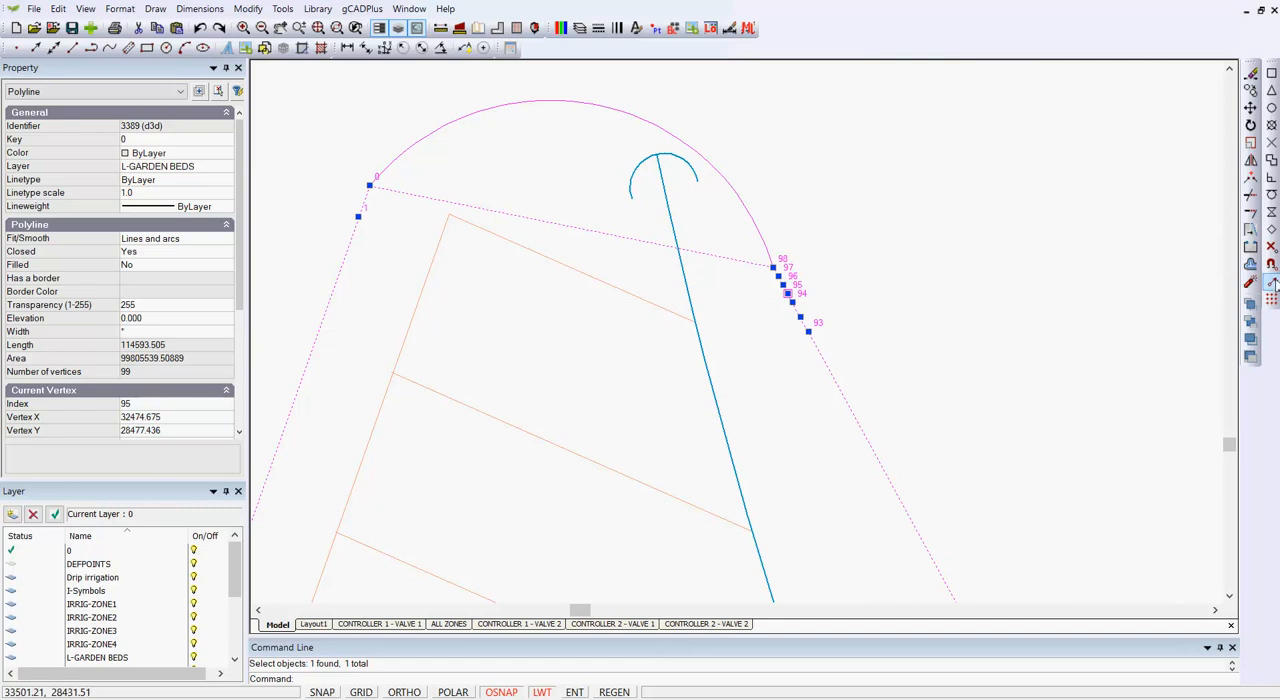
{"action": "left_click", "coordinate": [1271, 266]}
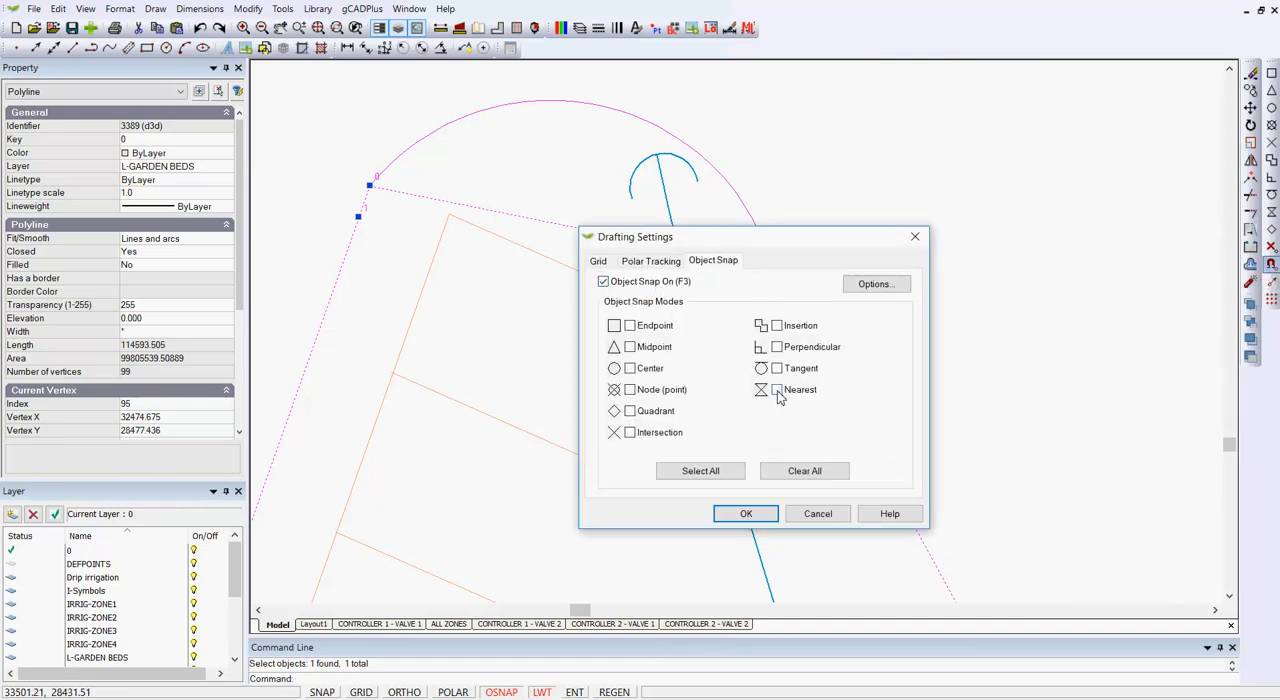
{"action": "left_click", "coordinate": [746, 513]}
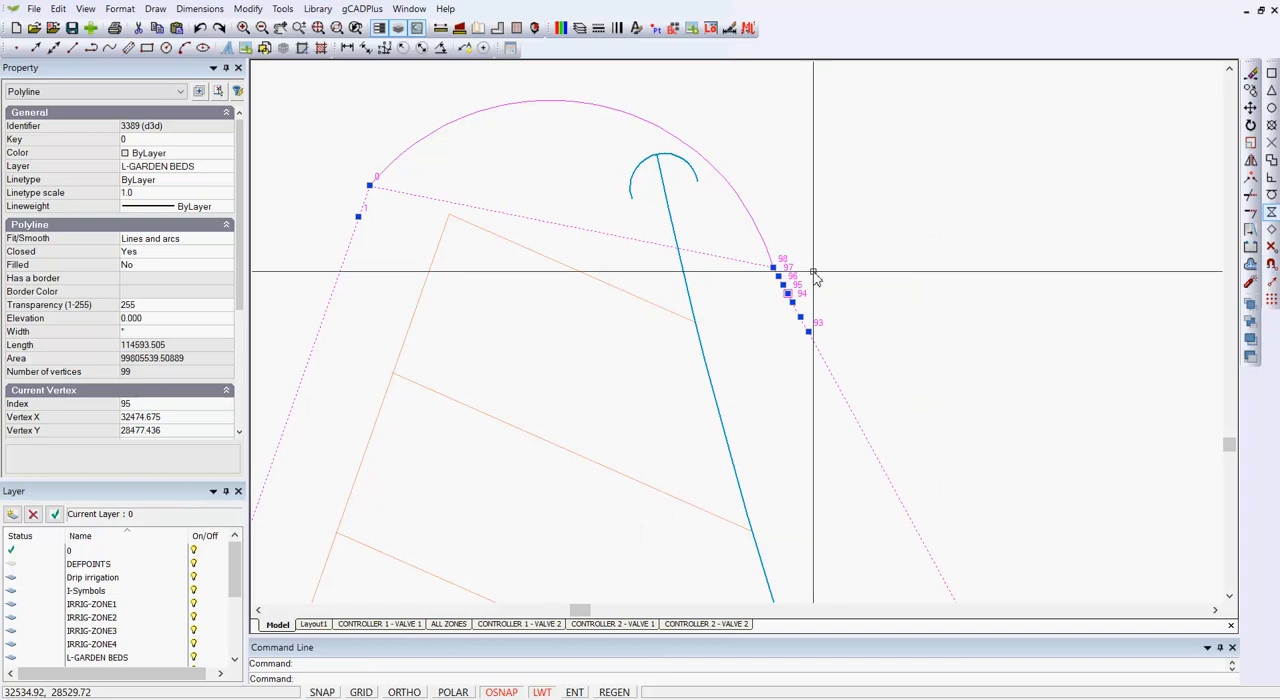
Step: Move the outline's vertices 98 and 97 onto the magenta arc, following on from vertex 0
{"action": "left_click", "coordinate": [774, 268]}
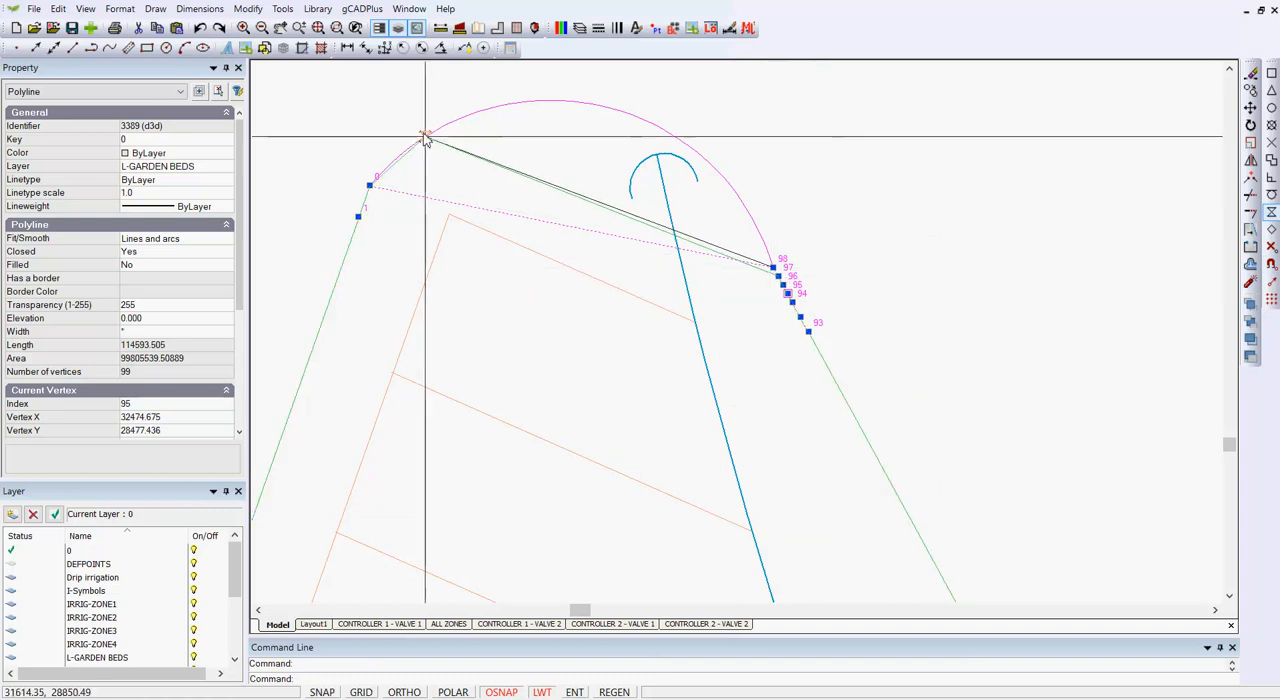
{"action": "left_click", "coordinate": [418, 141]}
{"action": "left_click", "coordinate": [779, 275]}
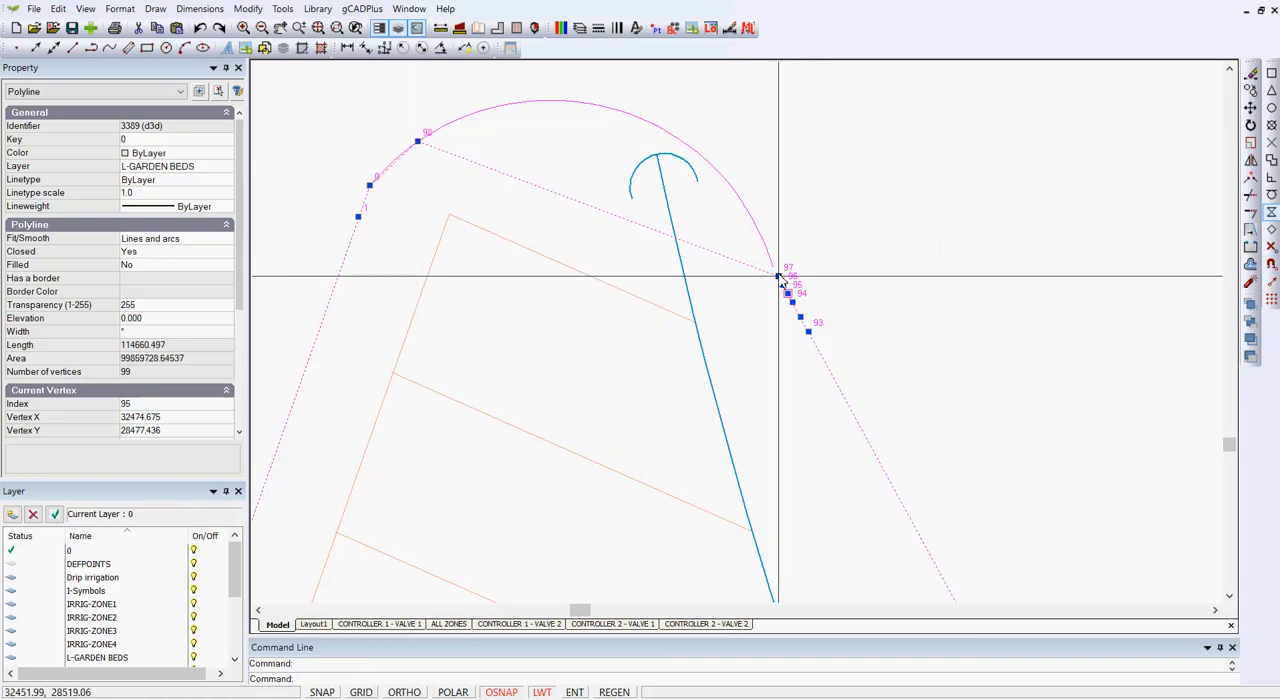
{"action": "left_click", "coordinate": [485, 108]}
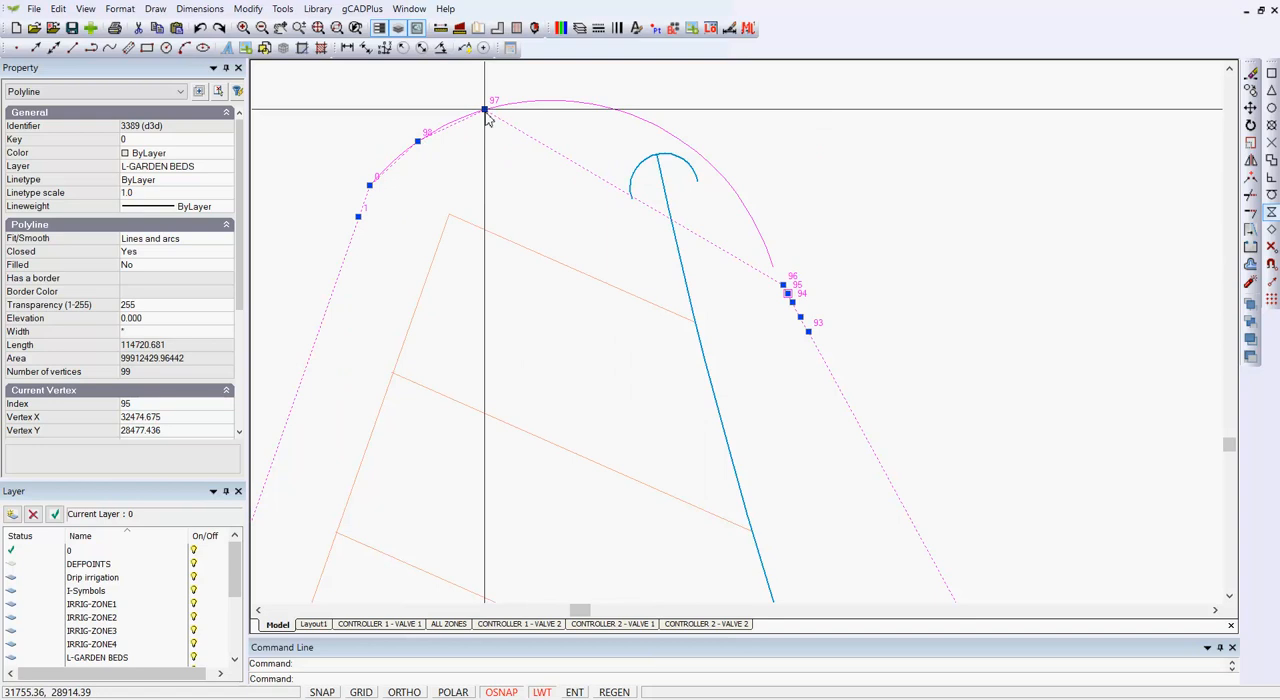
Step: Move the outline's vertices 95 and 96 onto the crown of the magenta arc
{"action": "left_click", "coordinate": [787, 293]}
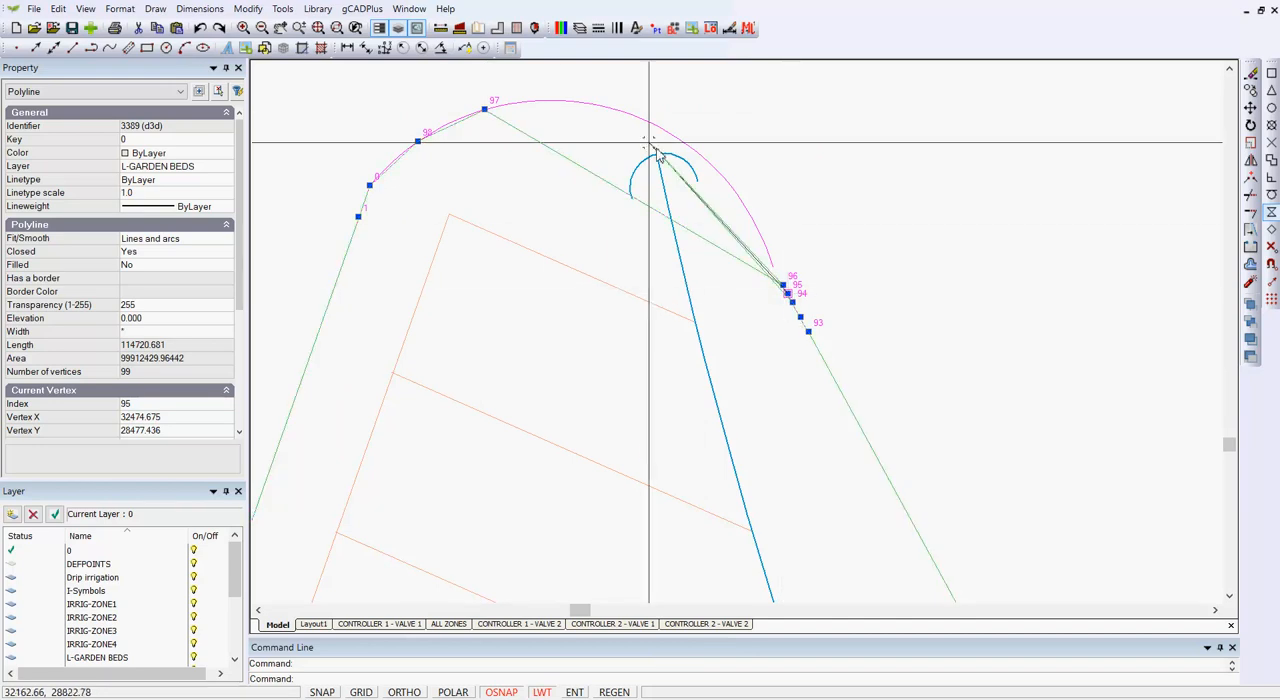
{"action": "left_click", "coordinate": [587, 103]}
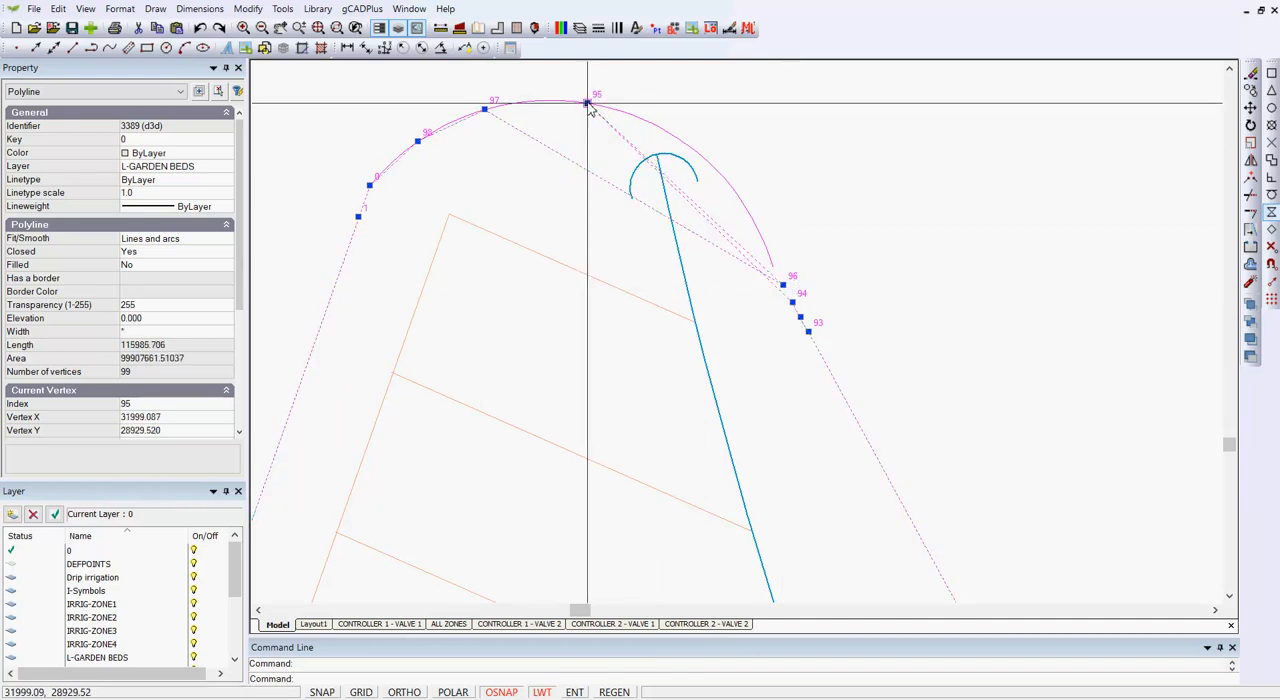
{"action": "left_click", "coordinate": [783, 286]}
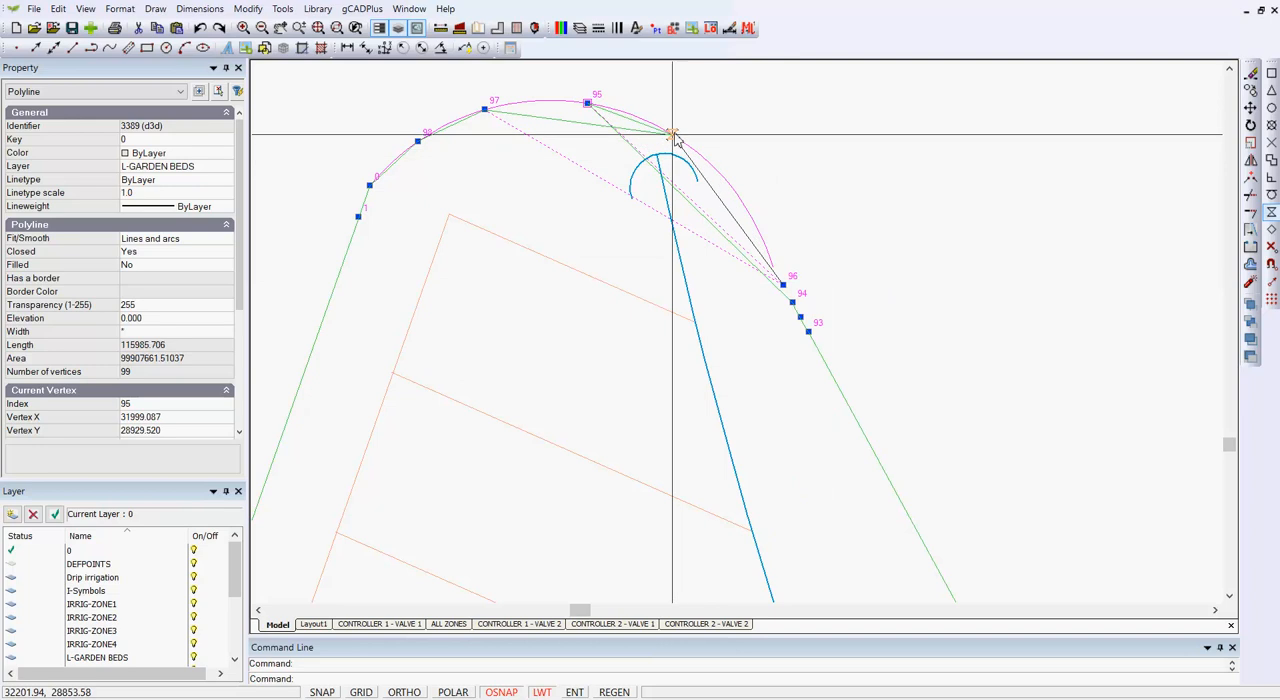
{"action": "left_click", "coordinate": [539, 100]}
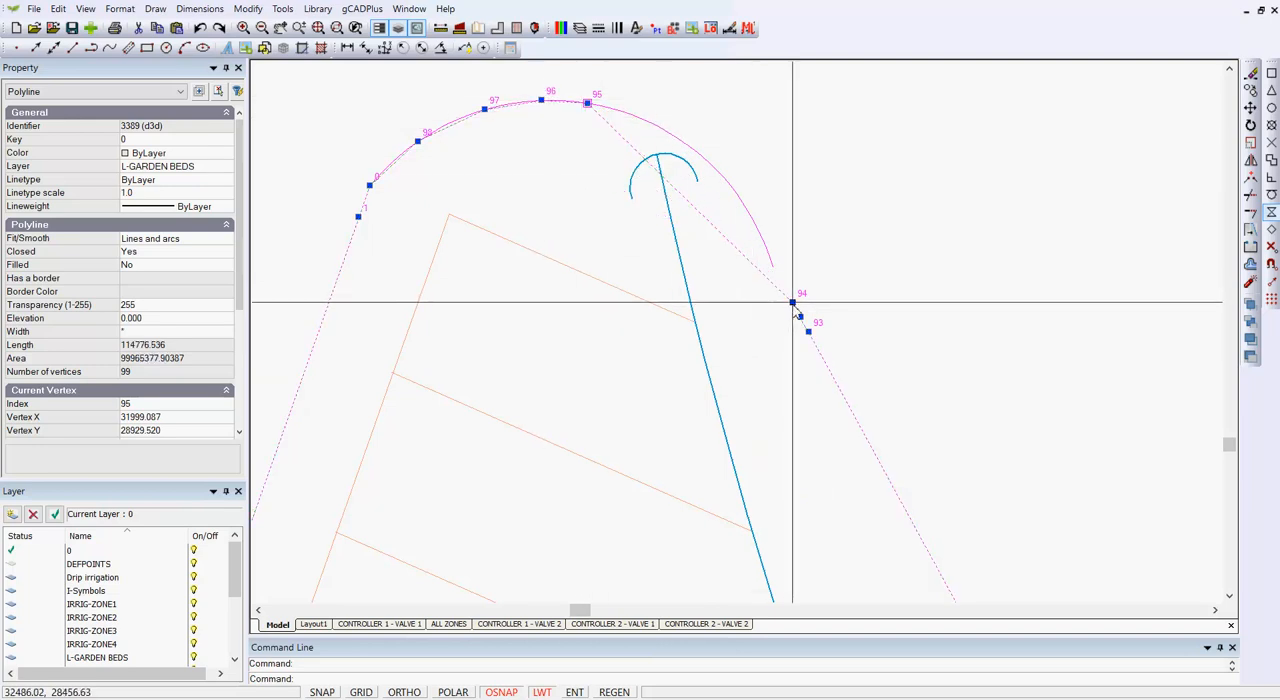
Step: Move vertex 94 onto the magenta arc and bend the segment between it and vertex 93 to the arc by its midpoint
{"action": "left_click", "coordinate": [792, 302]}
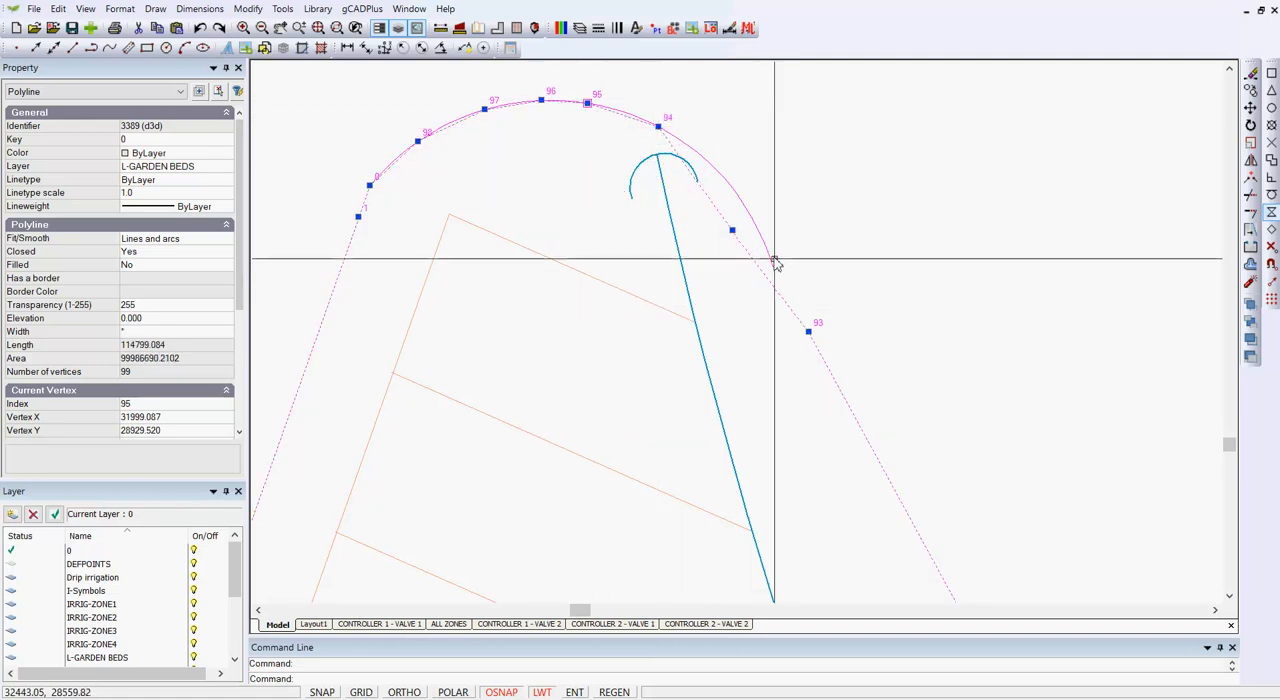
{"action": "left_click", "coordinate": [732, 230]}
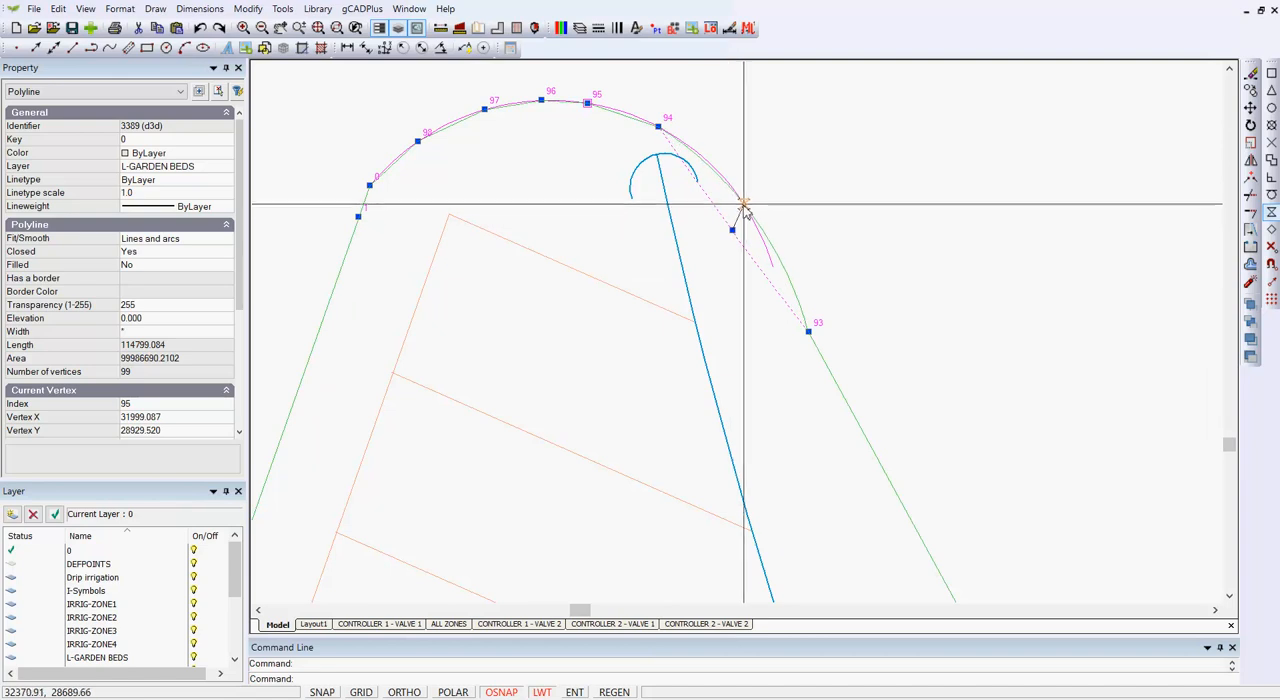
{"action": "left_click", "coordinate": [750, 213]}
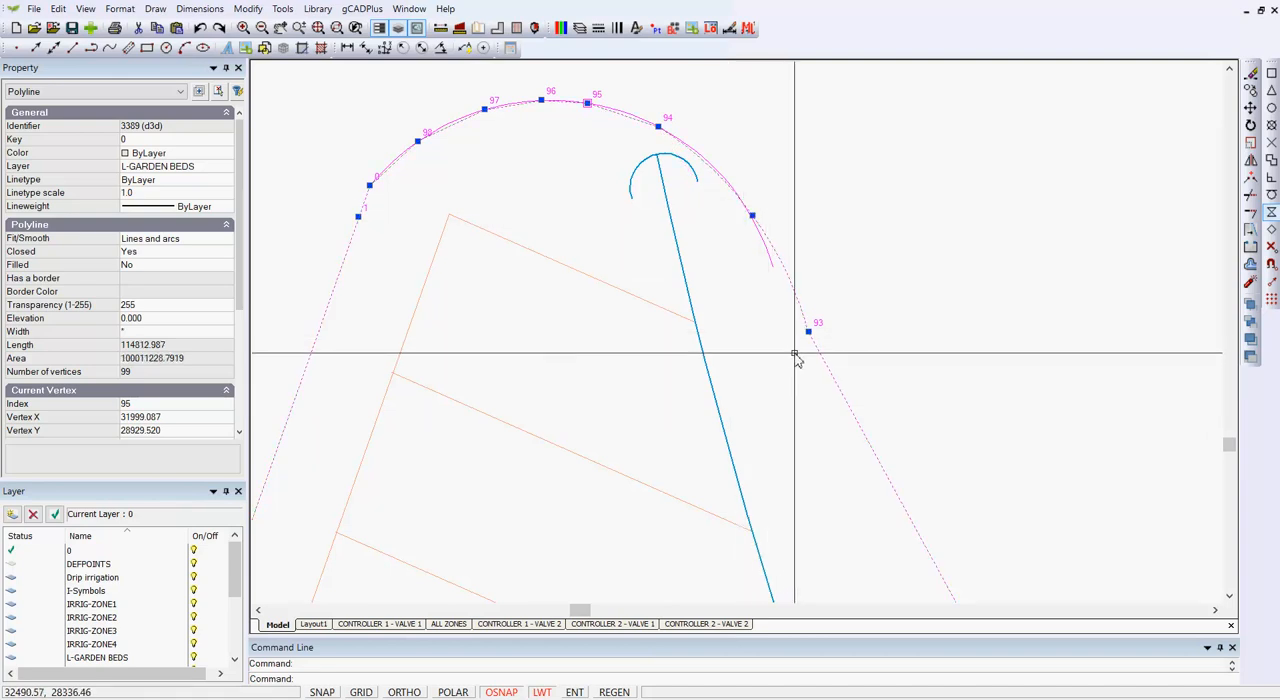
Step: Insert a vertex beside vertex 93, place it on the magenta arc, and bring the adjoining segment's midpoint onto the arc near its end
{"action": "right_click", "coordinate": [809, 333]}
{"action": "left_click", "coordinate": [840, 363]}
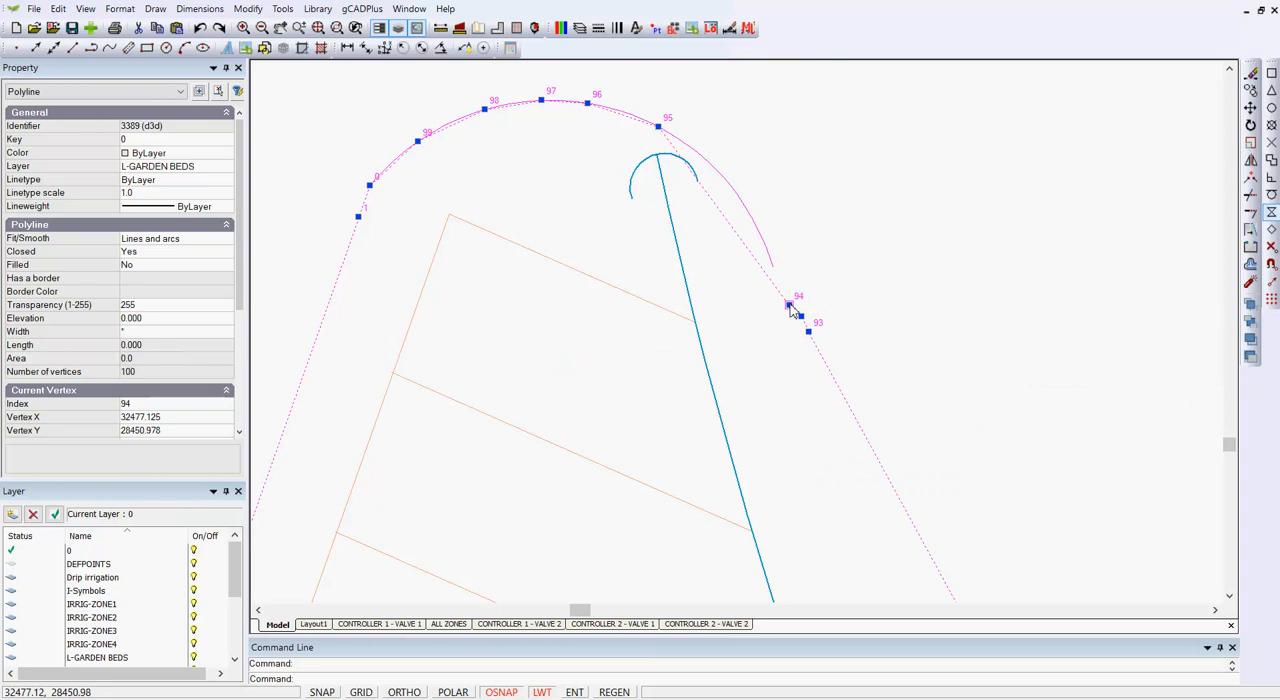
{"action": "left_click", "coordinate": [723, 178]}
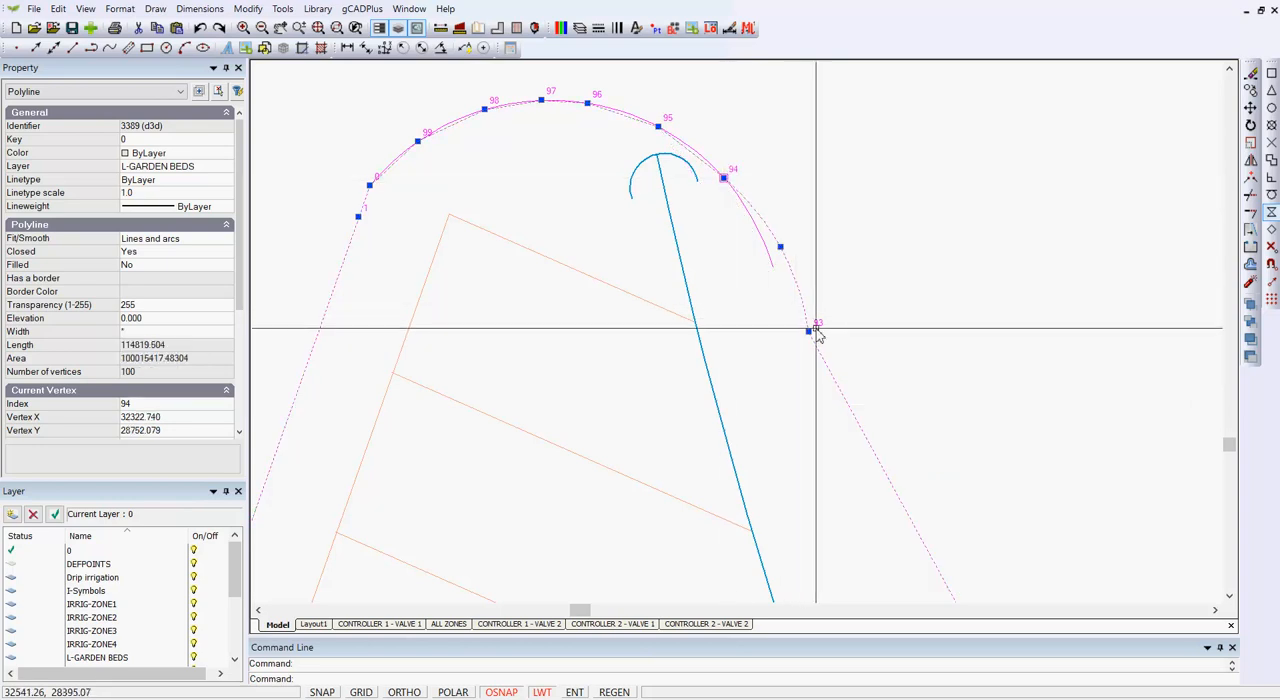
{"action": "left_click", "coordinate": [768, 253]}
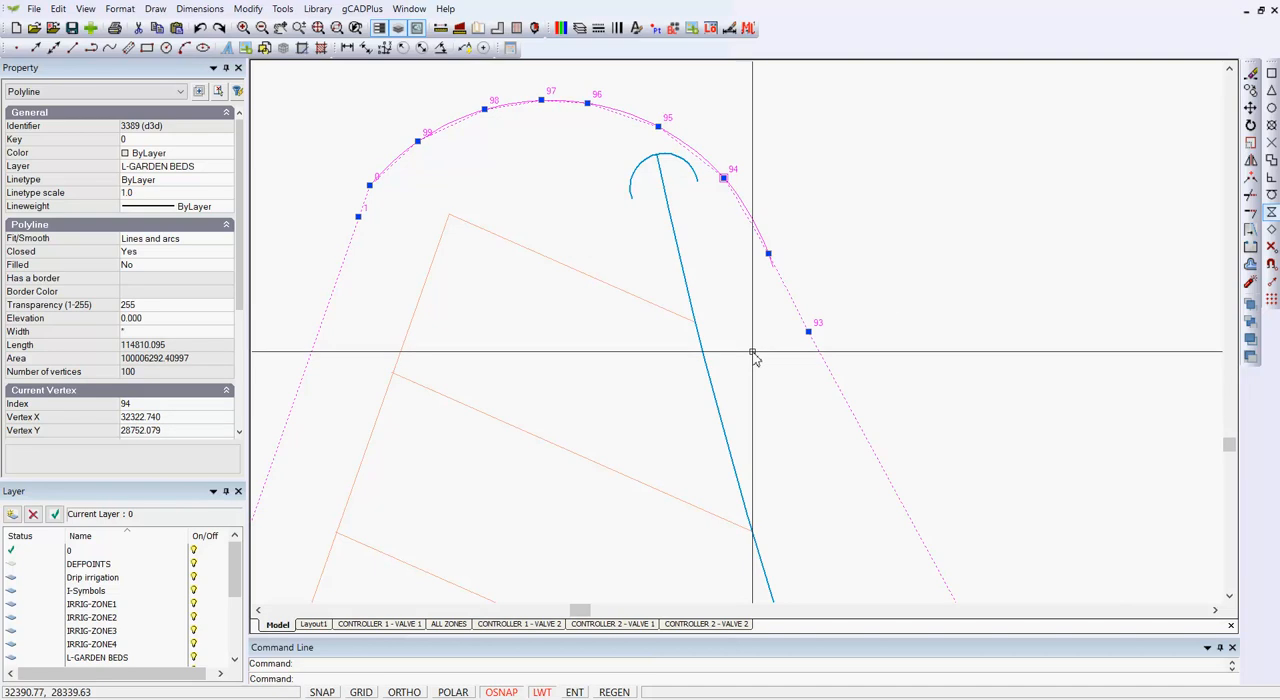
Step: Delete the magenta guide arc at the bed's tip
{"action": "key", "text": "Escape"}
{"action": "left_click", "coordinate": [693, 150]}
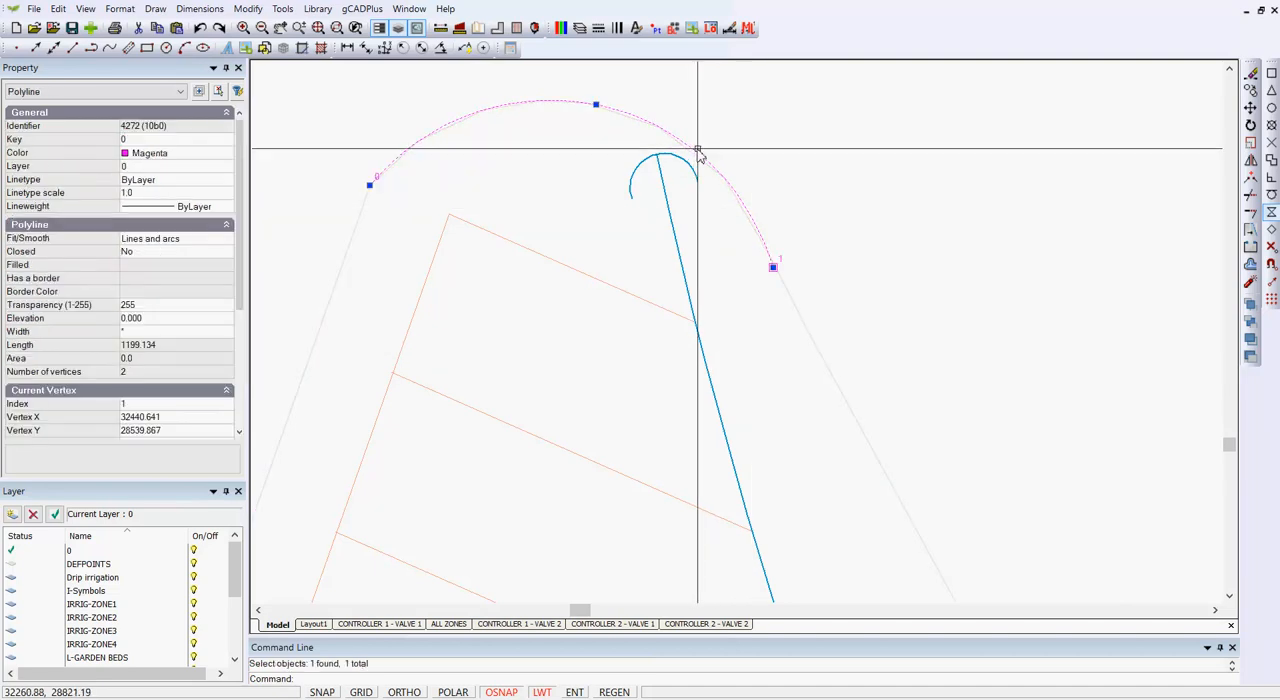
{"action": "key", "text": "Delete"}
Step: Inspect the reshaped garden bed outline beside the car, from its rounded tip down to the bend at vertex 92
{"action": "scroll", "coordinate": [945, 205], "scroll_direction": "down", "scroll_amount": 1}
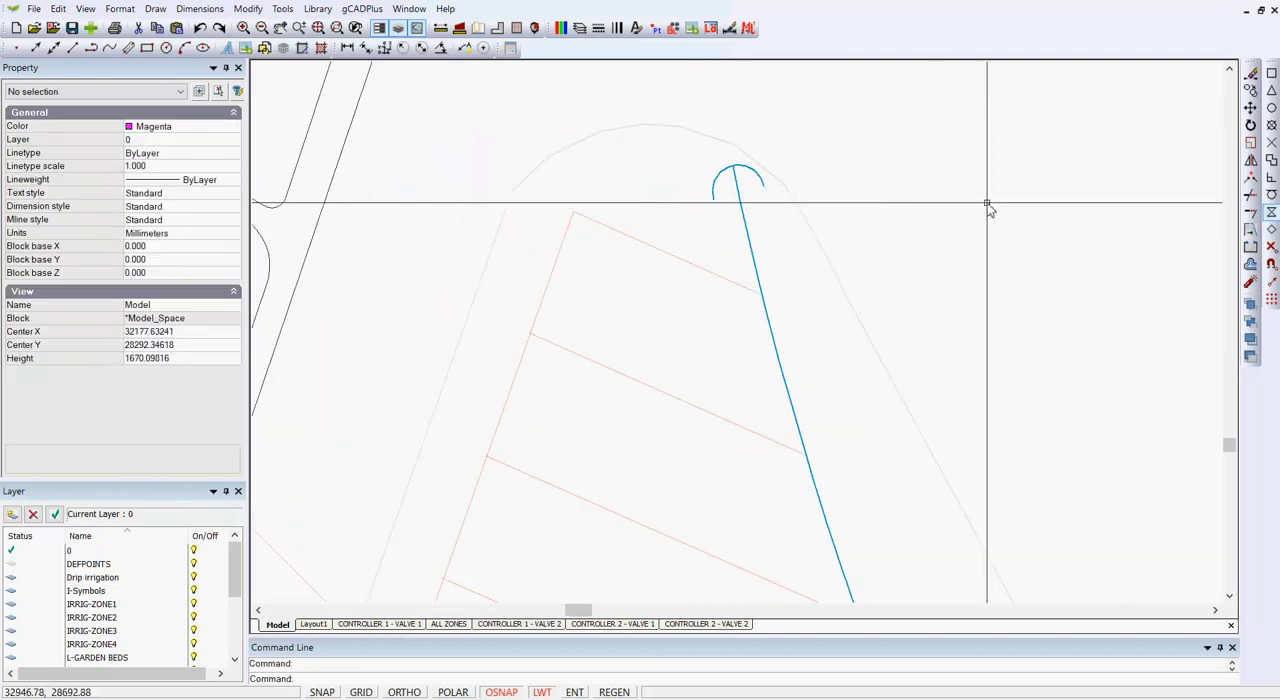
{"action": "scroll", "coordinate": [988, 205], "scroll_direction": "down", "scroll_amount": 6}
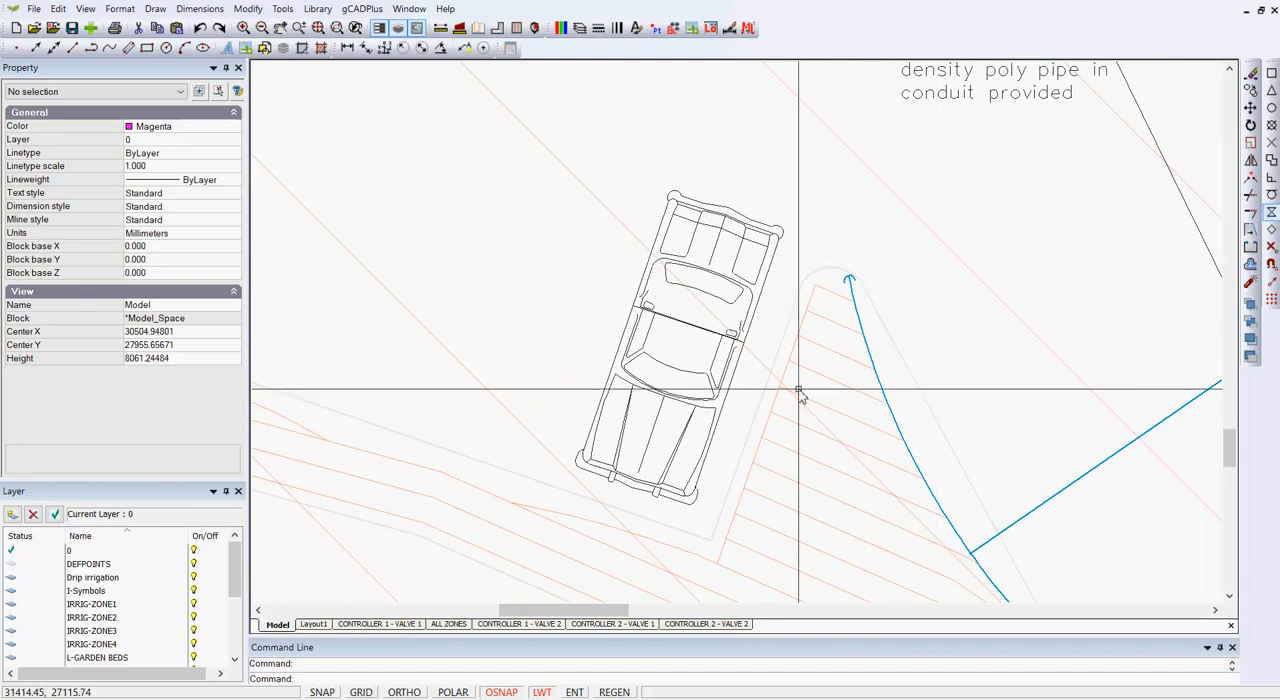
{"action": "scroll", "coordinate": [771, 441], "scroll_direction": "down", "scroll_amount": 4}
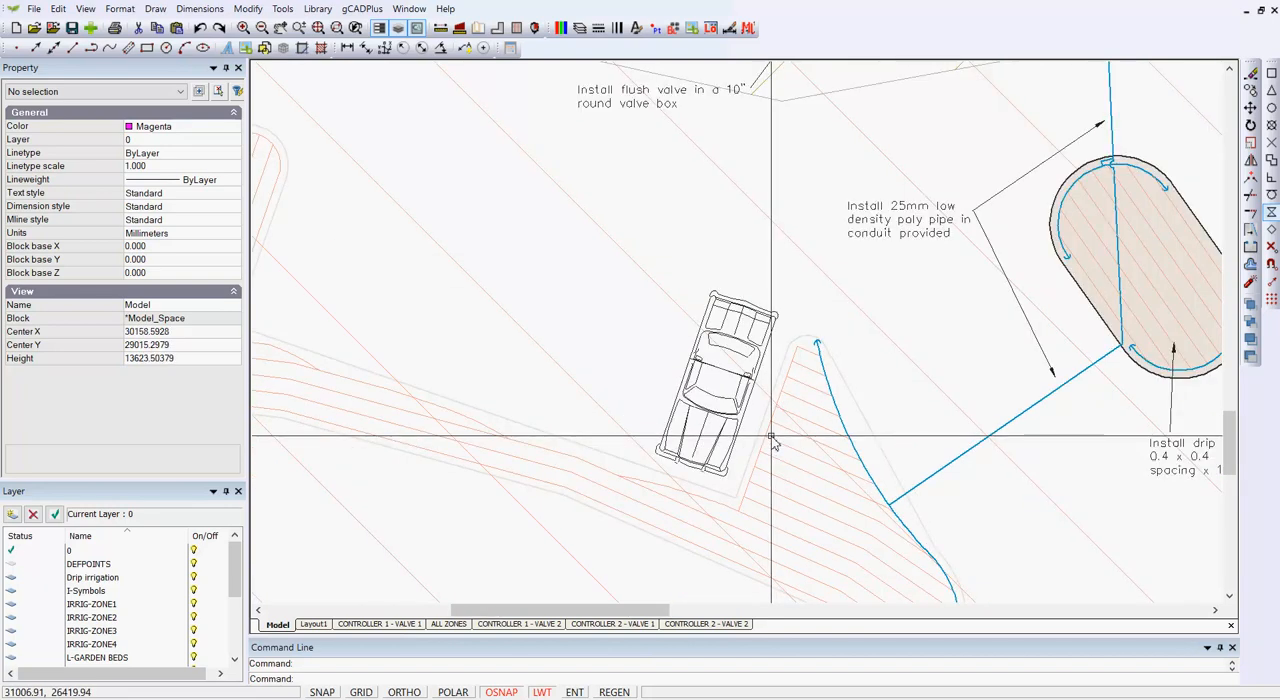
{"action": "scroll", "coordinate": [708, 355], "scroll_direction": "up", "scroll_amount": 2}
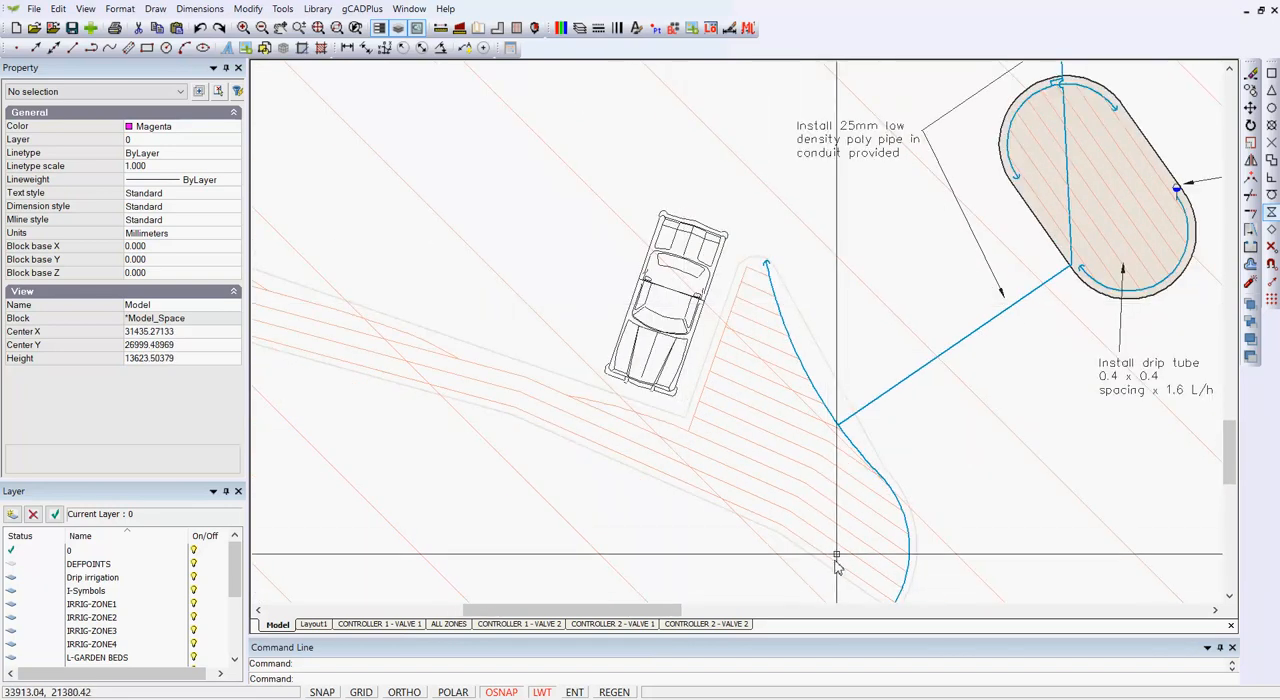
{"action": "scroll", "coordinate": [882, 480], "scroll_direction": "up", "scroll_amount": 5}
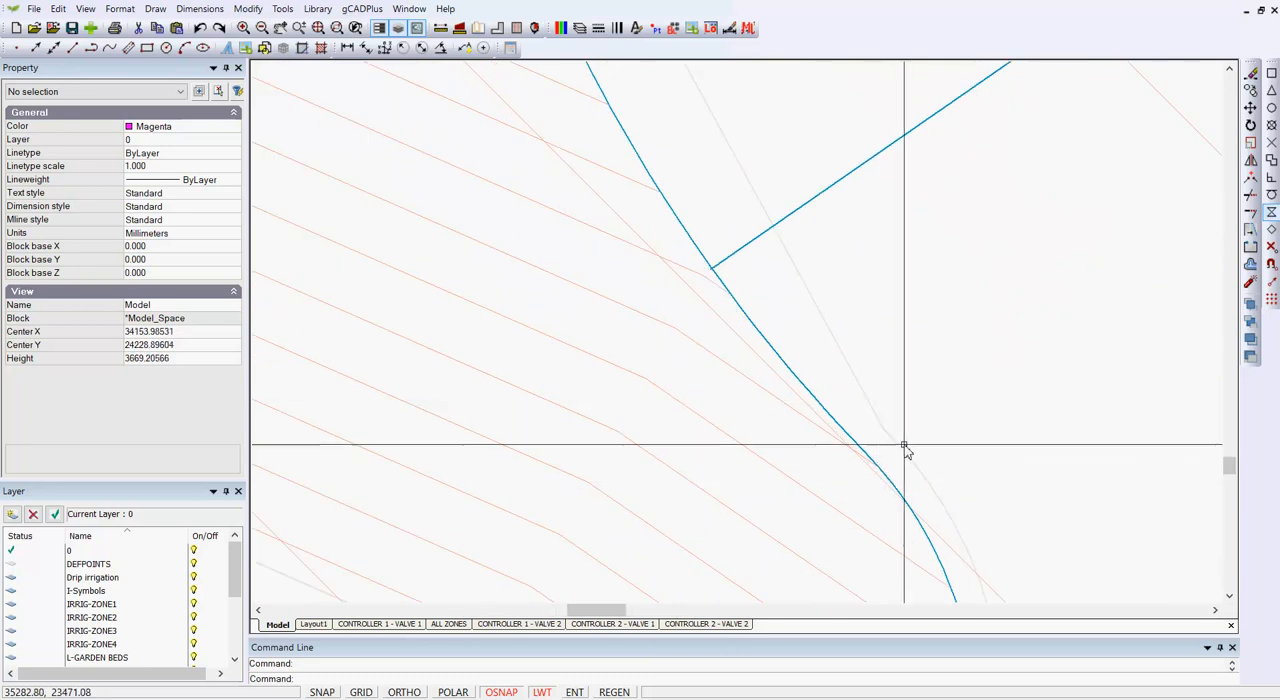
{"action": "left_click", "coordinate": [907, 454]}
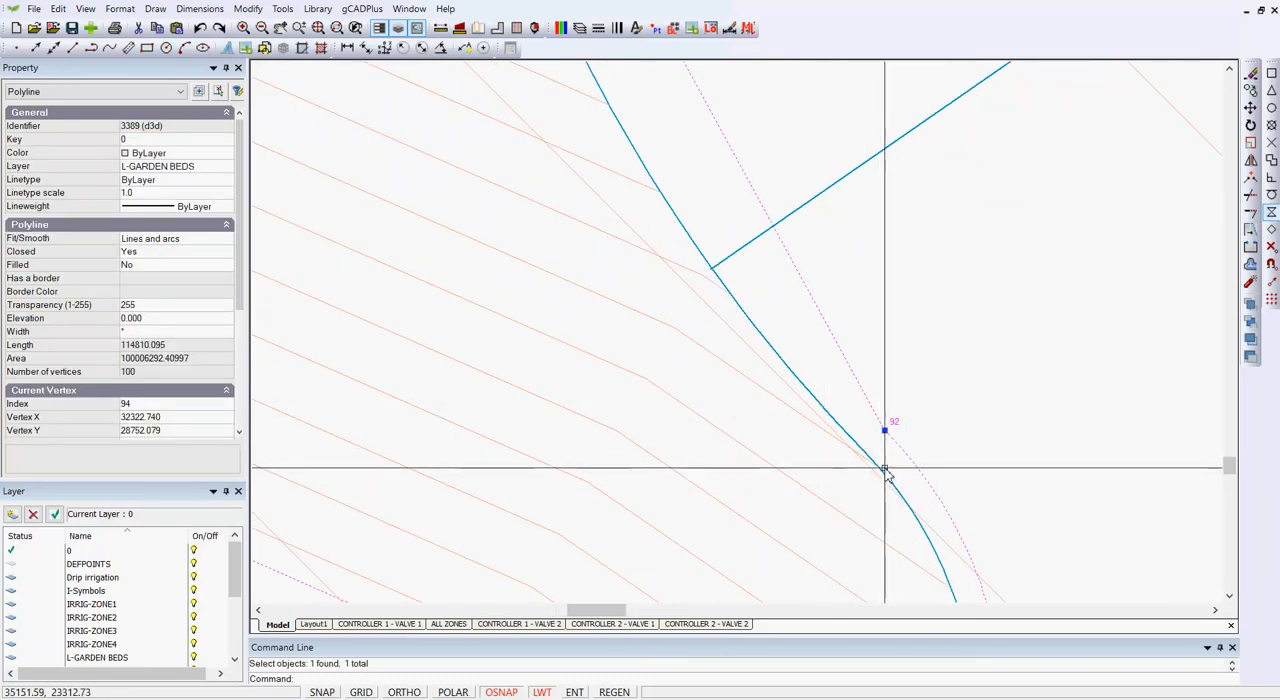
{"action": "key", "text": "Escape"}
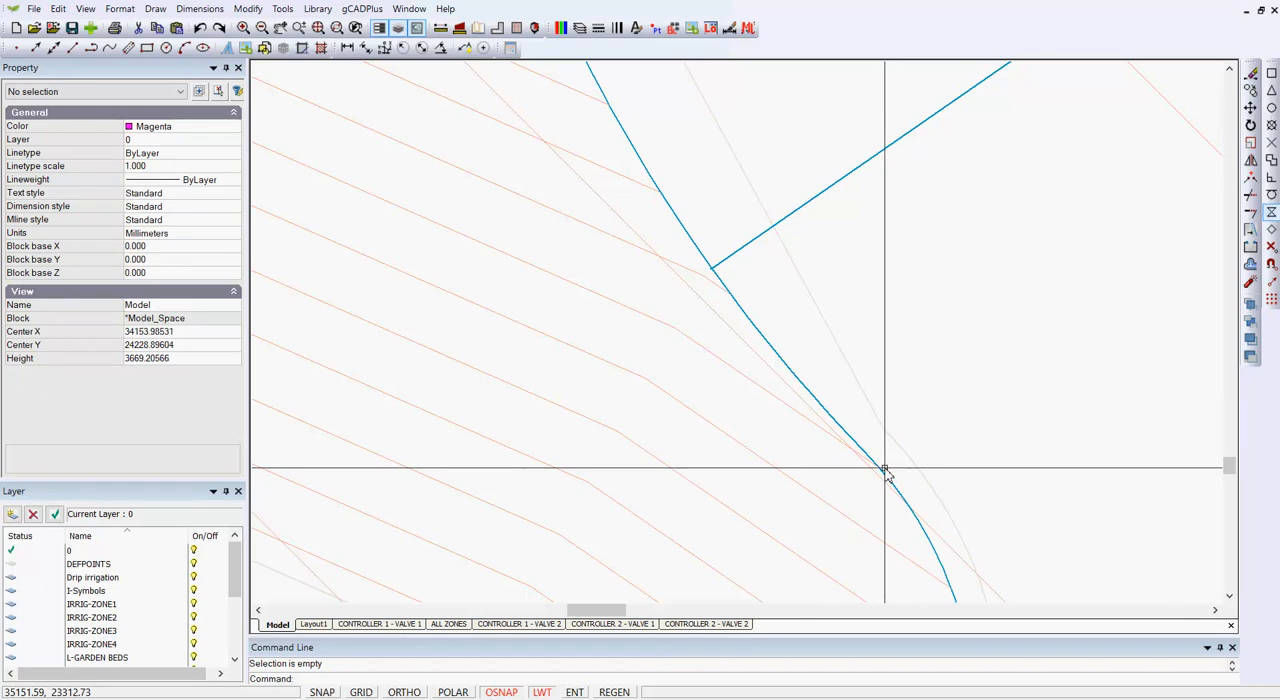
{"action": "scroll", "coordinate": [884, 470], "scroll_direction": "down", "scroll_amount": 5}
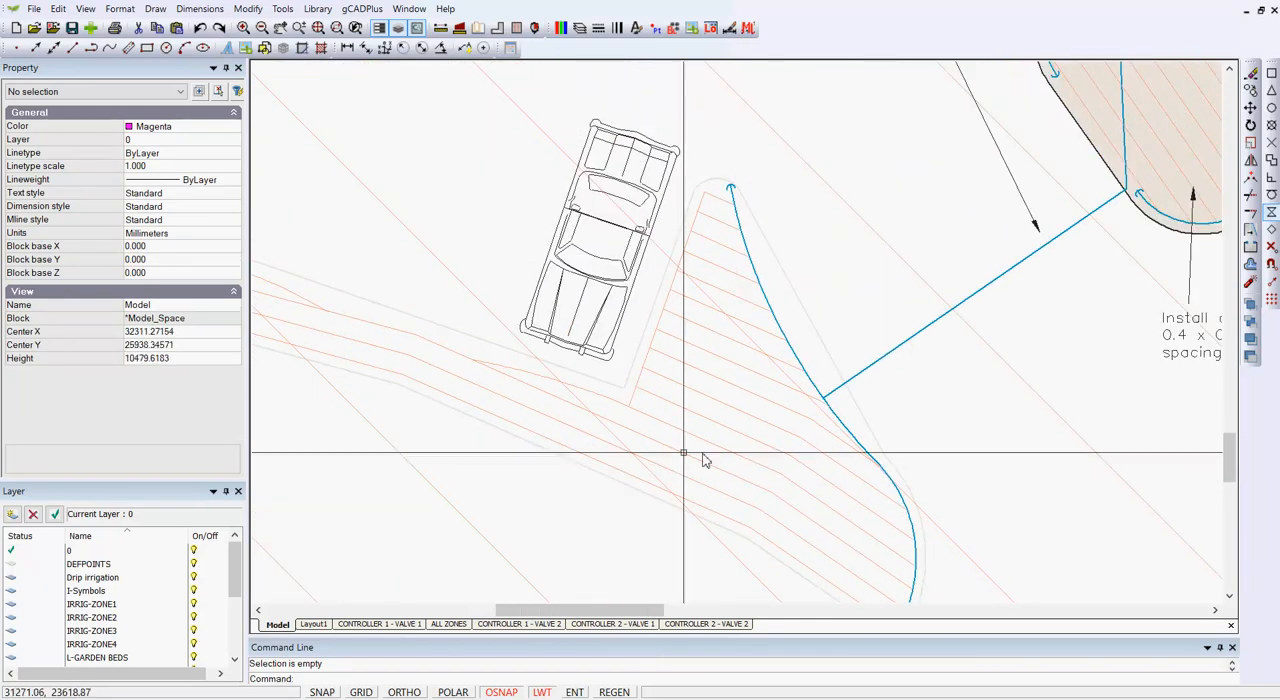
{"action": "scroll", "coordinate": [668, 457], "scroll_direction": "down", "scroll_amount": 1}
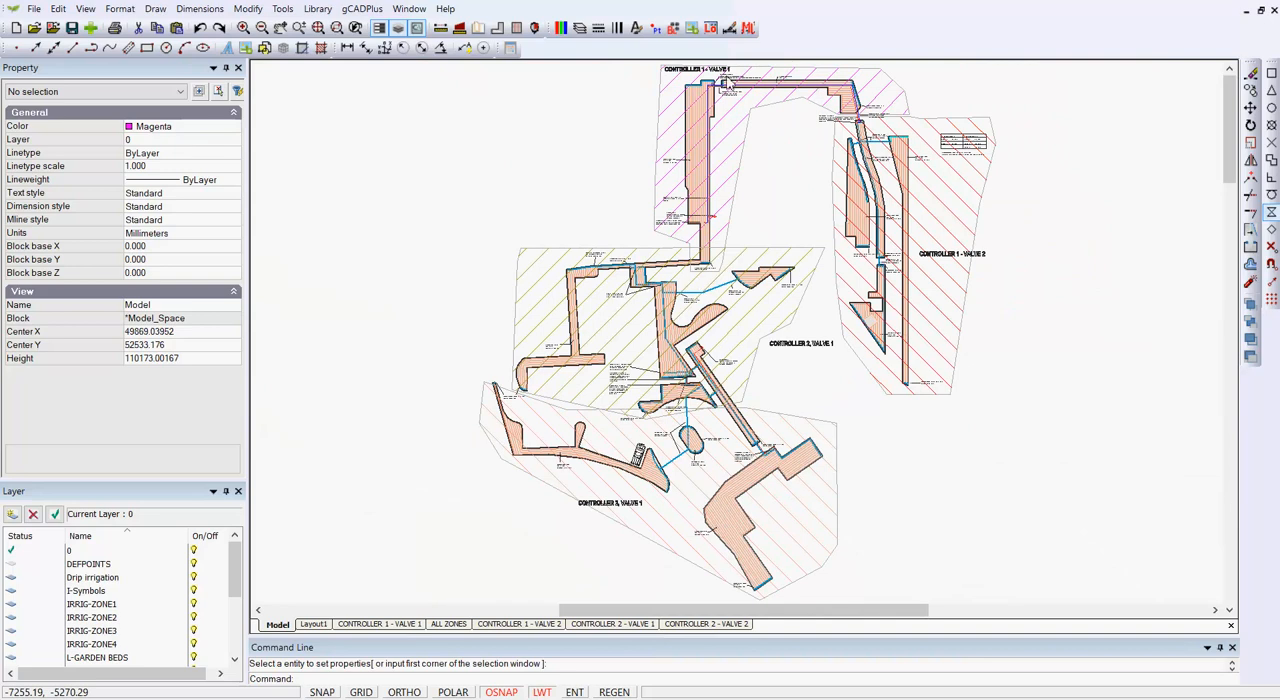
Step: Inspect the Controller 1 - Valve 1 zone boundary and the valve and mainline details near its heading
{"action": "left_click", "coordinate": [743, 130]}
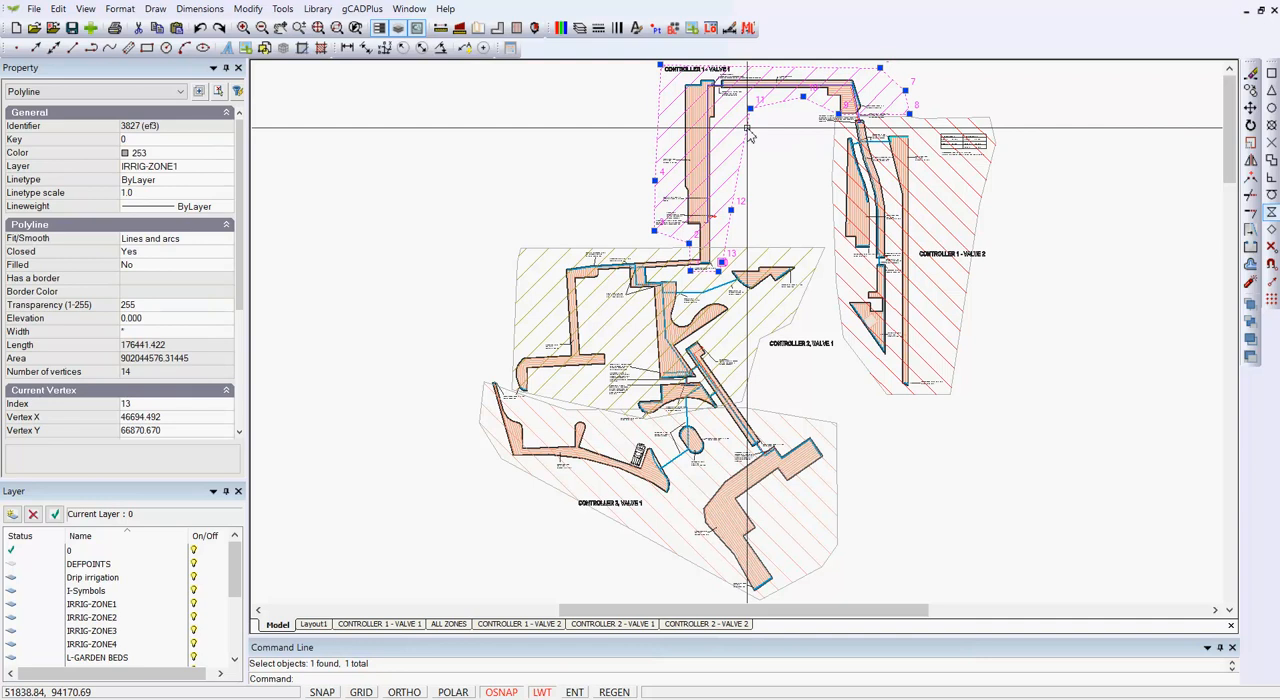
{"action": "key", "text": "Escape"}
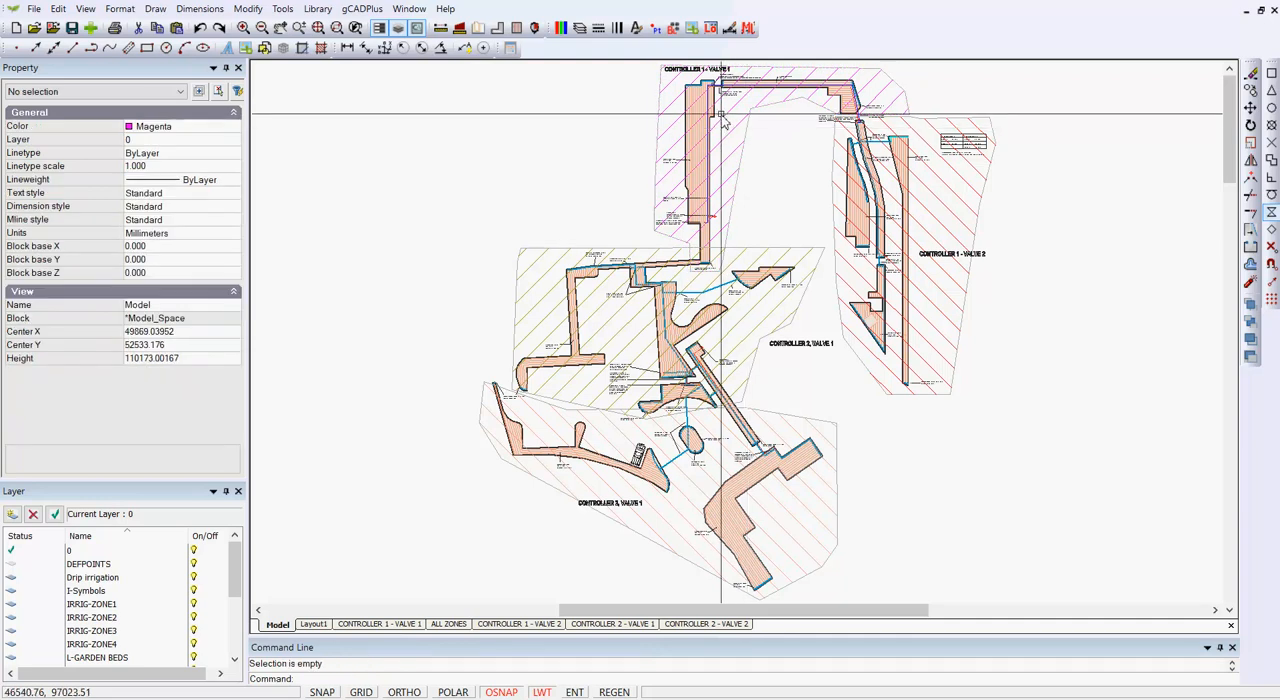
{"action": "scroll", "coordinate": [697, 84], "scroll_direction": "up", "scroll_amount": 2}
{"action": "middle_click_drag", "start_coordinate": [690, 132], "coordinate": [598, 353]}
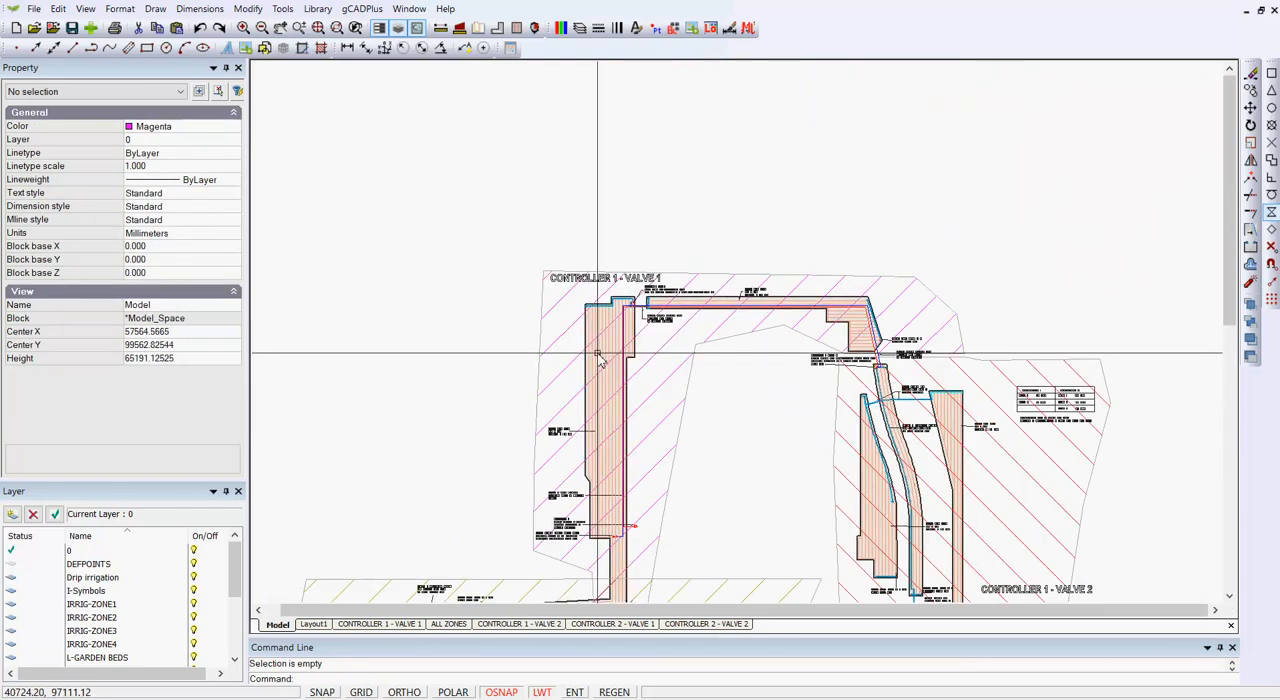
{"action": "scroll", "coordinate": [608, 300], "scroll_direction": "up", "scroll_amount": 1}
{"action": "scroll", "coordinate": [647, 300], "scroll_direction": "up", "scroll_amount": 4}
{"action": "scroll", "coordinate": [627, 304], "scroll_direction": "up", "scroll_amount": 1}
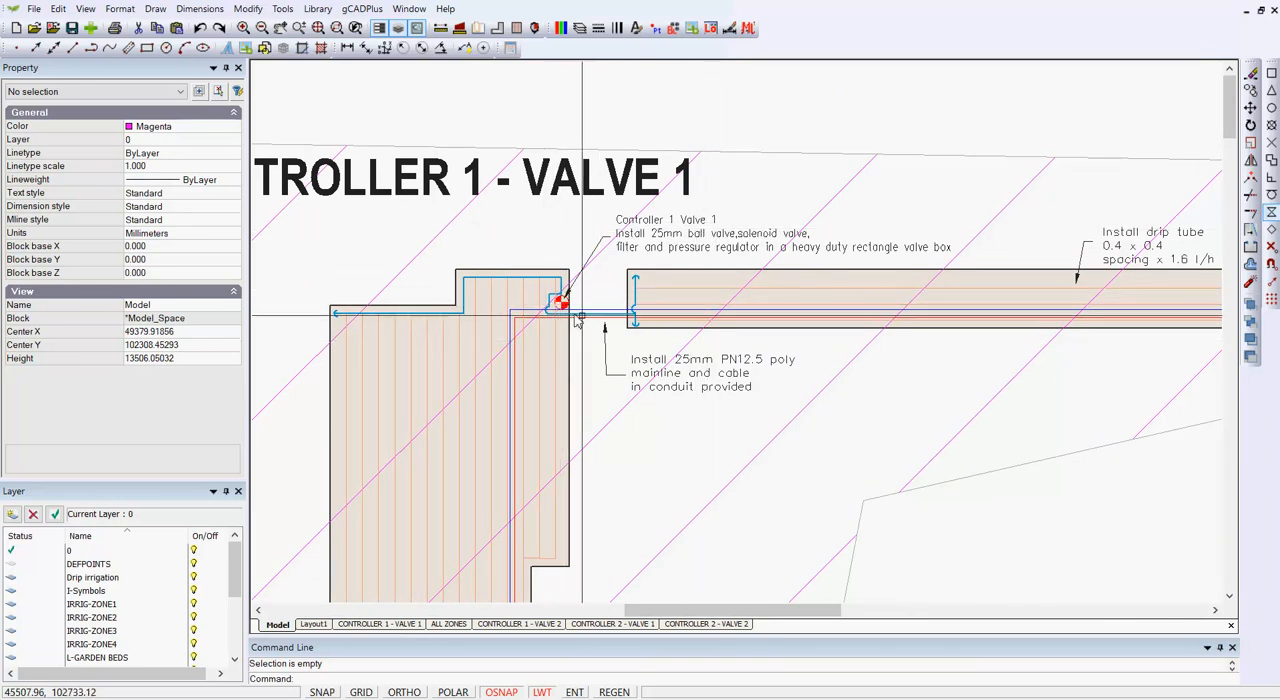
{"action": "scroll", "coordinate": [650, 330], "scroll_direction": "down", "scroll_amount": 5}
{"action": "scroll", "coordinate": [848, 407], "scroll_direction": "down", "scroll_amount": 2}
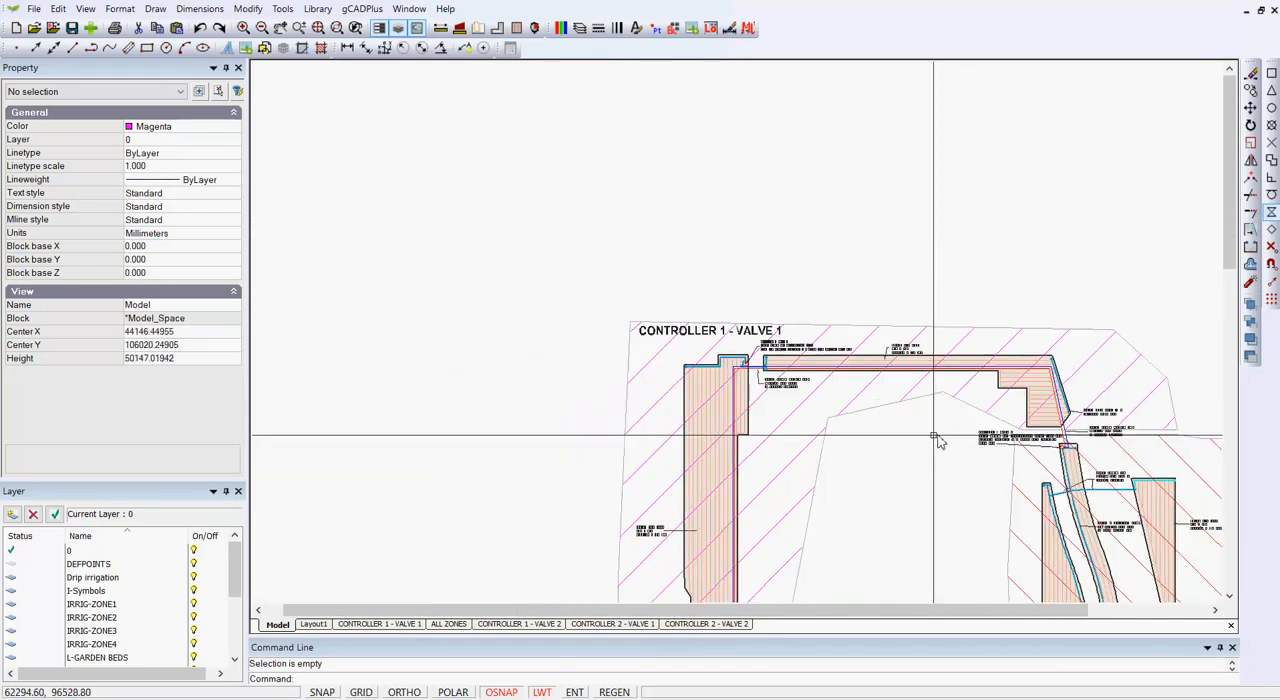
{"action": "scroll", "coordinate": [618, 132], "scroll_direction": "down", "scroll_amount": 2}
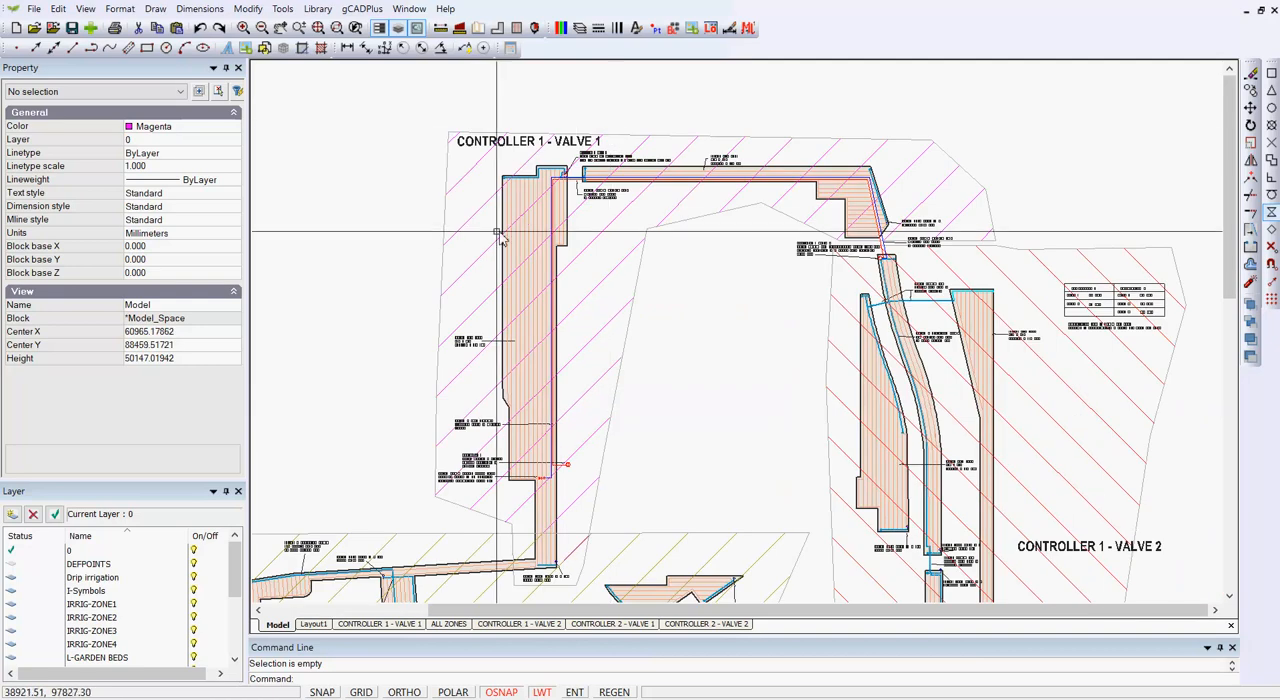
Step: Check which layers hold the boundaries of the Controller 1 - Valve 1, Controller 1 - Valve 2 and adjoining Controller 2 zones
{"action": "left_click", "coordinate": [442, 234]}
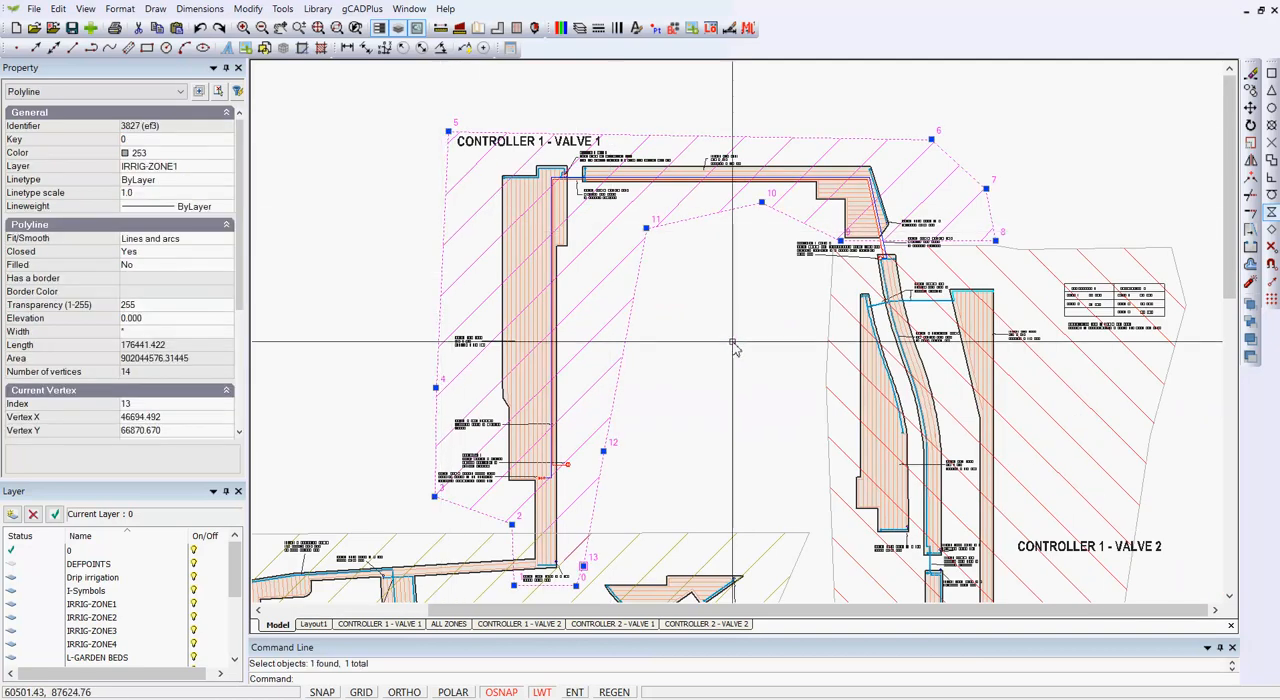
{"action": "key", "text": "Escape"}
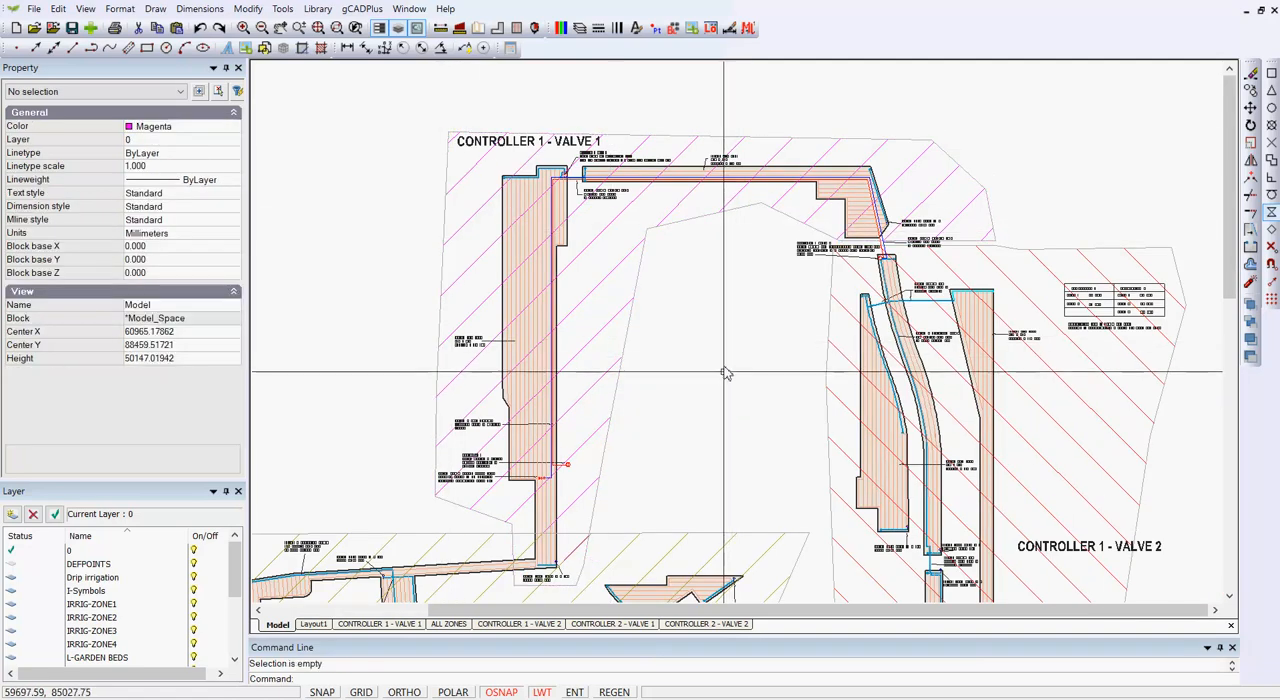
{"action": "left_click", "coordinate": [1157, 412]}
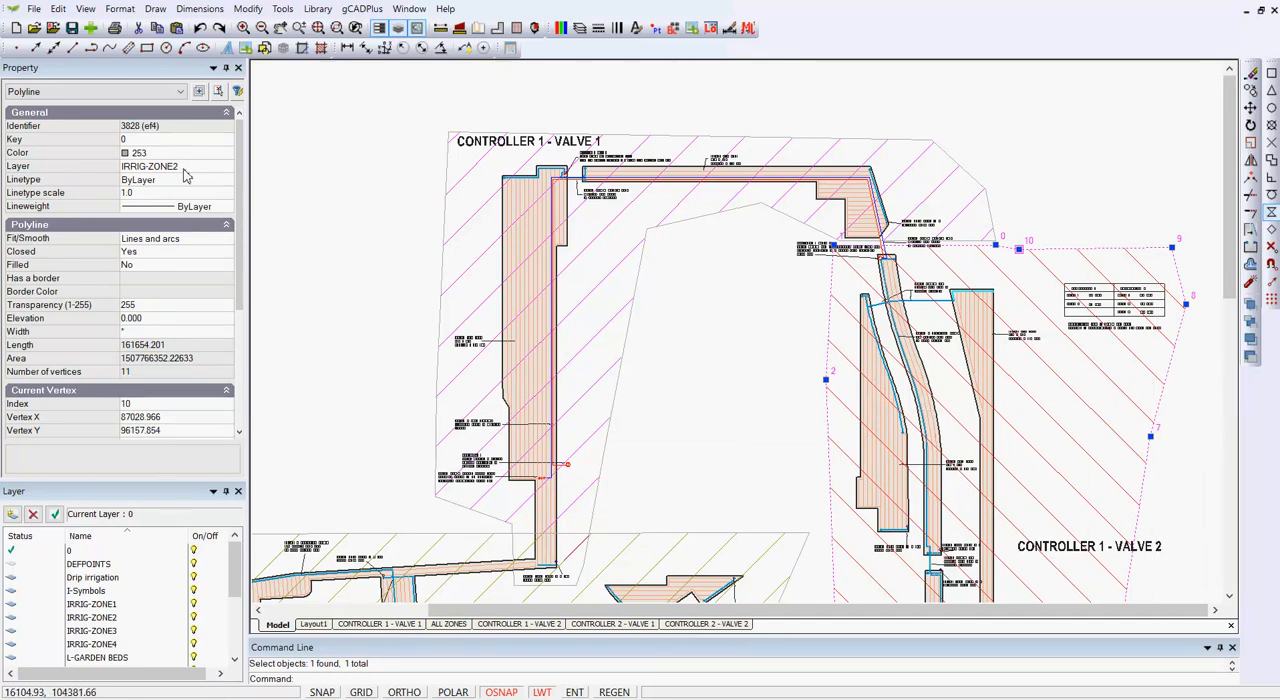
{"action": "key", "text": "Escape"}
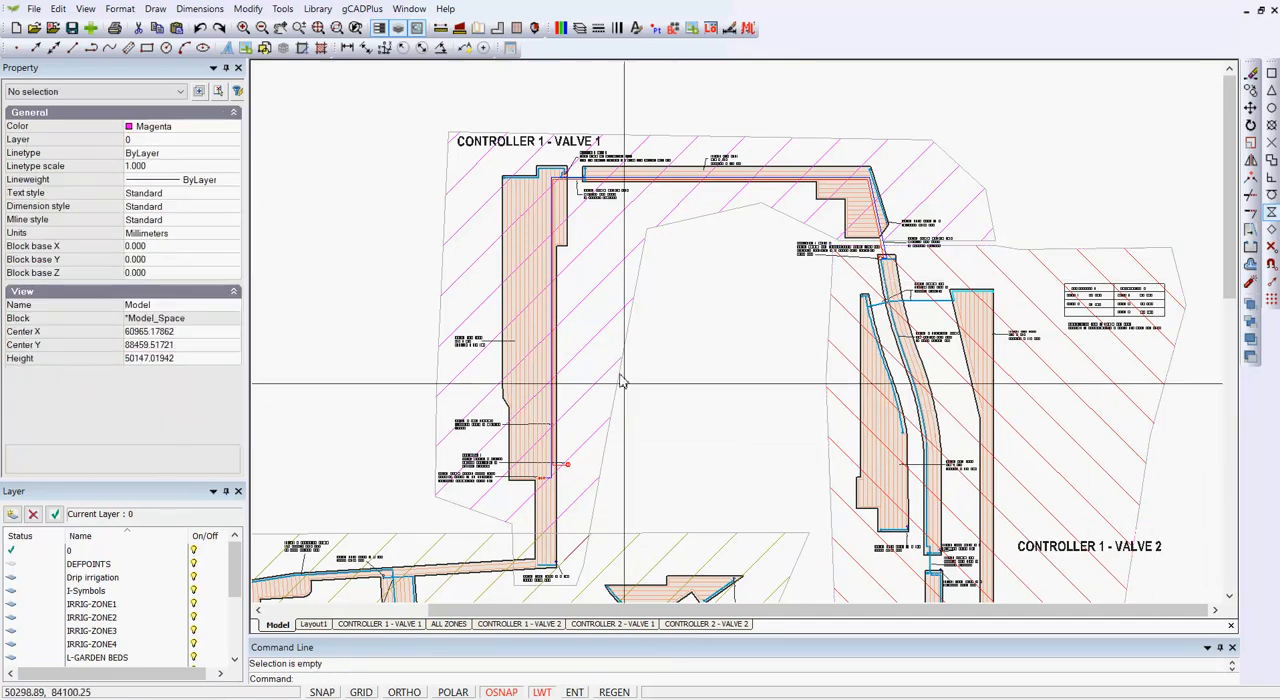
{"action": "left_click", "coordinate": [708, 533]}
{"action": "key", "text": "Escape"}
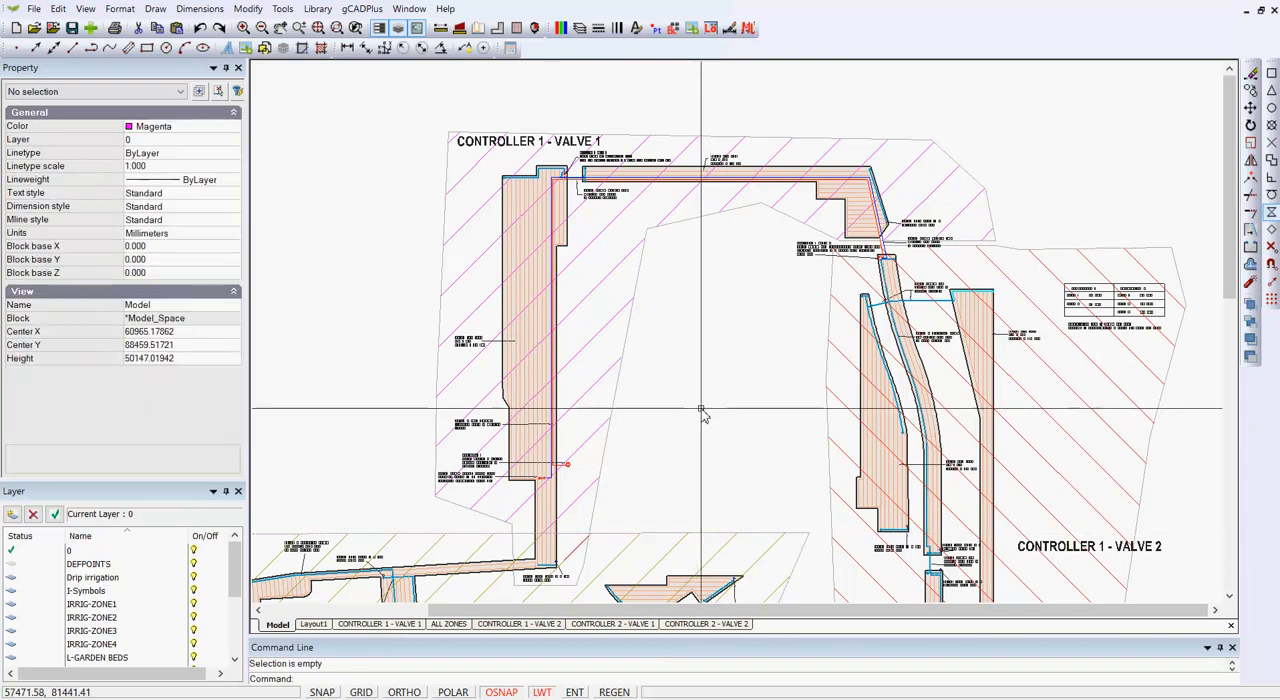
{"action": "scroll", "coordinate": [703, 414], "scroll_direction": "down", "scroll_amount": 3}
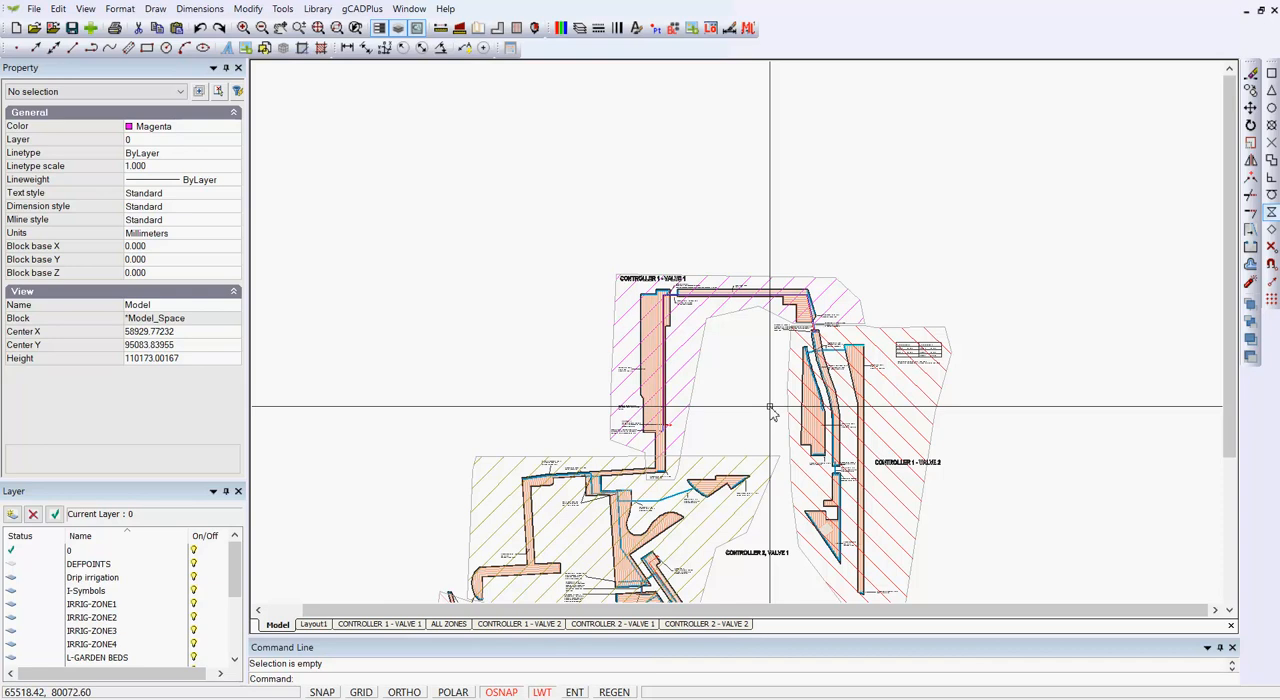
Step: Open the CONTROLLER 1 - VALVE 1 layout and inspect the properties of its viewport
{"action": "left_click", "coordinate": [379, 624]}
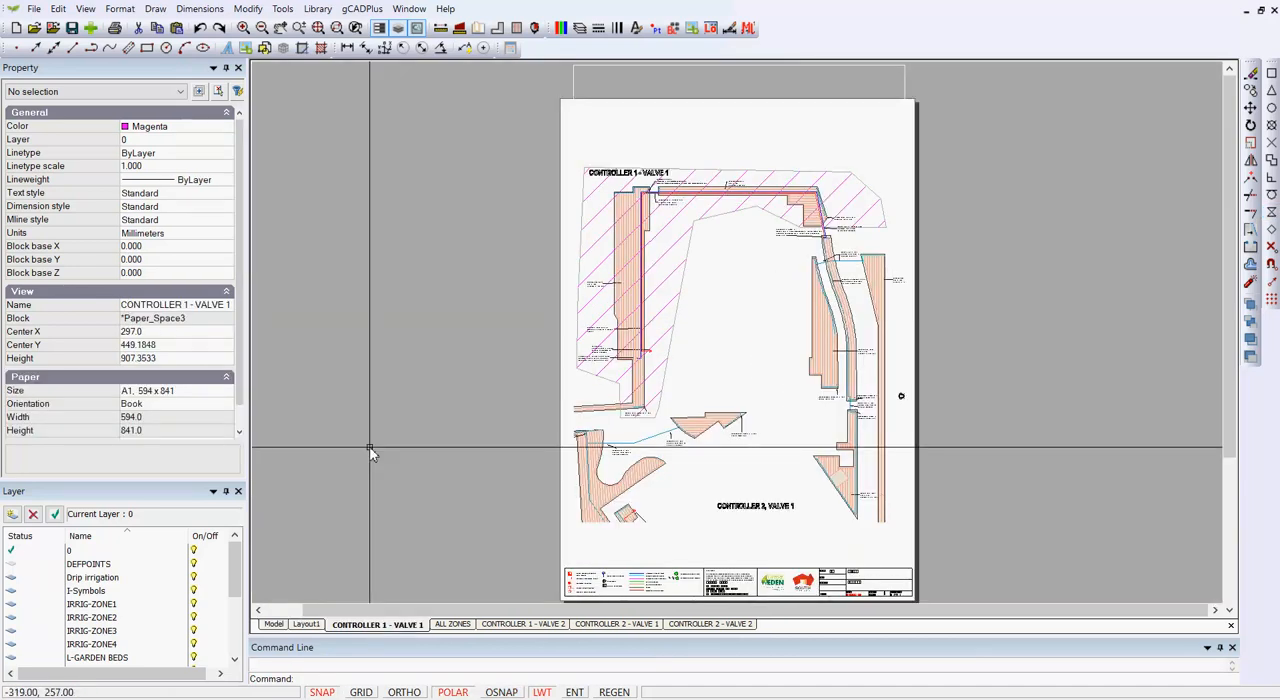
{"action": "left_click", "coordinate": [905, 92]}
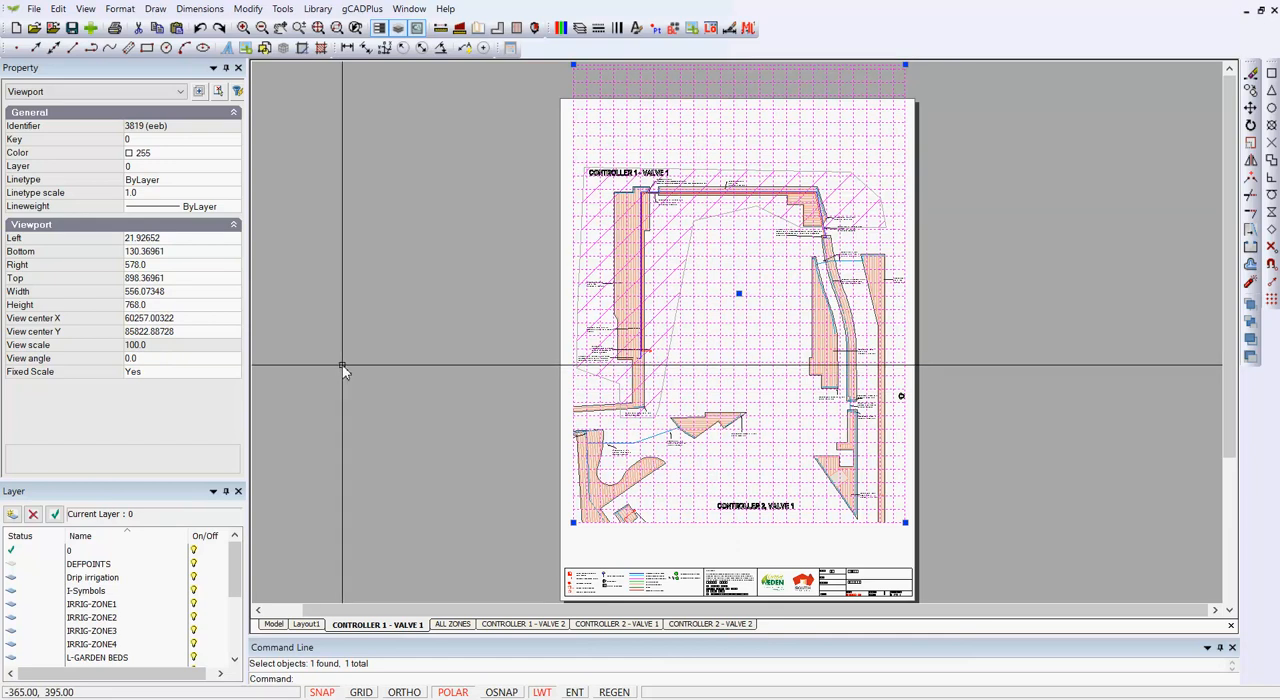
{"action": "key", "text": "Escape"}
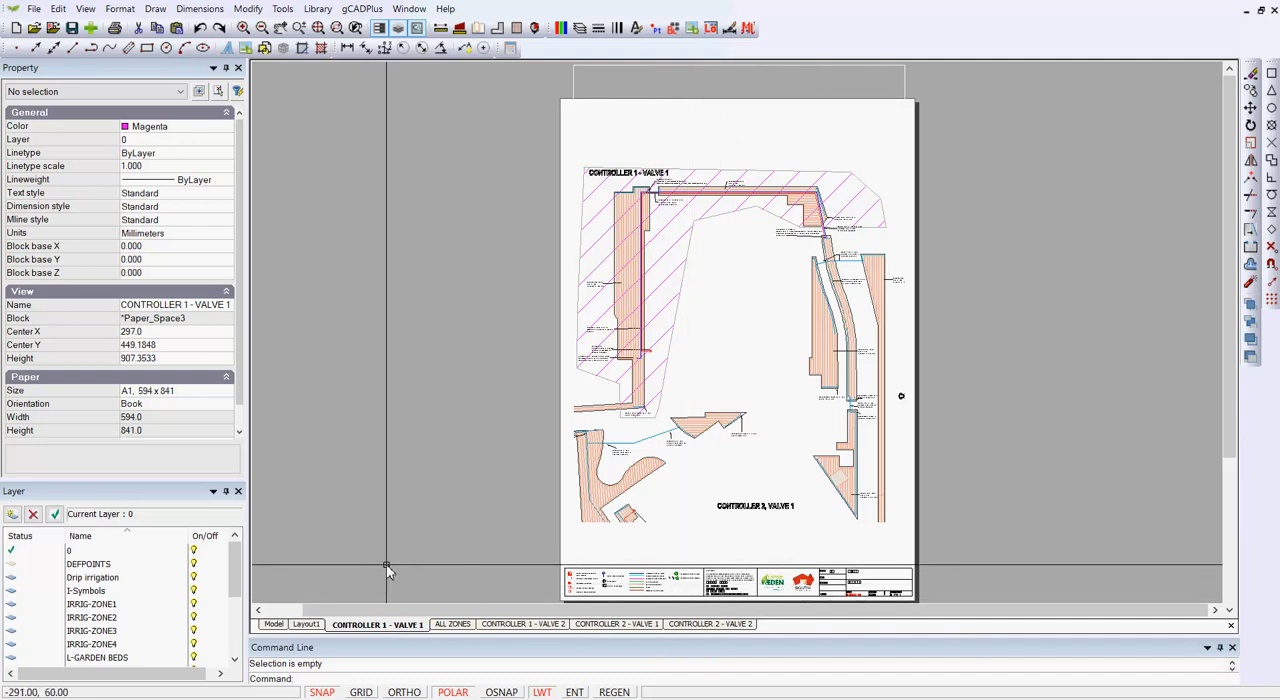
Step: Review the CONTROLLER 1 - VALVE 2, CONTROLLER 2 - VALVE 1 and CONTROLLER 2 - VALVE 2 layouts in turn
{"action": "left_click", "coordinate": [522, 624]}
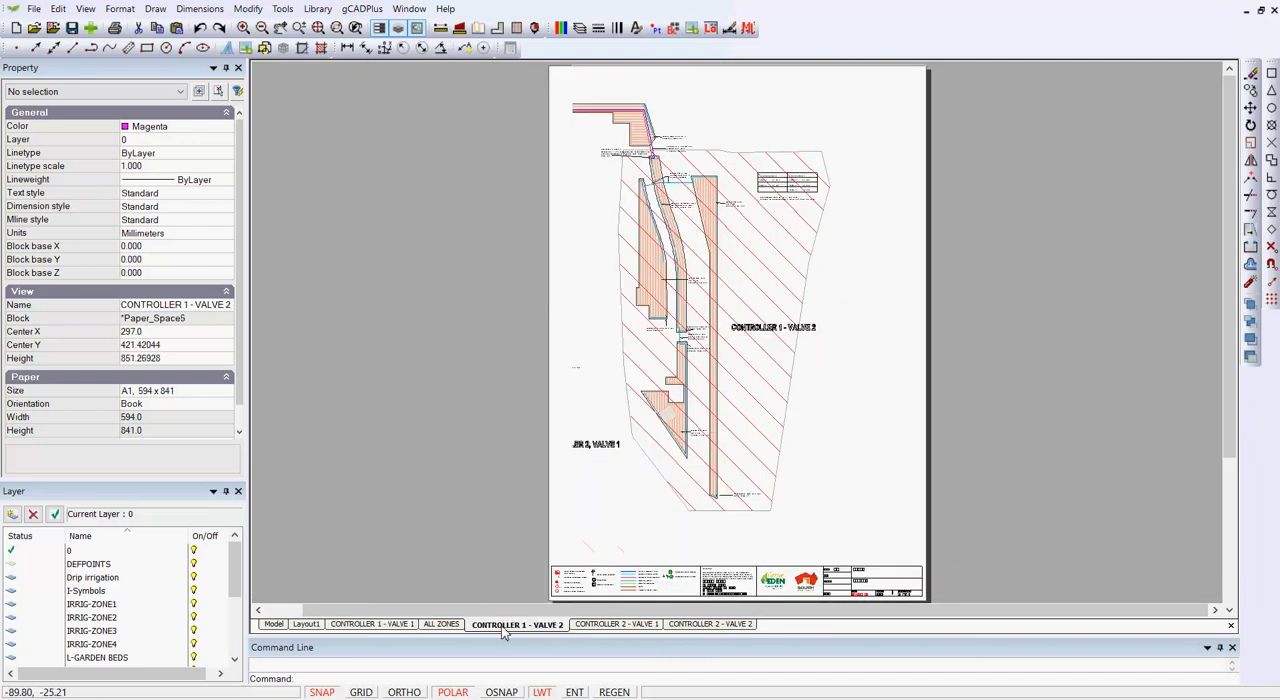
{"action": "left_click", "coordinate": [606, 624]}
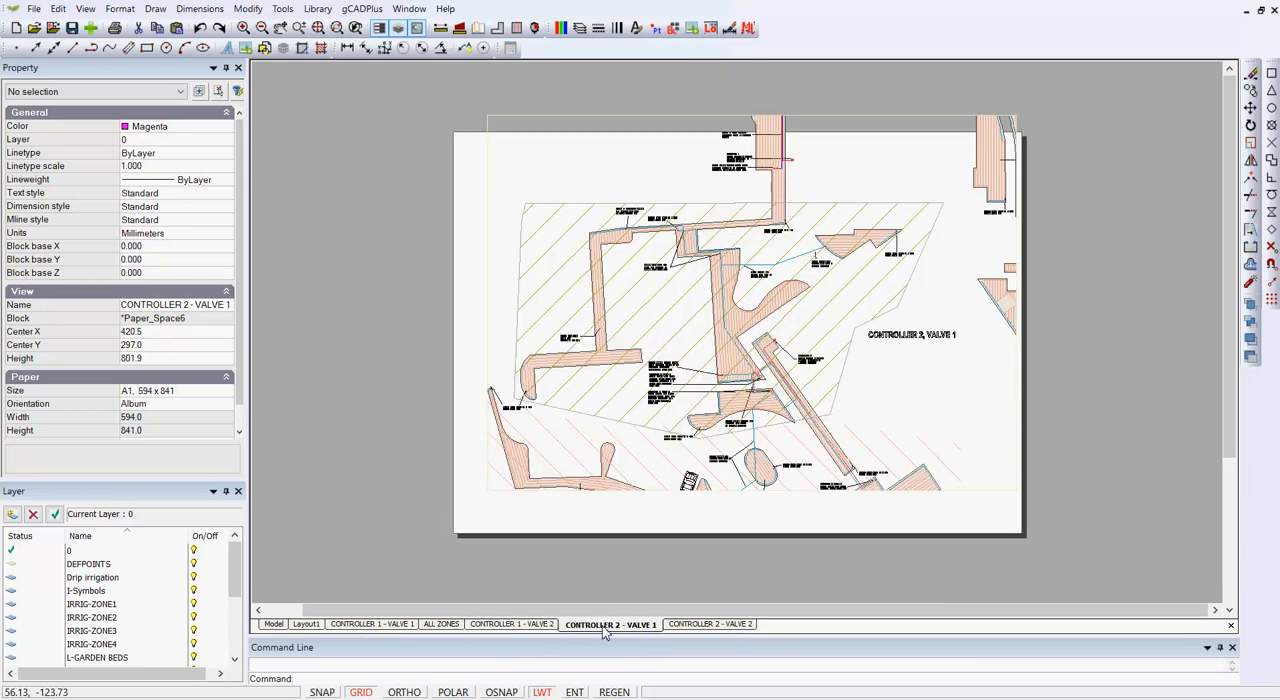
{"action": "left_click", "coordinate": [688, 625]}
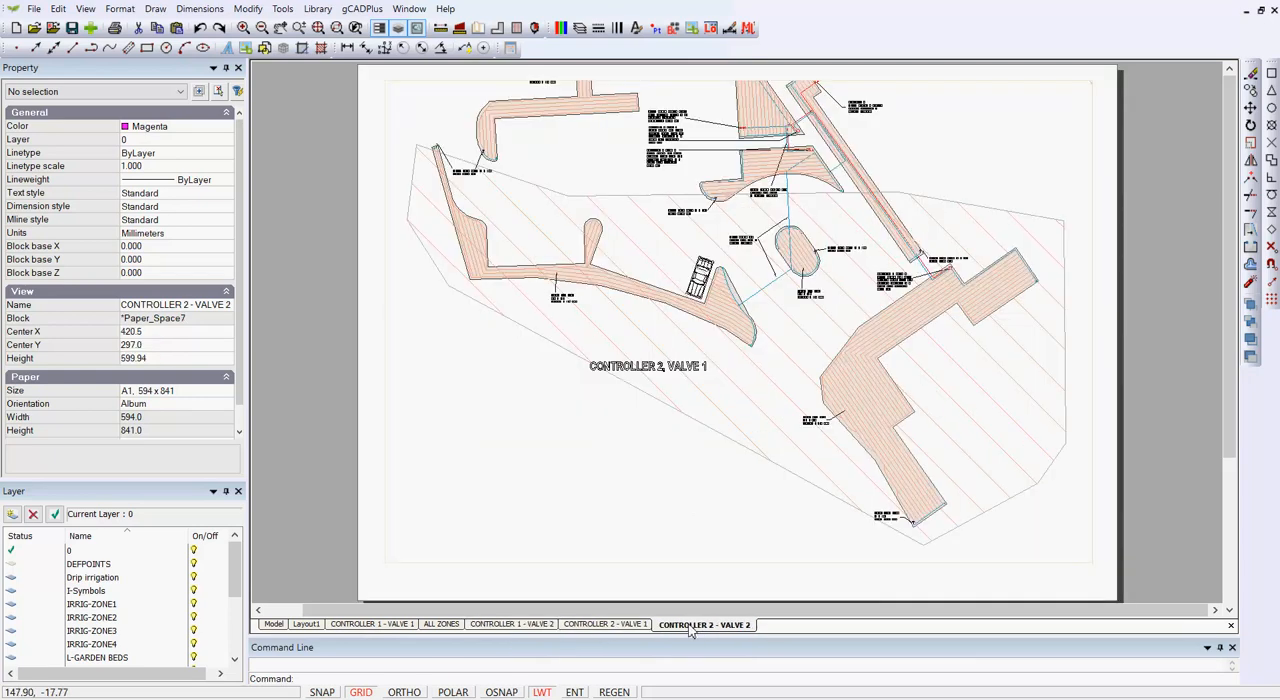
Step: Freeze the IRRIG-ZONE4 layer in the viewport of the CONTROLLER 1 - VALVE 1 layout
{"action": "left_click", "coordinate": [393, 628]}
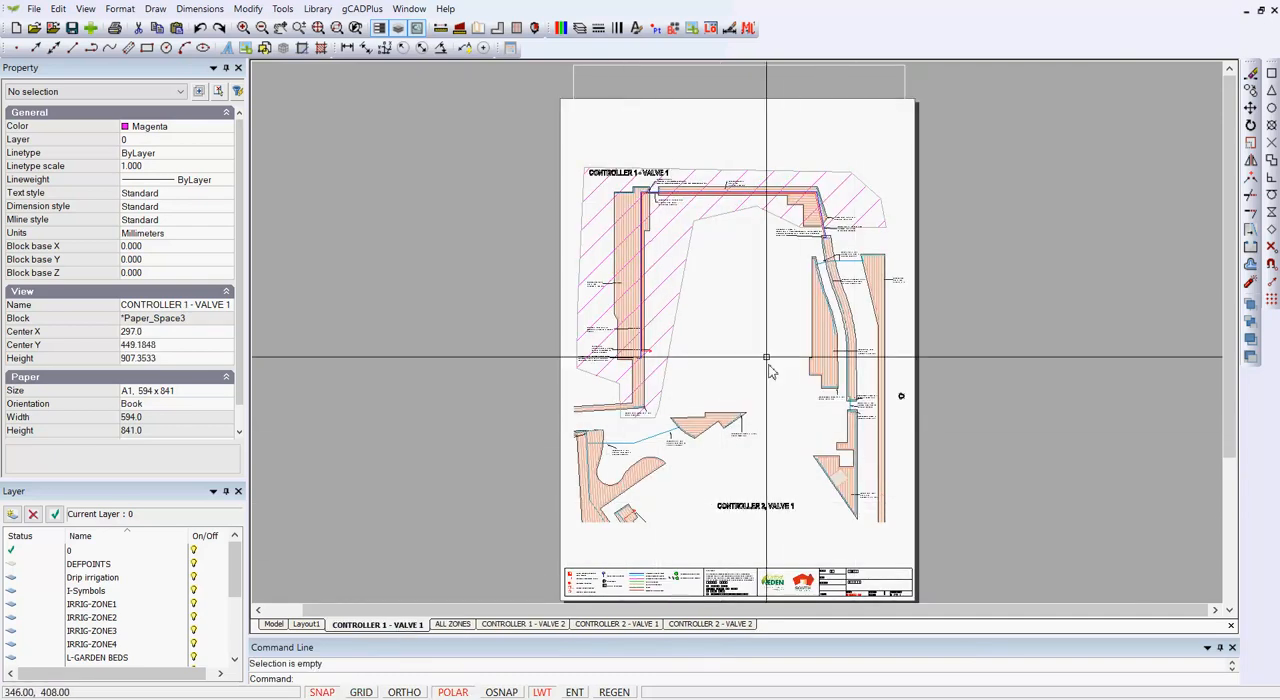
{"action": "left_click", "coordinate": [904, 88]}
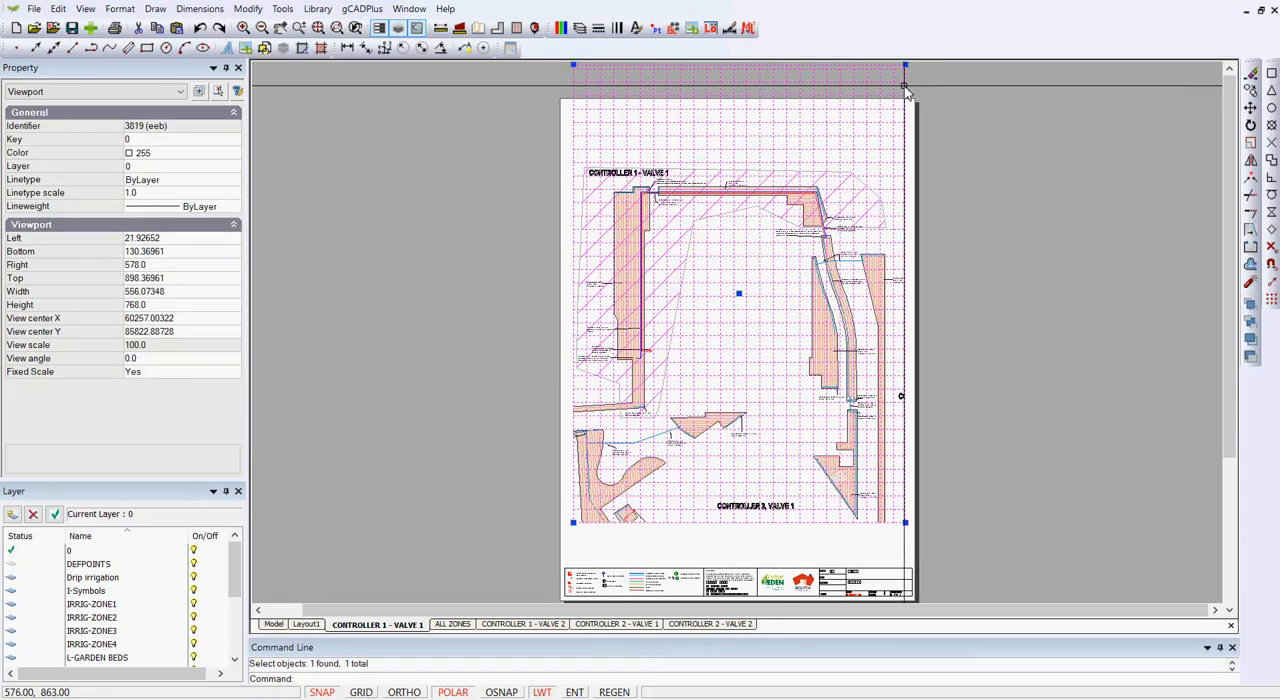
{"action": "right_click", "coordinate": [905, 90]}
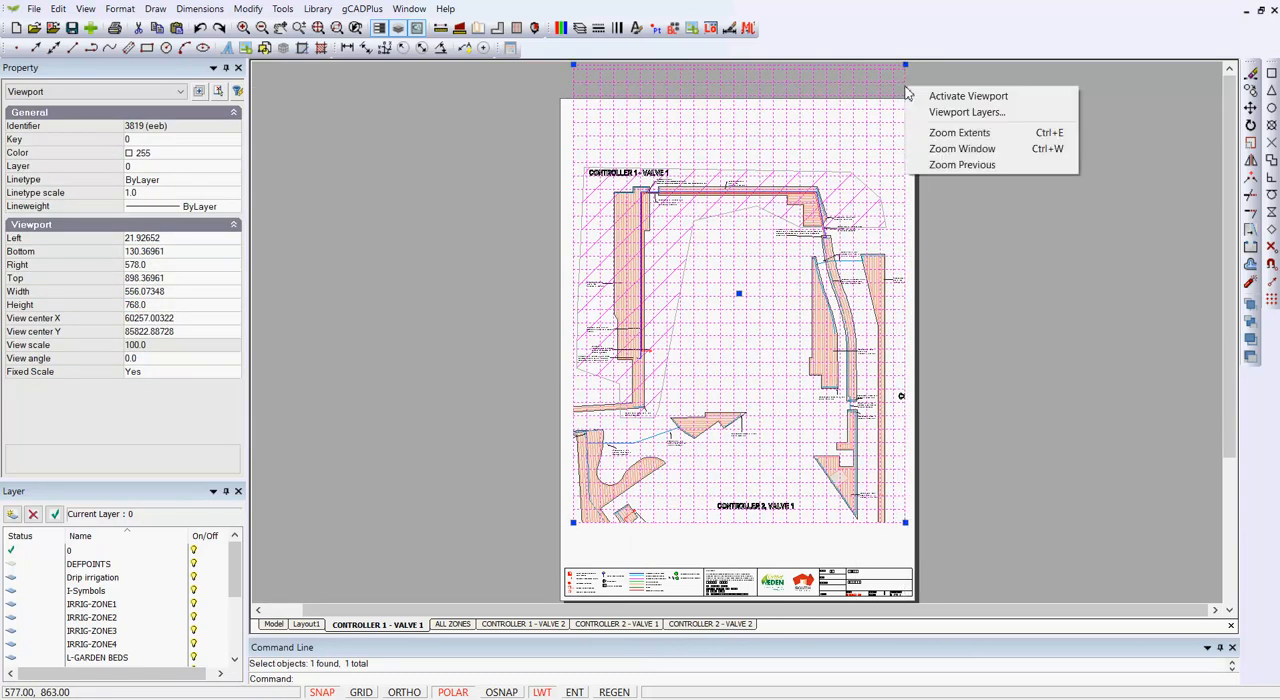
{"action": "left_click", "coordinate": [945, 113]}
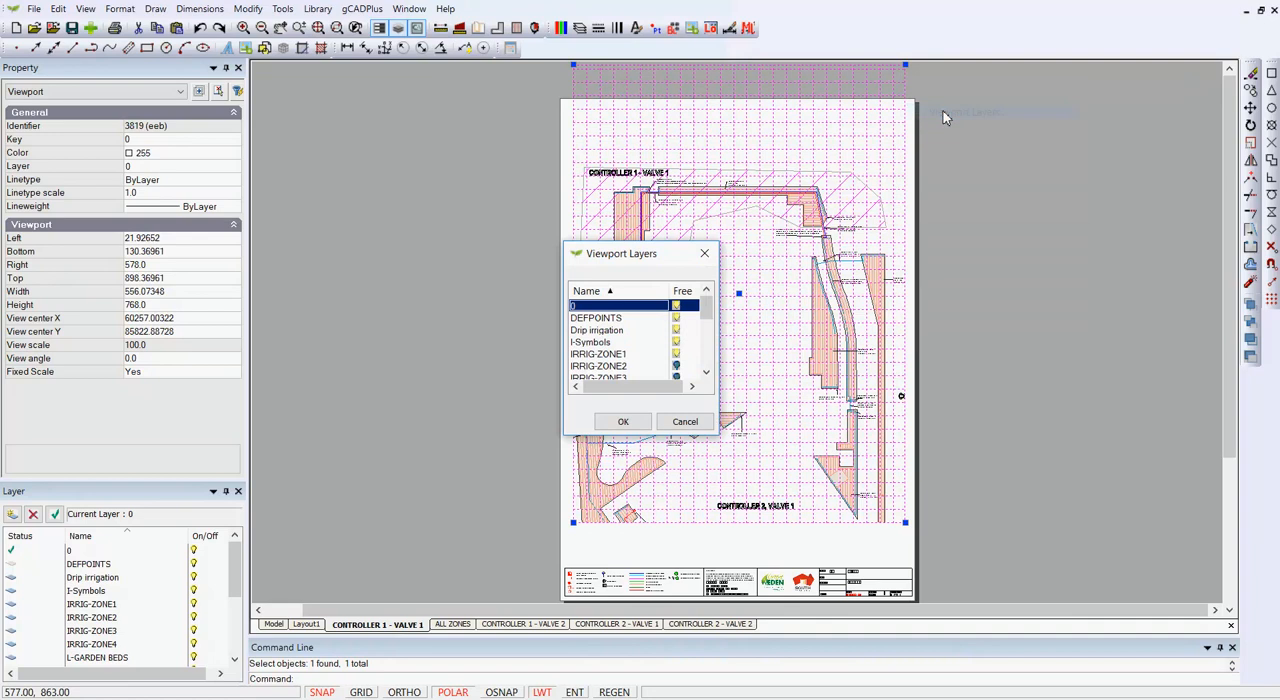
{"action": "left_click", "coordinate": [706, 373]}
{"action": "left_click", "coordinate": [706, 373]}
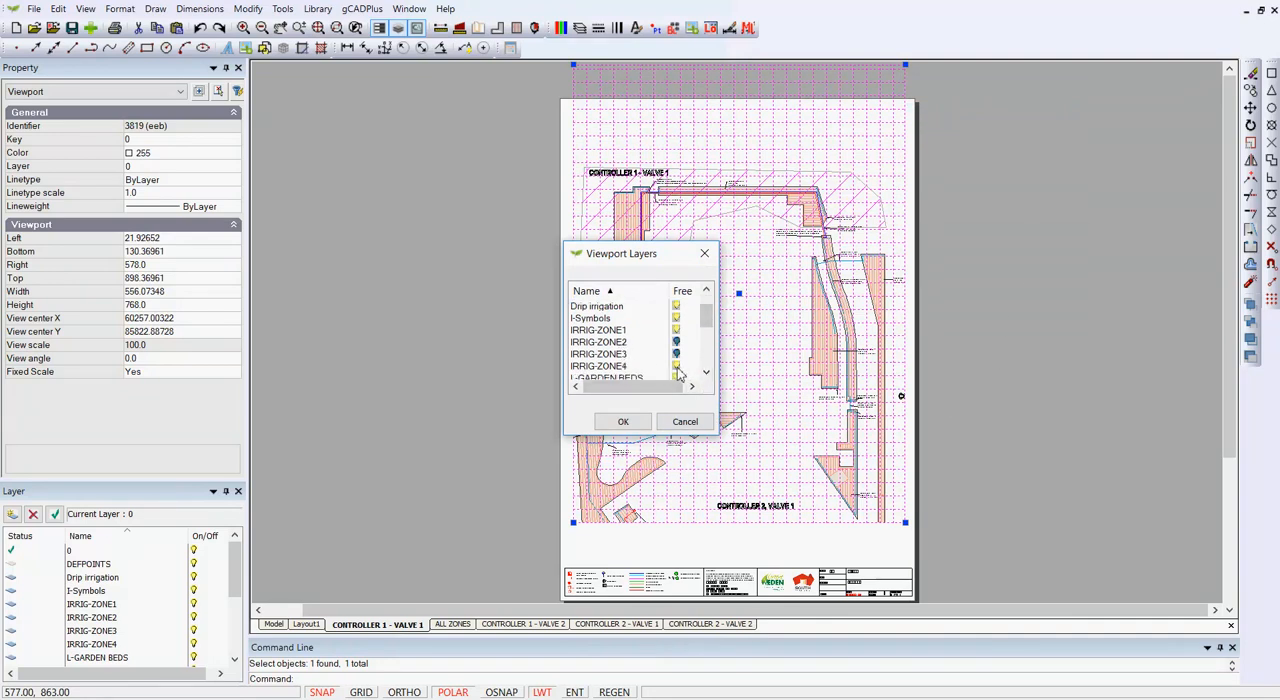
{"action": "left_click", "coordinate": [676, 367]}
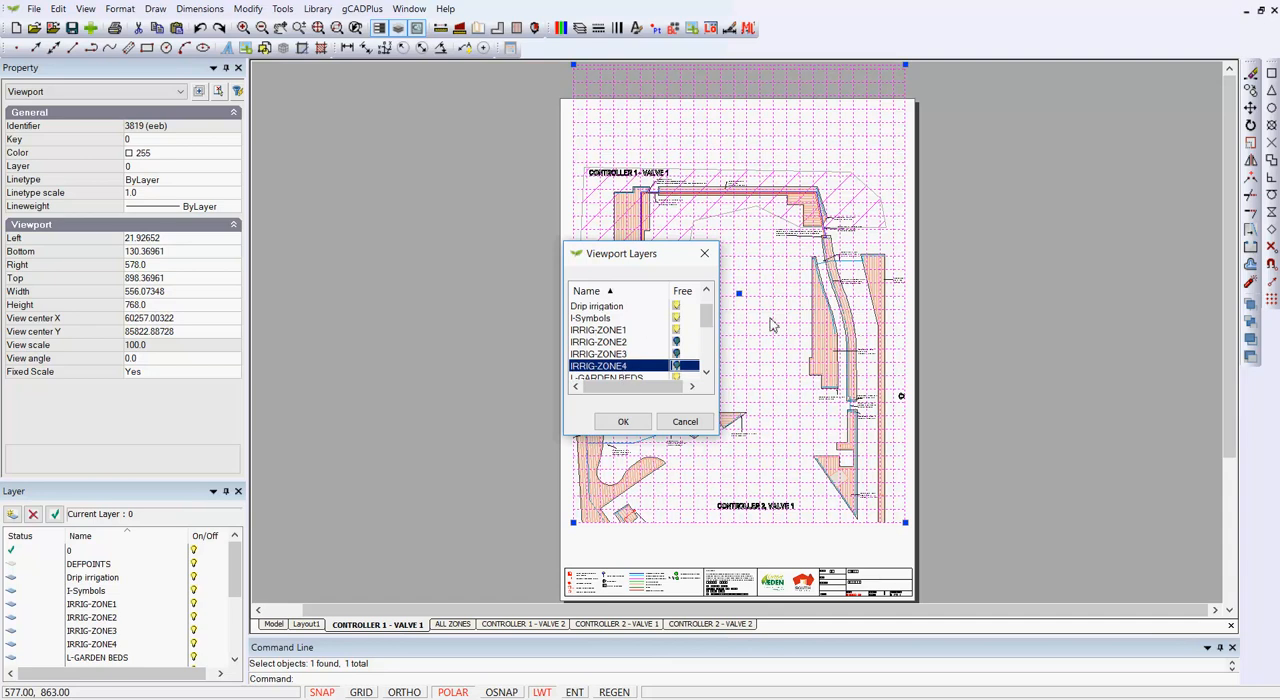
{"action": "left_click", "coordinate": [623, 421]}
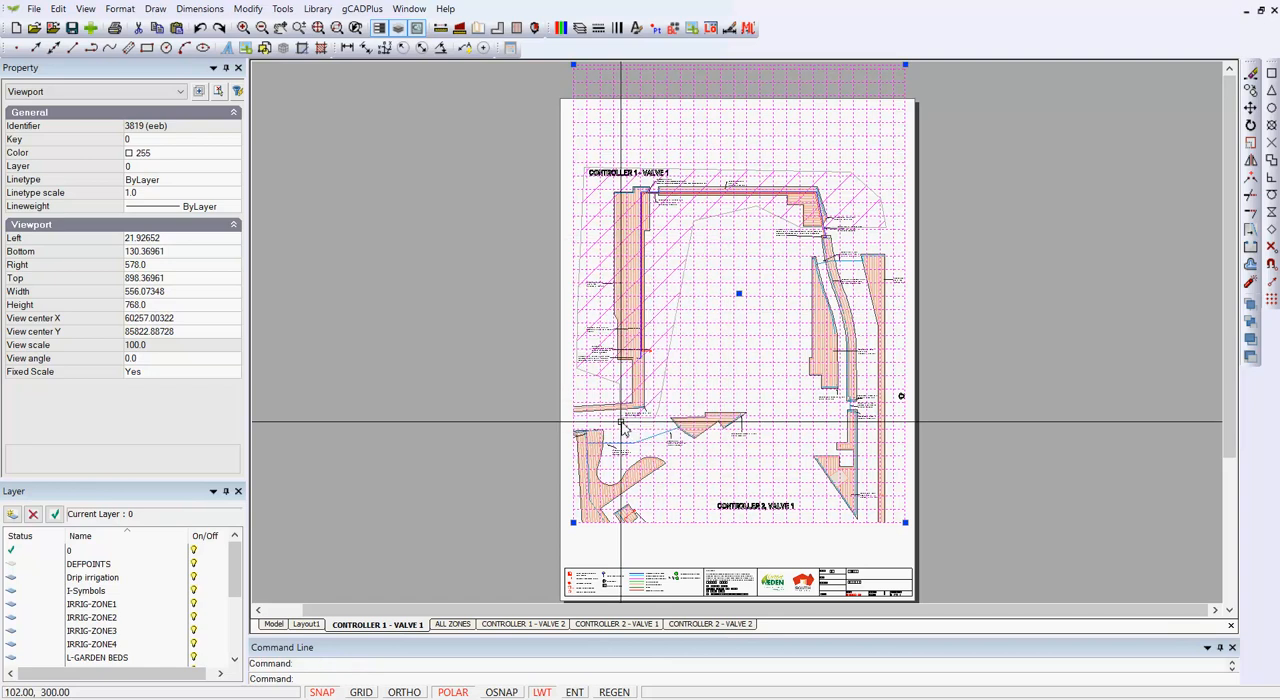
{"action": "right_click", "coordinate": [477, 380]}
{"action": "left_click", "coordinate": [528, 407]}
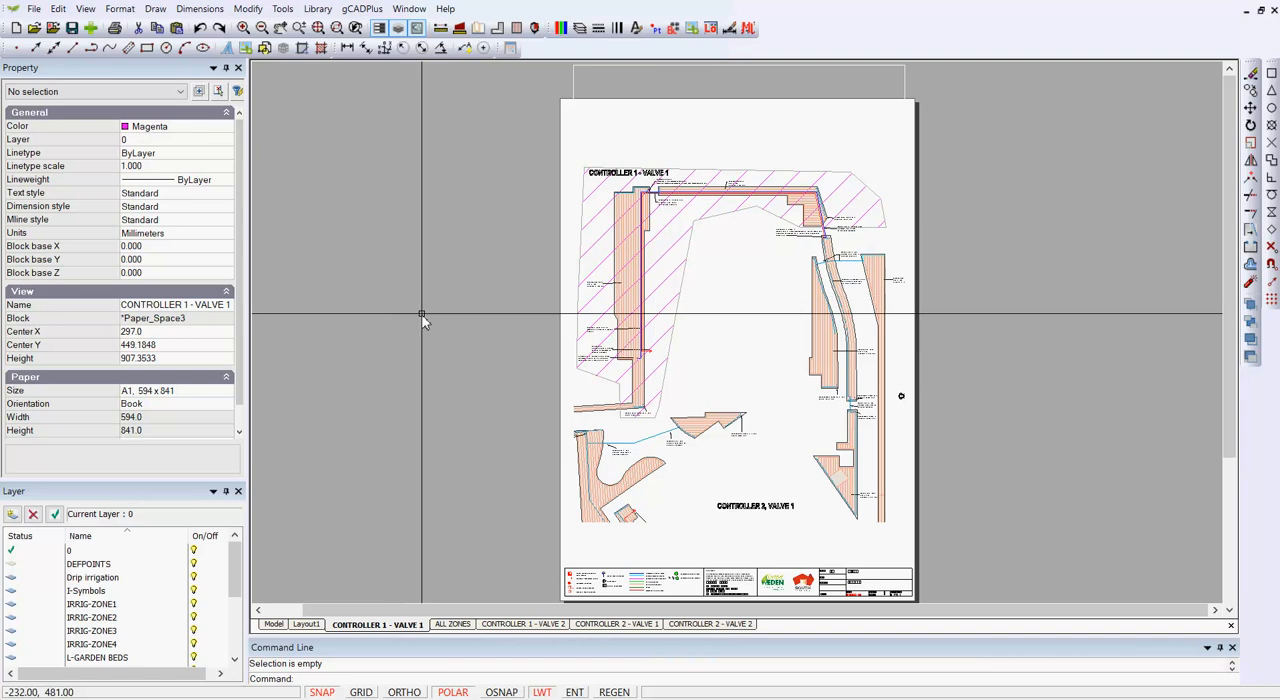
Step: Open Layout1 and set the view scale of its viewport to 200
{"action": "left_click", "coordinate": [309, 625]}
{"action": "right_click", "coordinate": [449, 503]}
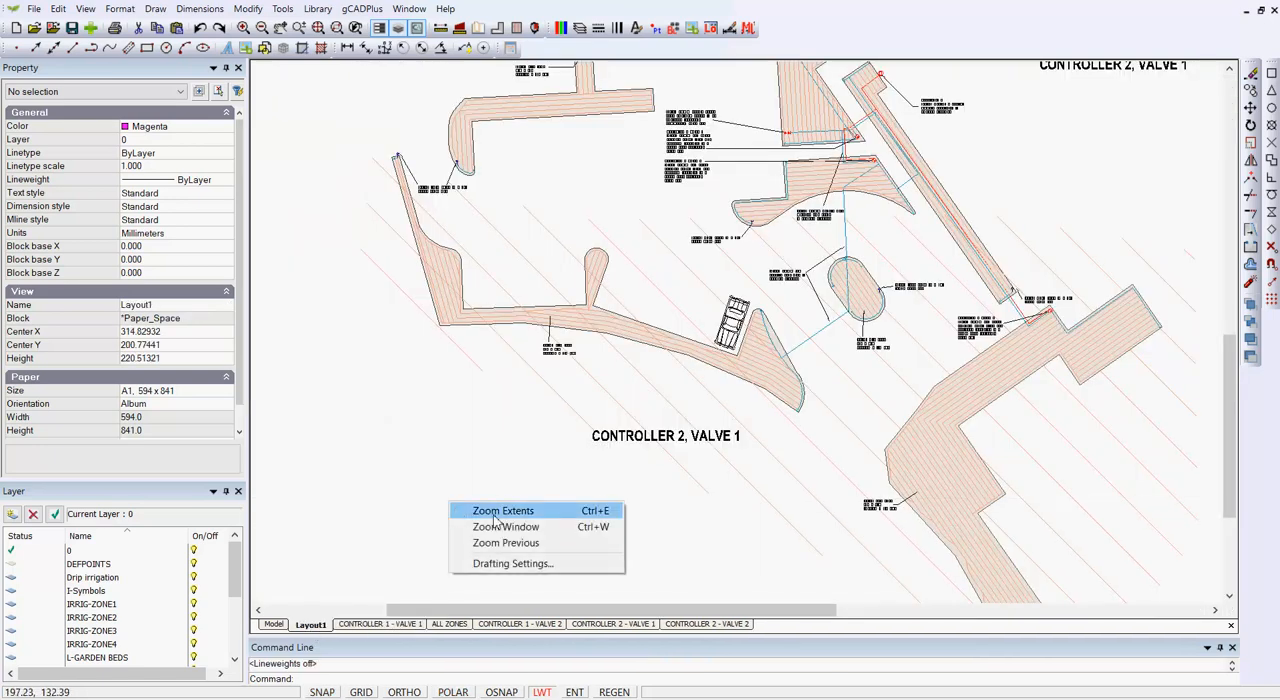
{"action": "left_click", "coordinate": [502, 511]}
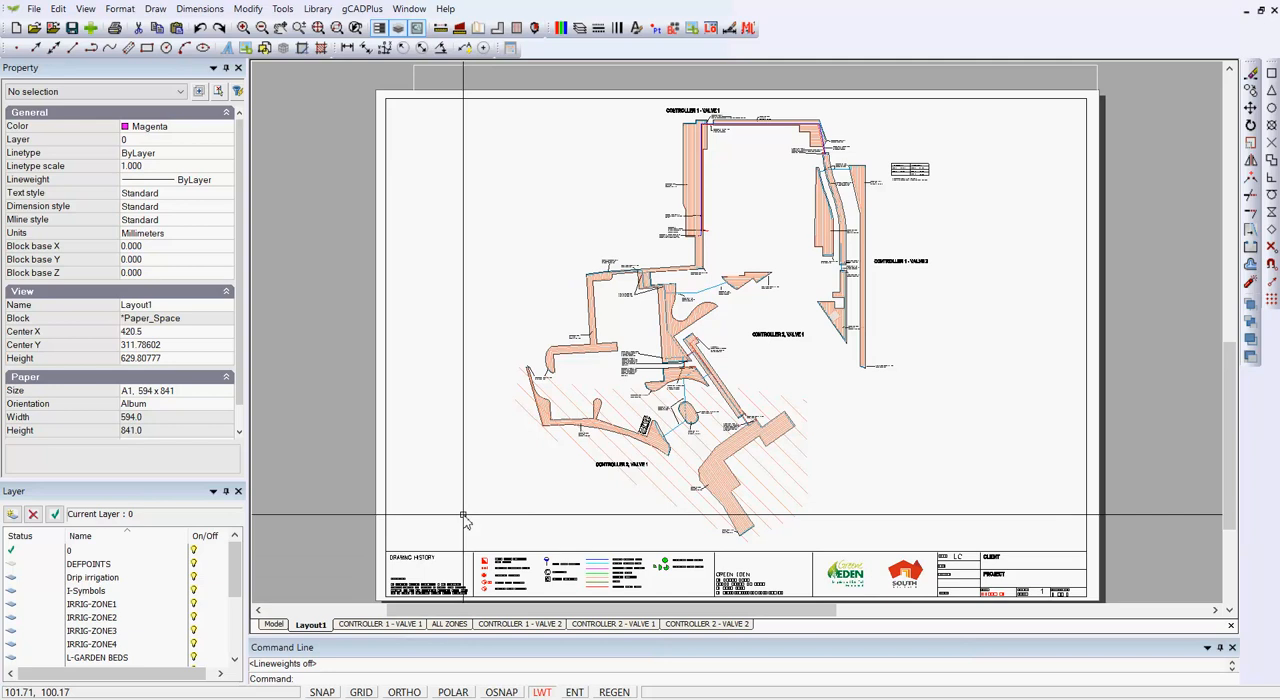
{"action": "left_click", "coordinate": [1097, 78]}
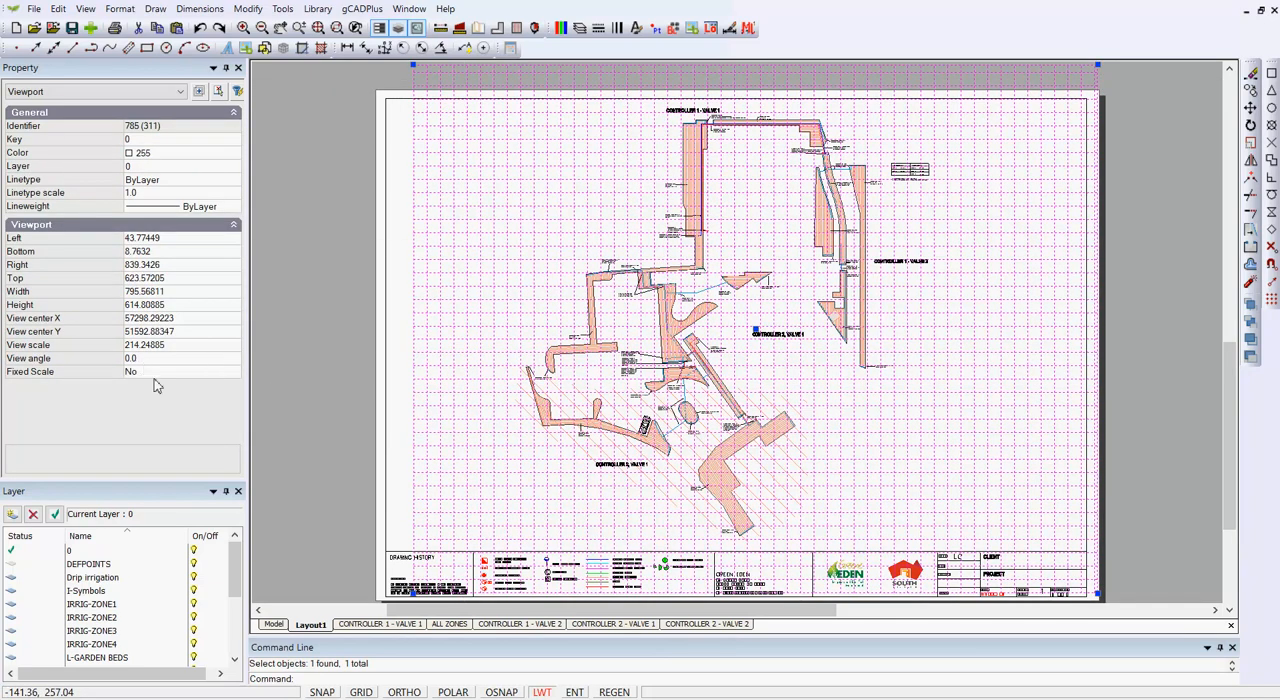
{"action": "left_click", "coordinate": [147, 346]}
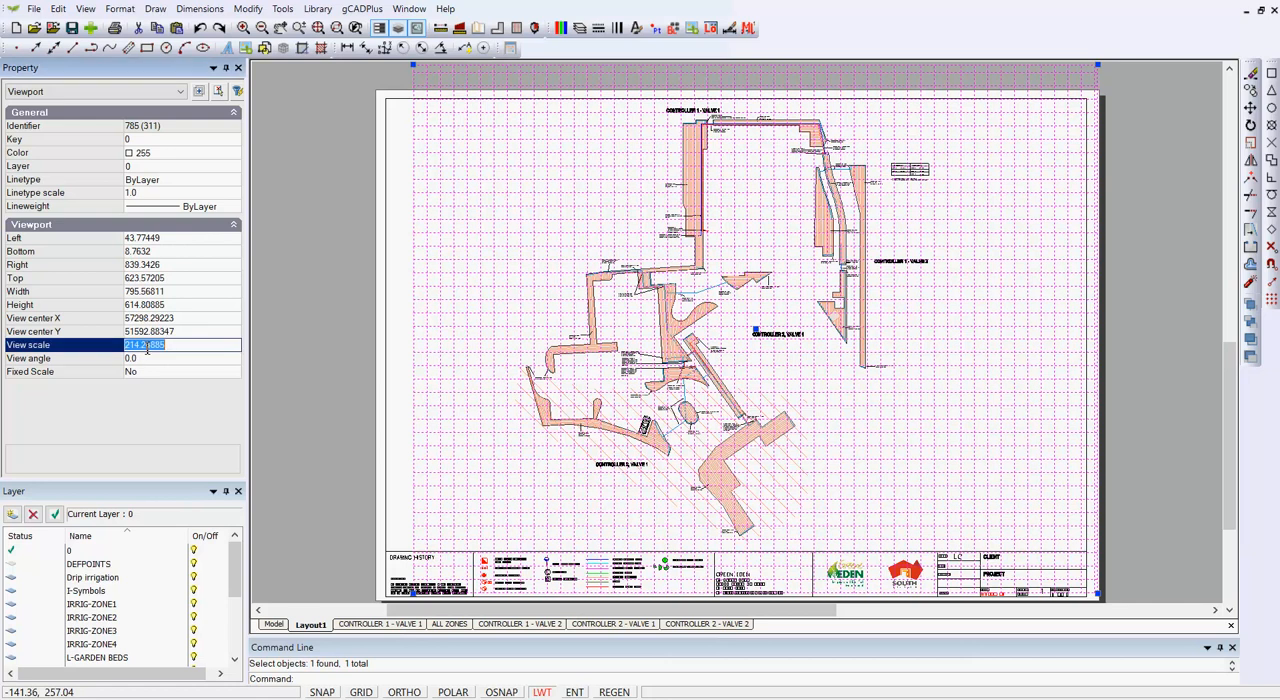
{"action": "type", "text": "200"}
{"action": "key", "text": "Return"}
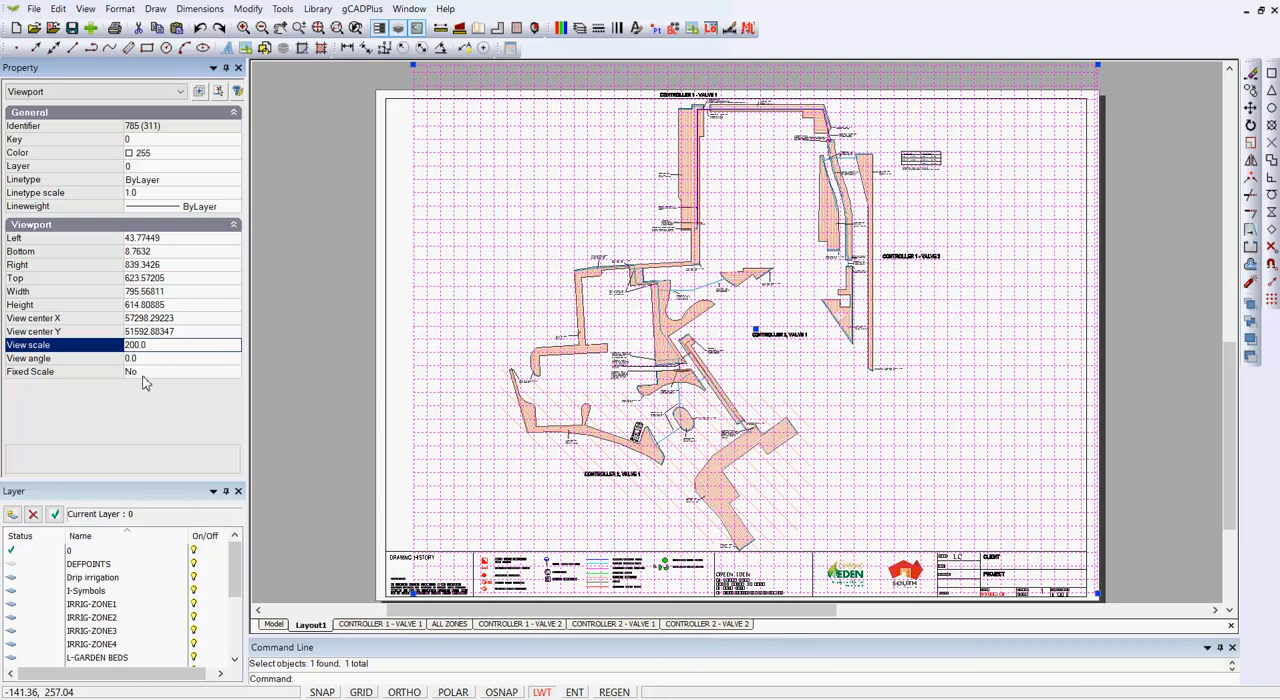
Step: Change the Layout1 viewport's view scale to 210
{"action": "left_click", "coordinate": [150, 345]}
{"action": "type", "text": "210.0"}
{"action": "key", "text": "Return"}
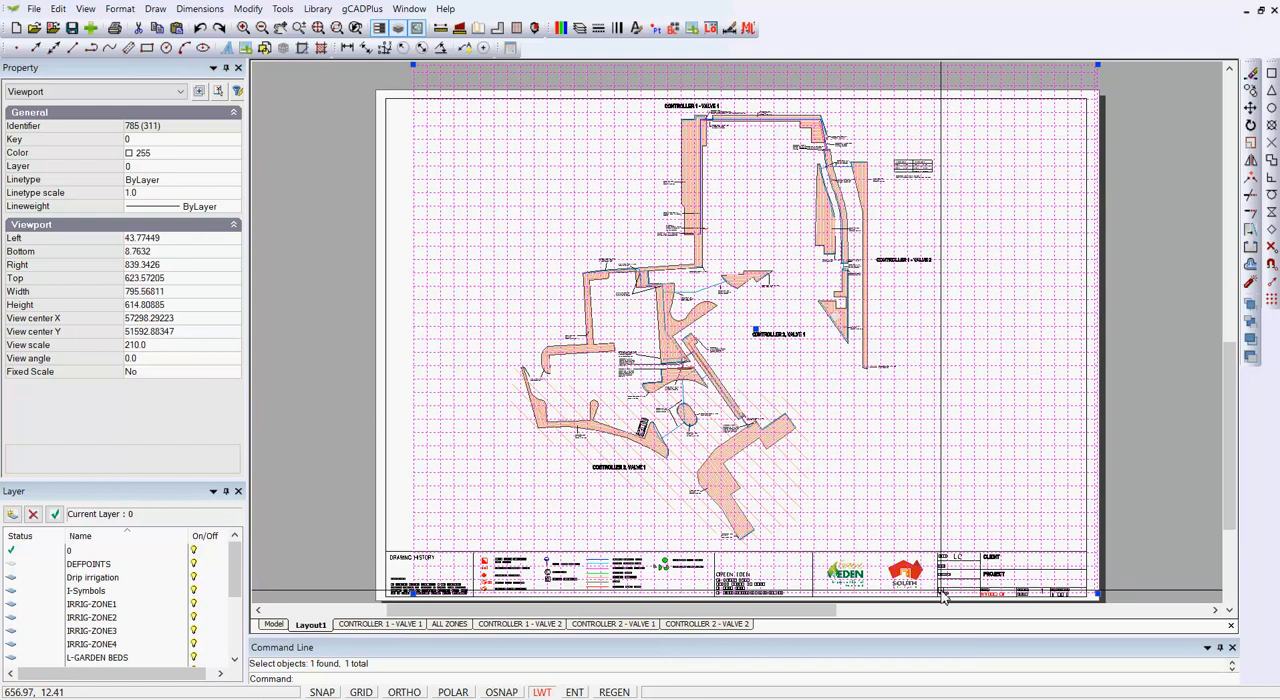
Step: Replace the scale text in Layout1's title block with NTS and clear the selection
{"action": "scroll", "coordinate": [957, 598], "scroll_direction": "up", "scroll_amount": 6}
{"action": "scroll", "coordinate": [957, 598], "scroll_direction": "up", "scroll_amount": 3}
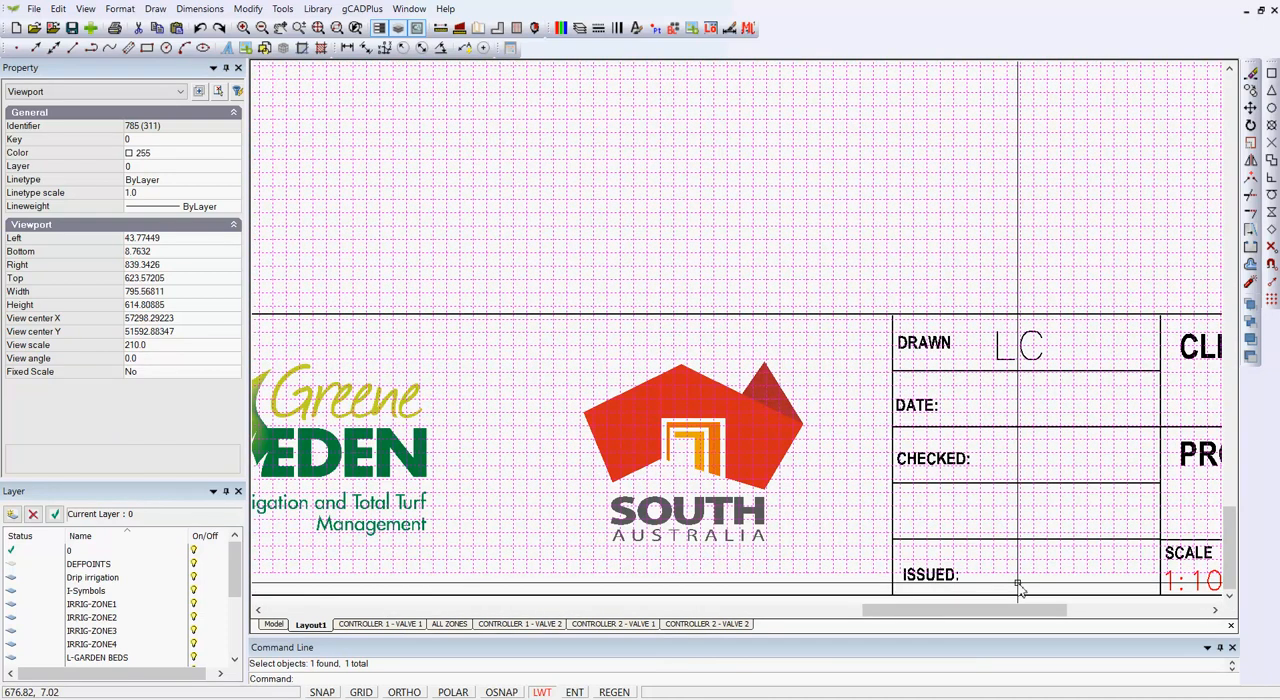
{"action": "middle_click_drag", "start_coordinate": [869, 555], "coordinate": [648, 485]}
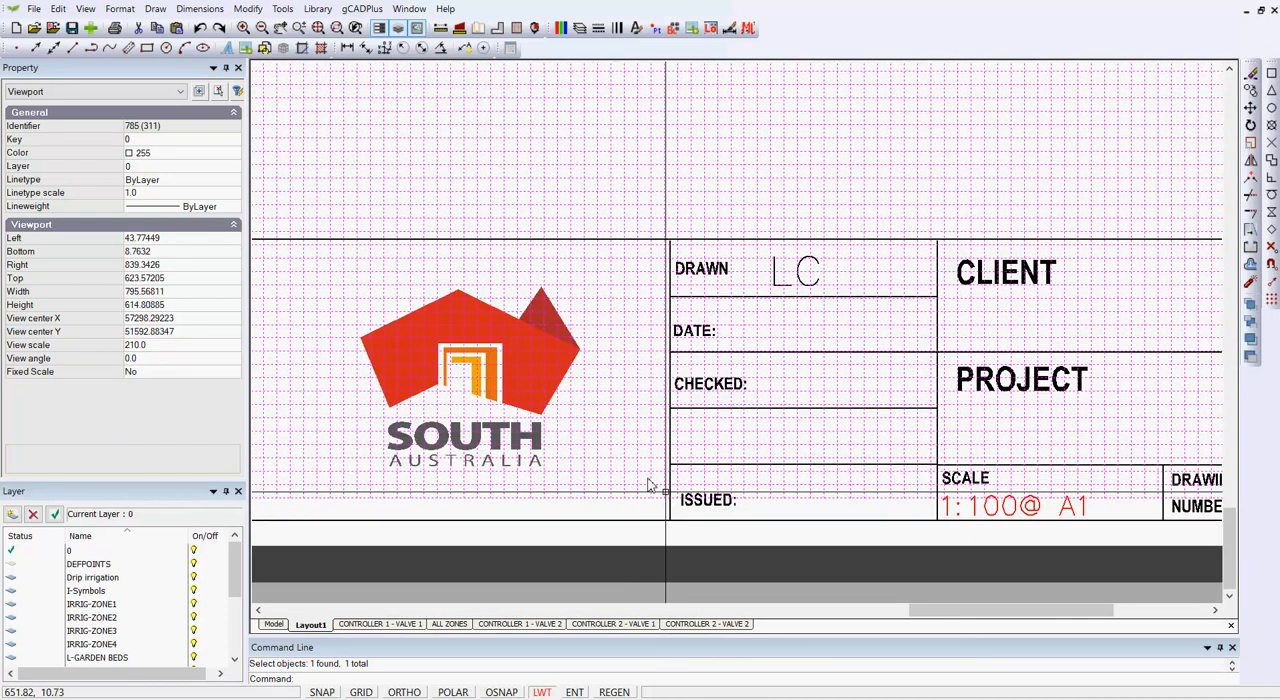
{"action": "left_click", "coordinate": [988, 506]}
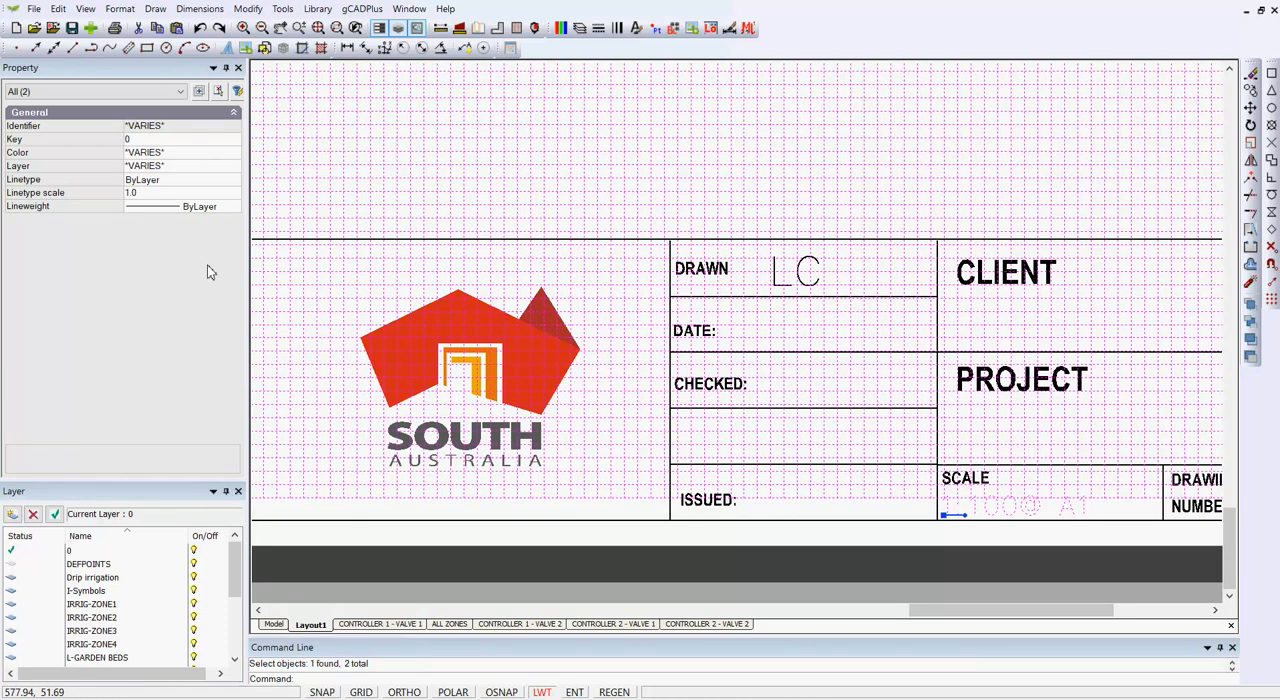
{"action": "key", "text": "Escape"}
{"action": "left_click", "coordinate": [994, 499]}
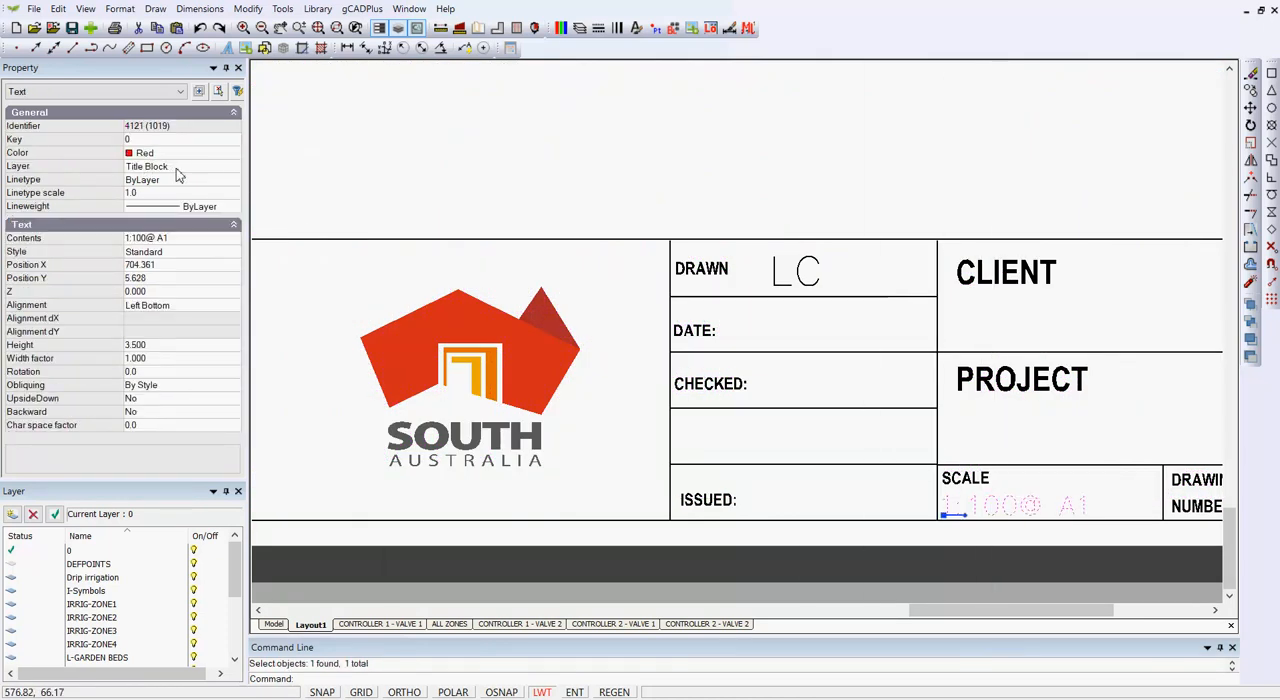
{"action": "left_click", "coordinate": [190, 243]}
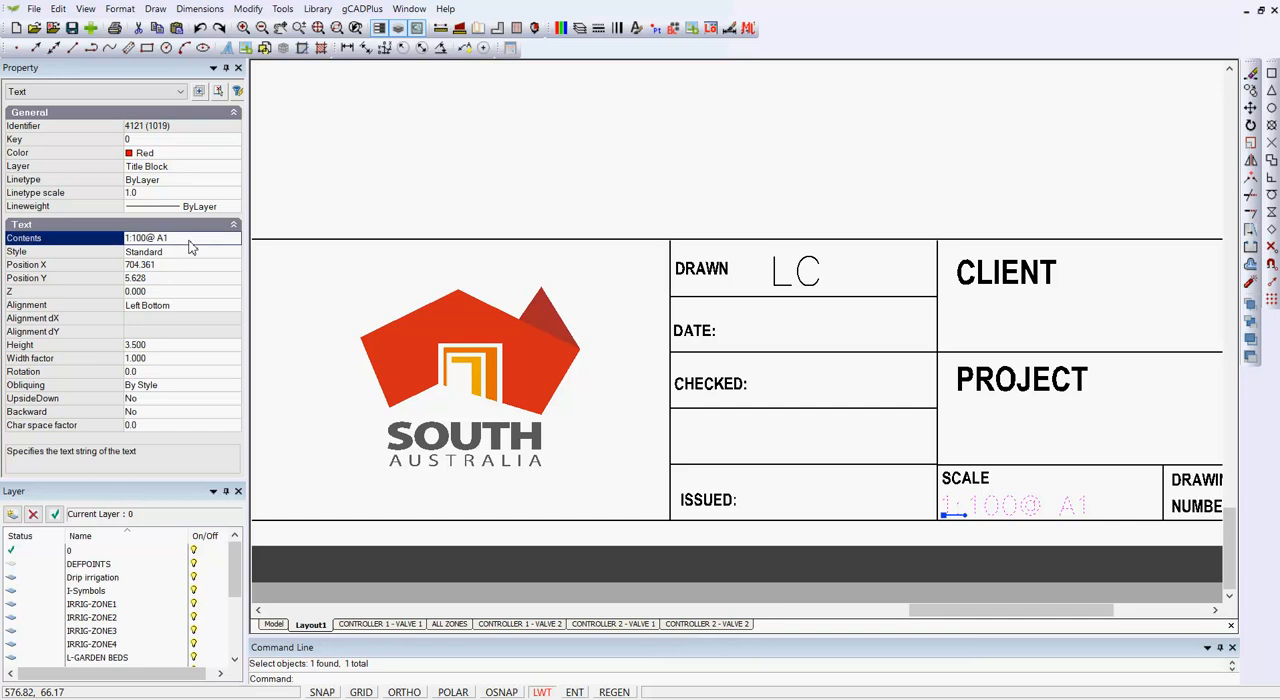
{"action": "left_click", "coordinate": [192, 243]}
{"action": "type", "text": "N"}
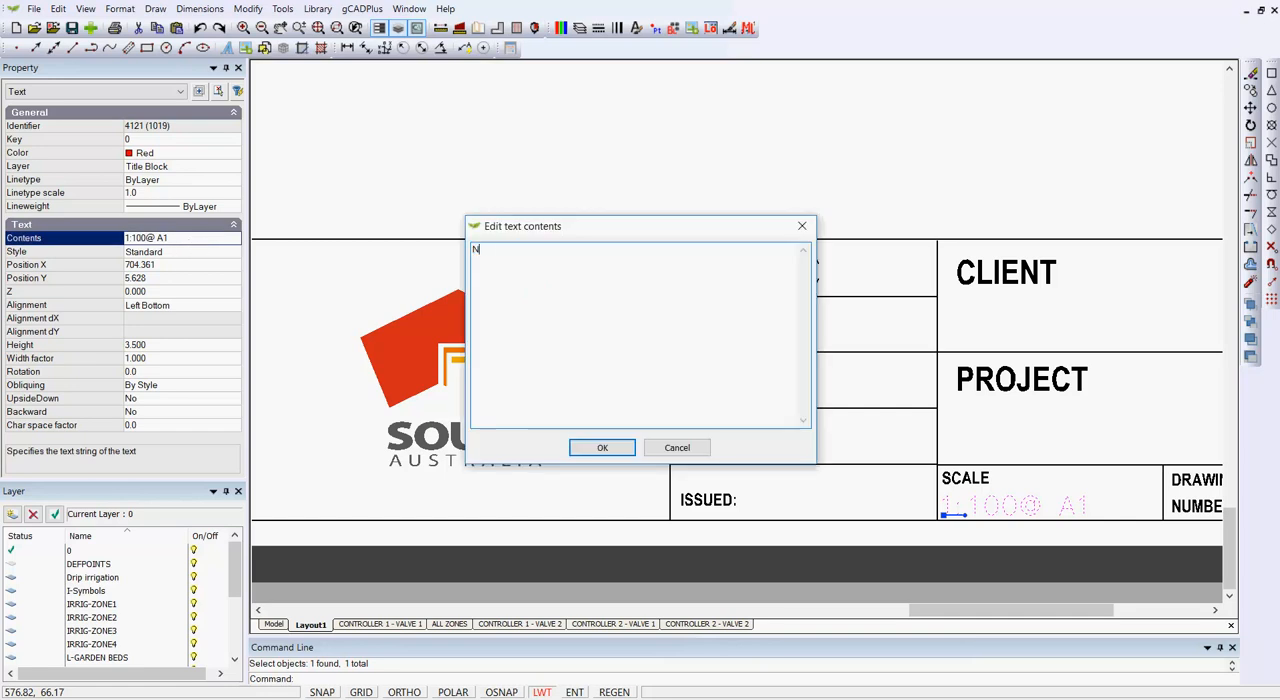
{"action": "type", "text": "TS"}
{"action": "key", "text": "Return"}
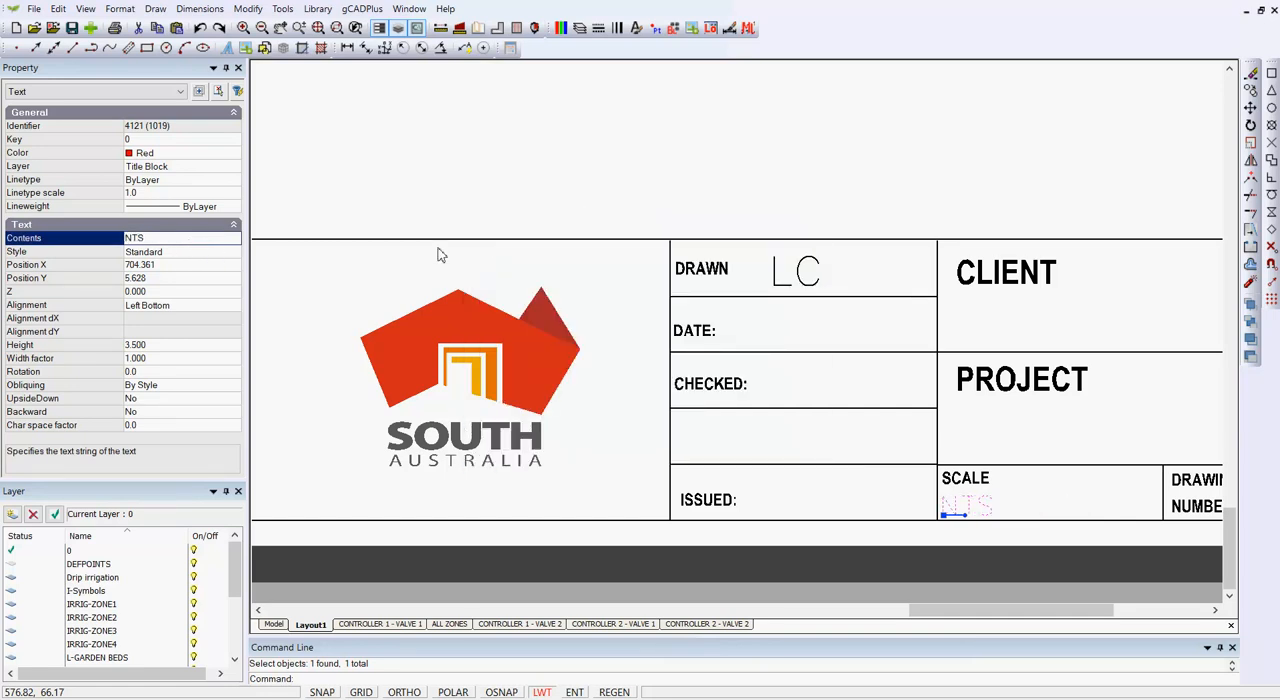
{"action": "right_click", "coordinate": [539, 143]}
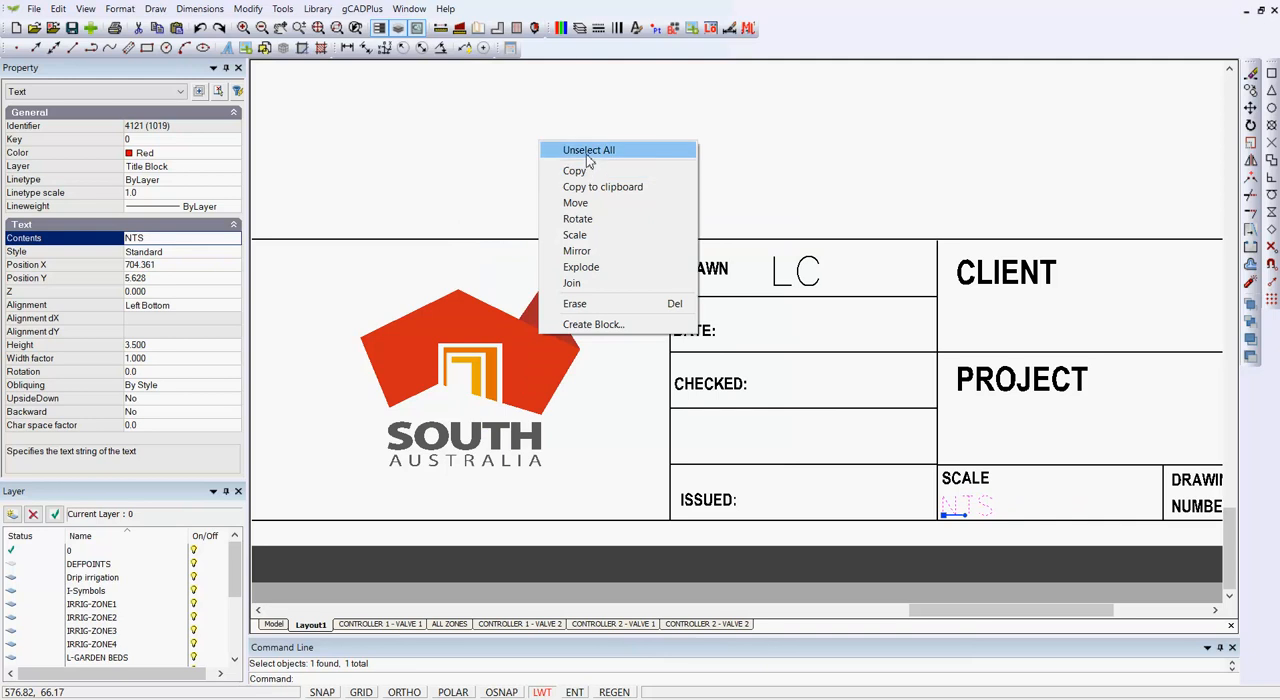
{"action": "left_click", "coordinate": [586, 152]}
{"action": "scroll", "coordinate": [596, 210], "scroll_direction": "down", "scroll_amount": 4}
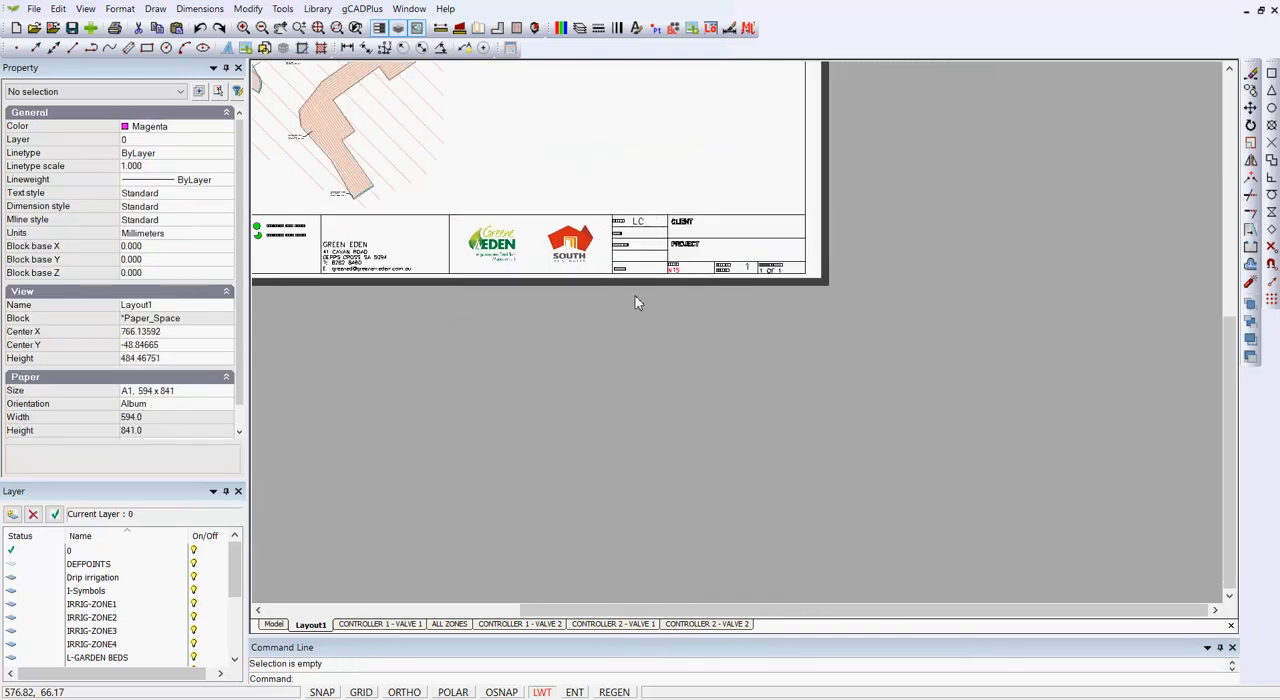
{"action": "middle_click_drag", "start_coordinate": [731, 406], "coordinate": [923, 508]}
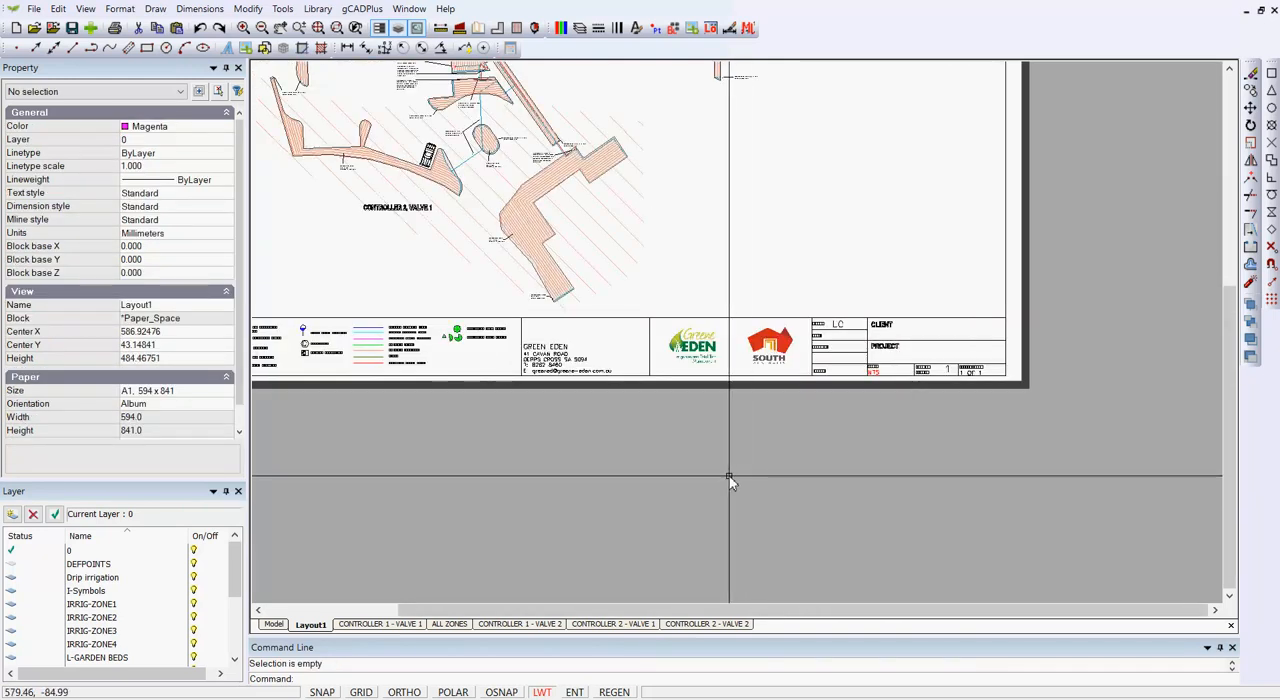